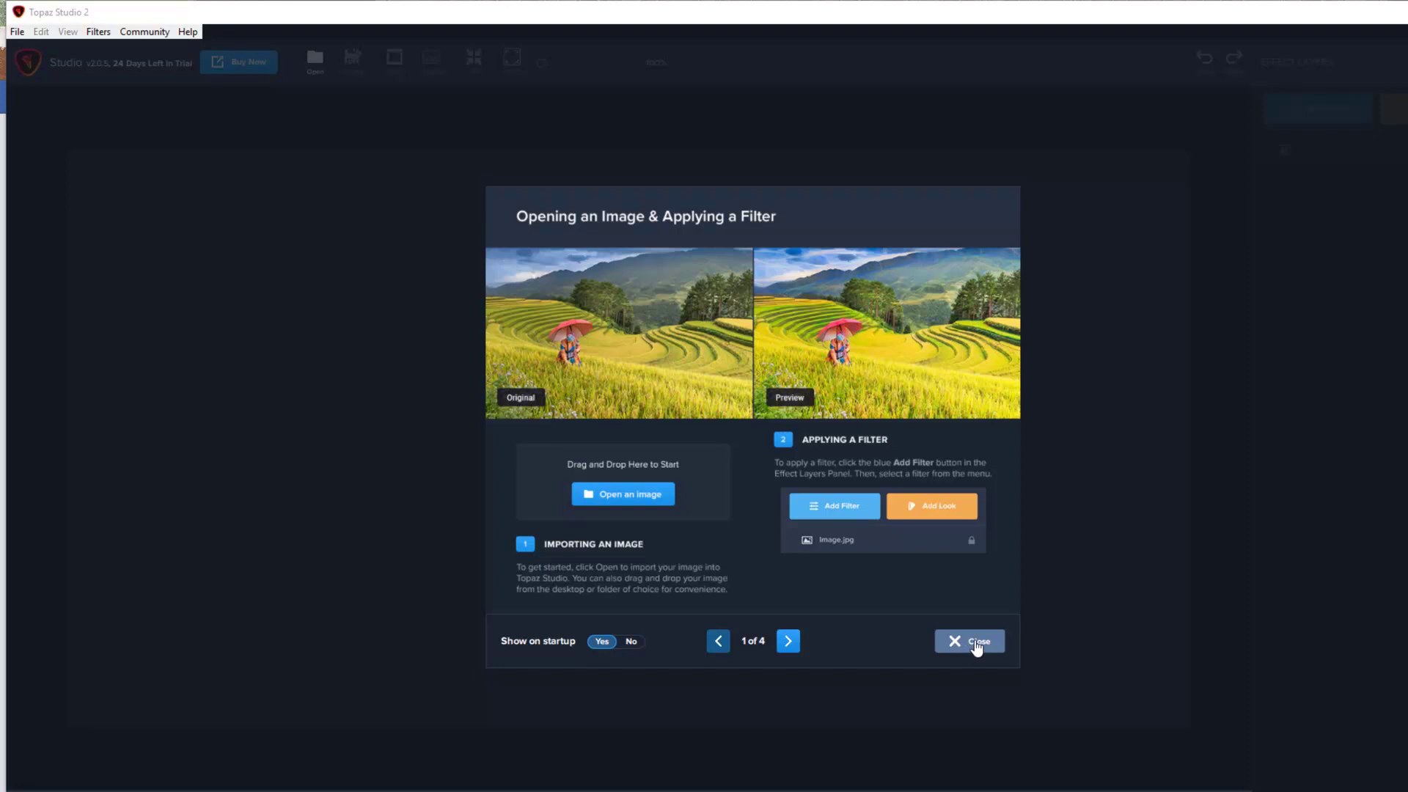
Close the welcome tutorial dialog to return to the empty start screen
{"action": "left_click", "coordinate": [976, 646]}
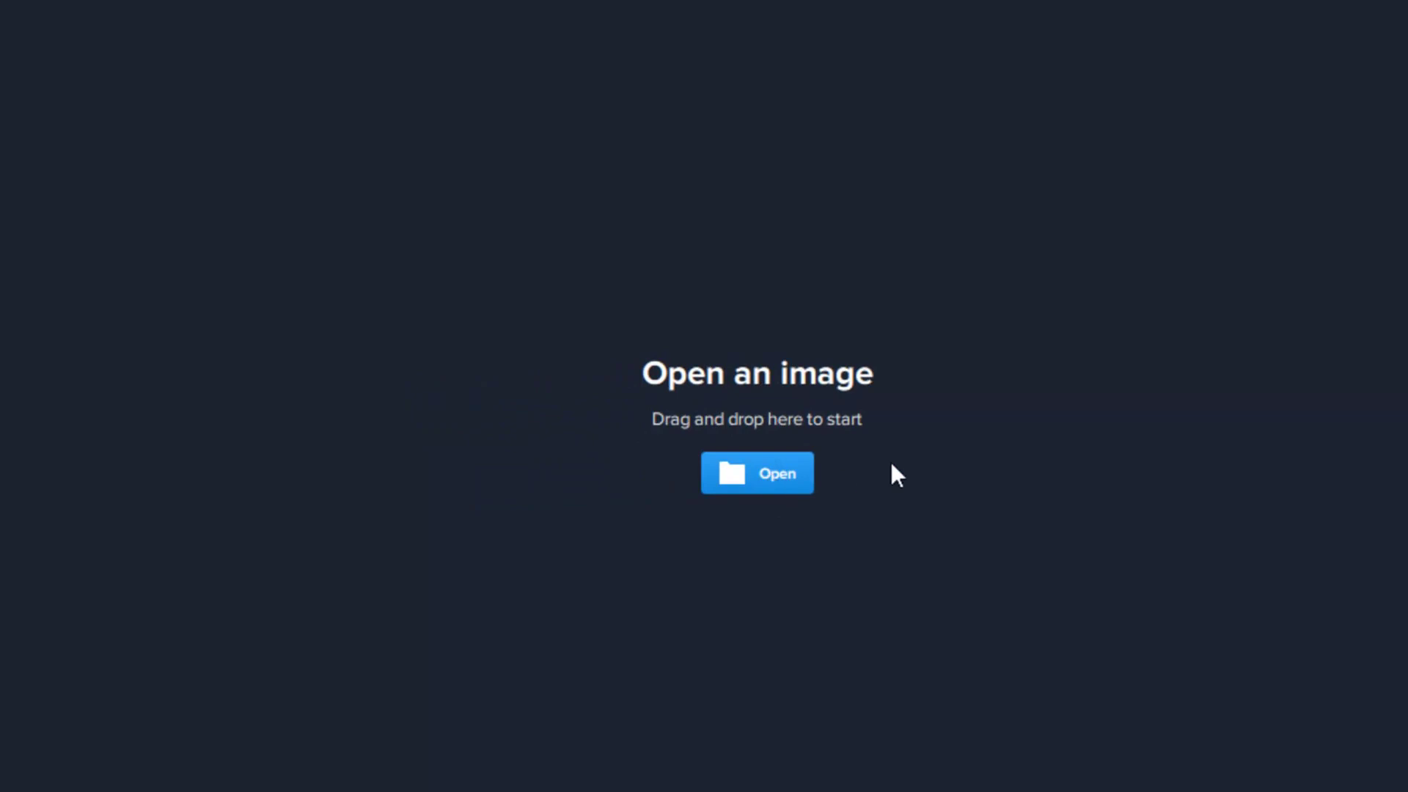
Open the rocket launch photo CRS18-1.jpg from the Topaz folder
{"action": "left_click", "coordinate": [771, 486]}
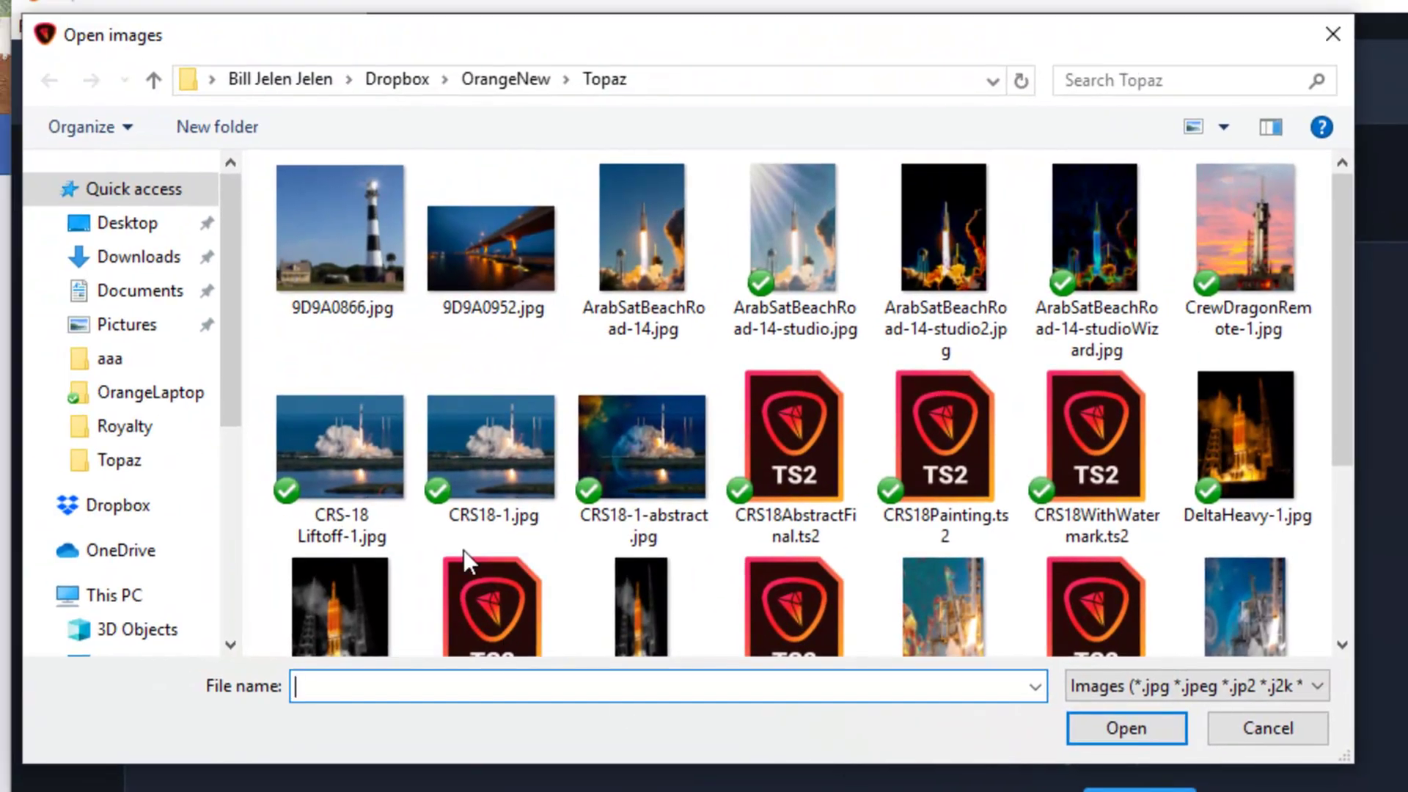
{"action": "mouse_move", "coordinate": [492, 434]}
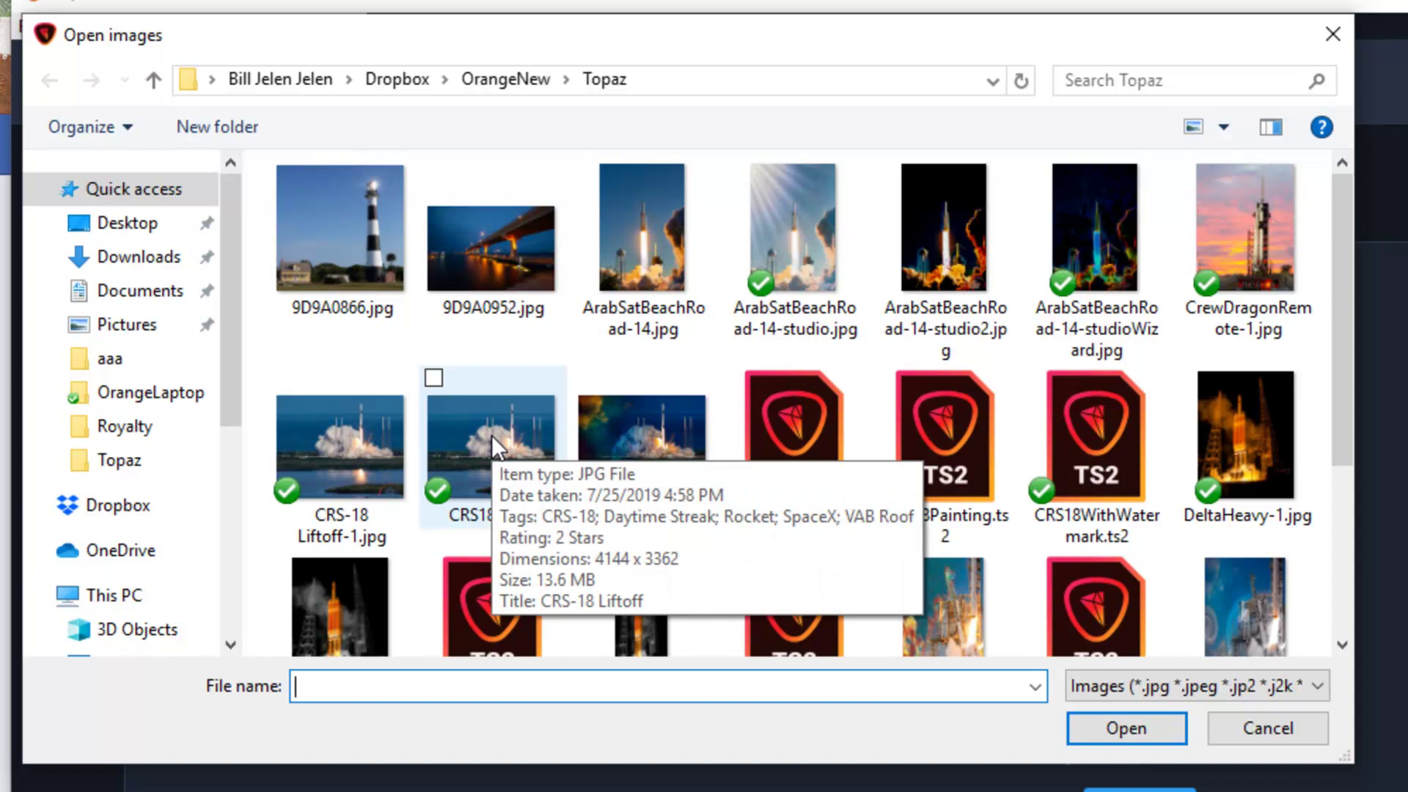
{"action": "left_click", "coordinate": [491, 434]}
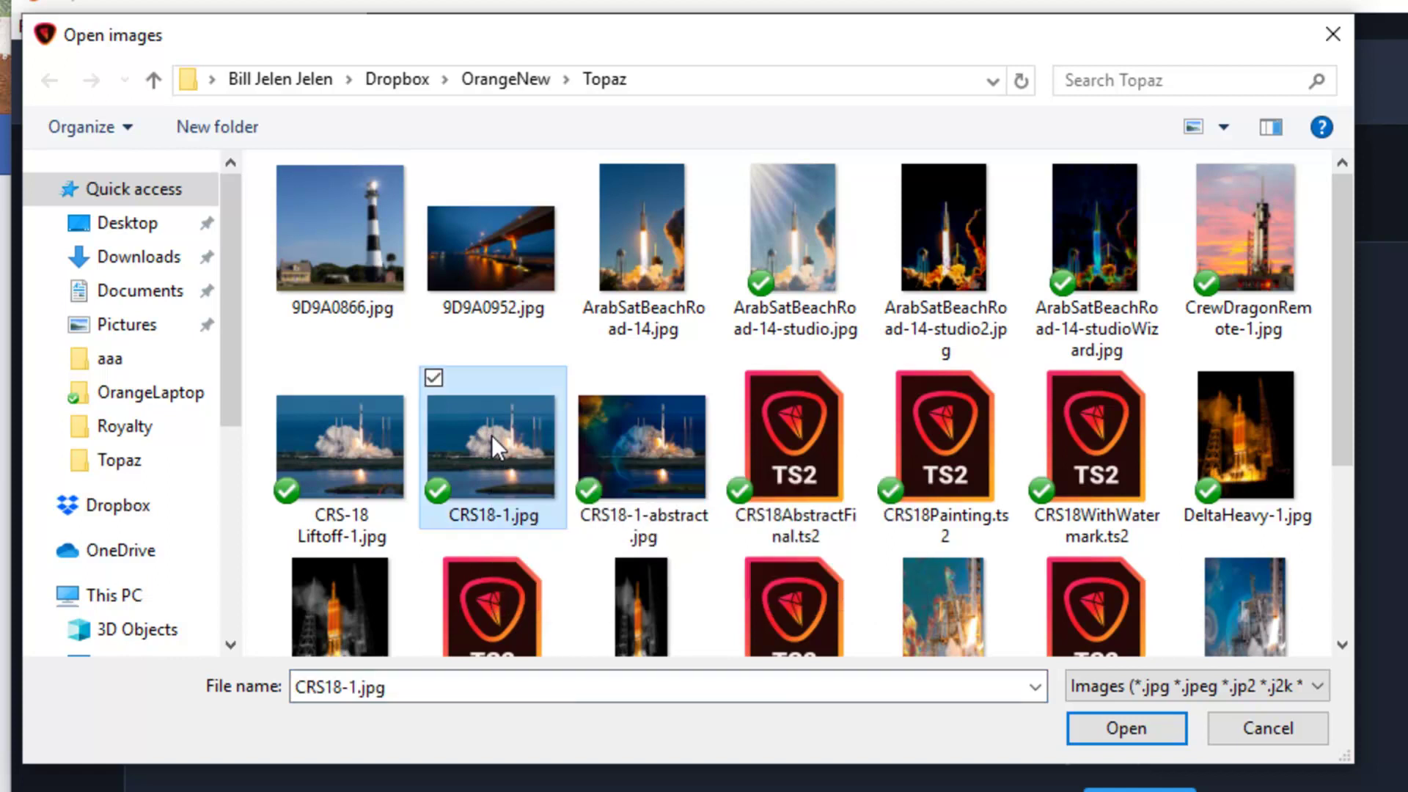
{"action": "left_click", "coordinate": [1137, 726]}
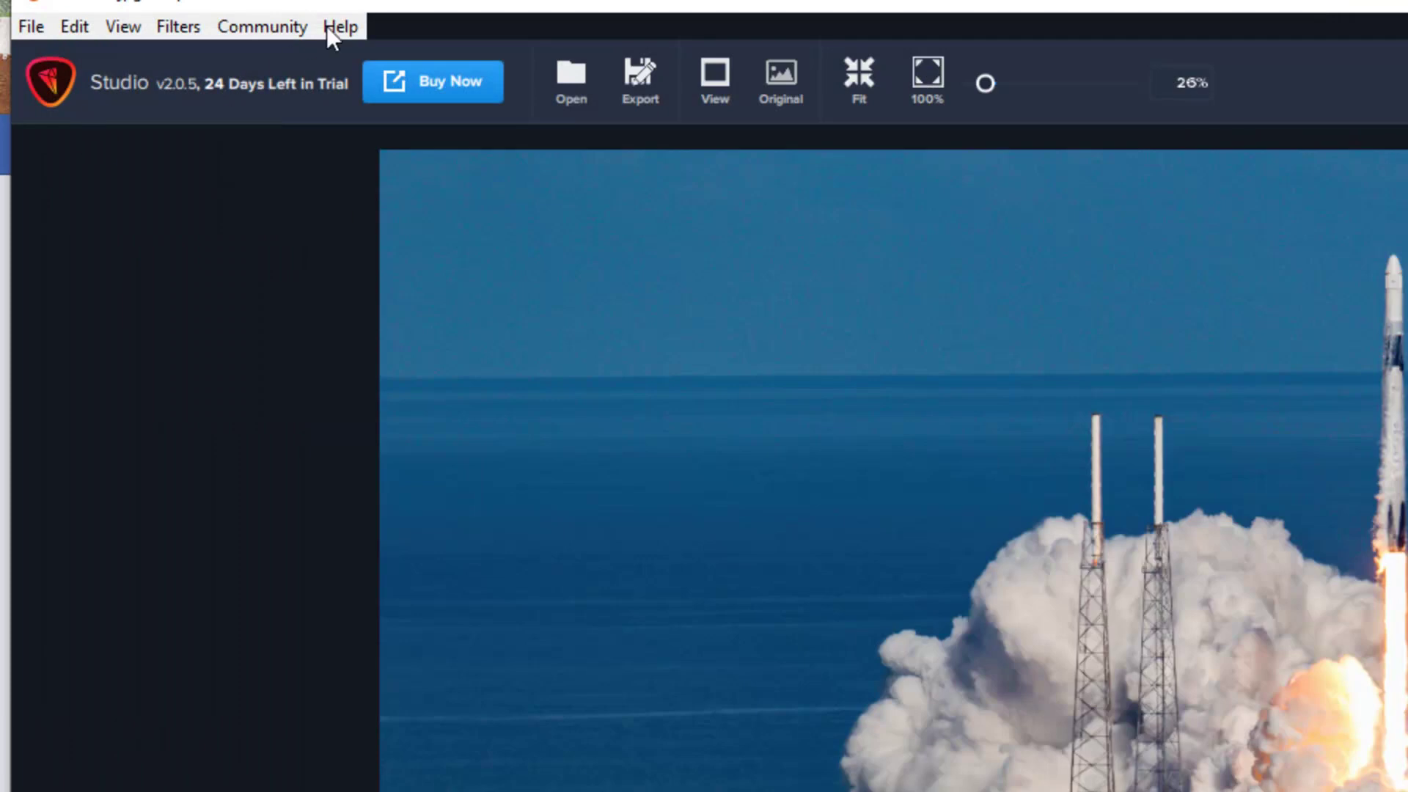
Read the Help > Changelog release notes in the browser, then return to Topaz Studio 2
{"action": "left_click", "coordinate": [331, 25]}
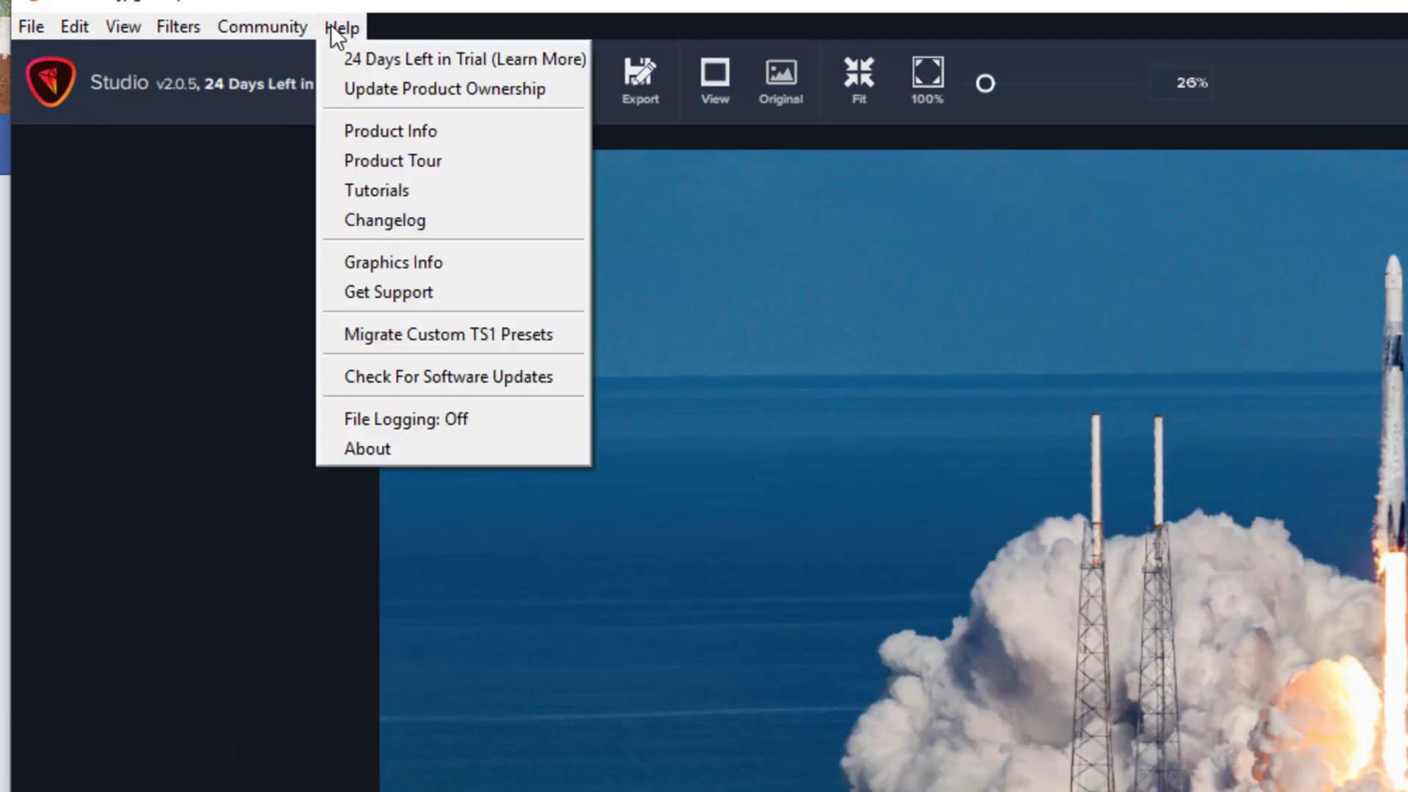
{"action": "left_click", "coordinate": [383, 220]}
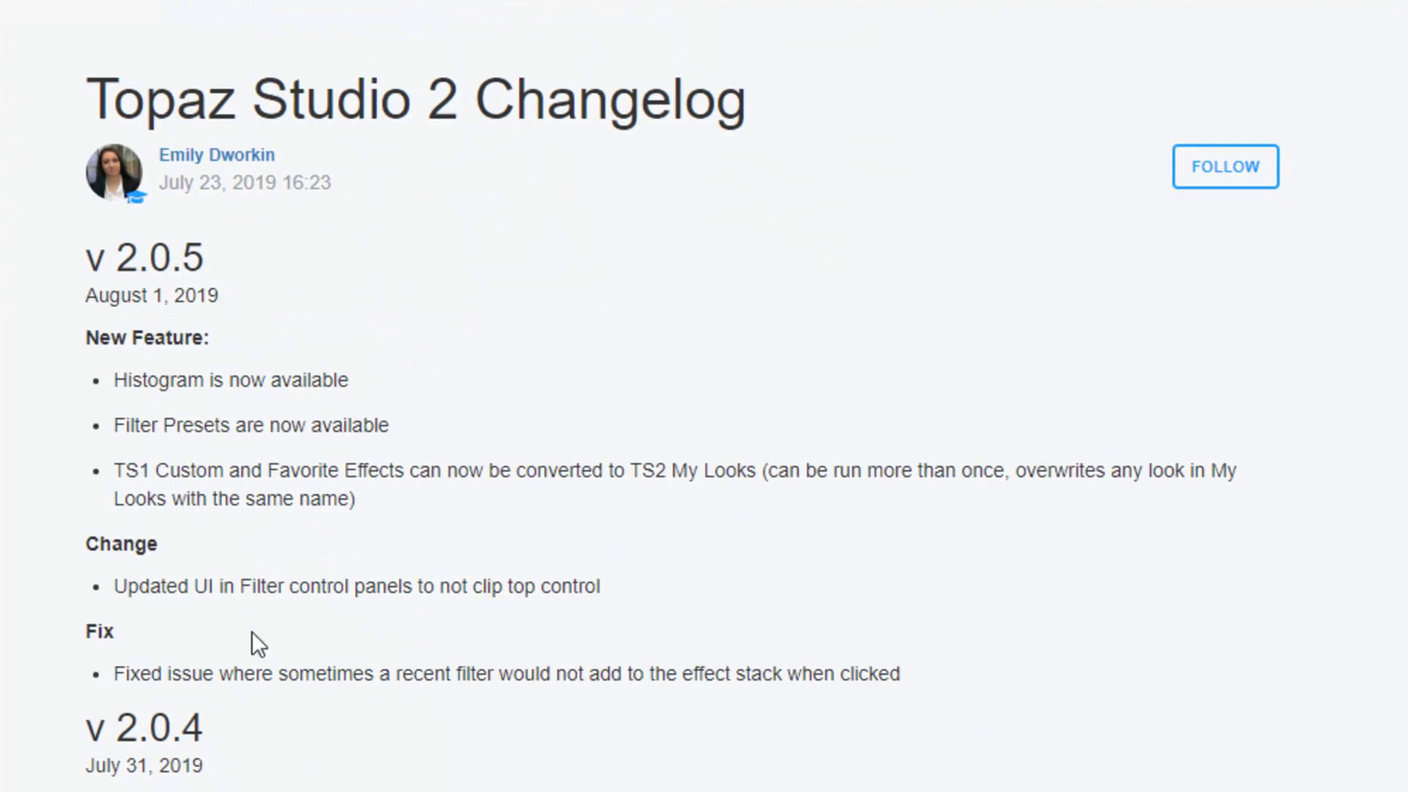
{"action": "scroll", "coordinate": [271, 674], "scroll_direction": "down", "scroll_amount": 4}
{"action": "scroll", "coordinate": [328, 762], "scroll_direction": "down", "scroll_amount": 4}
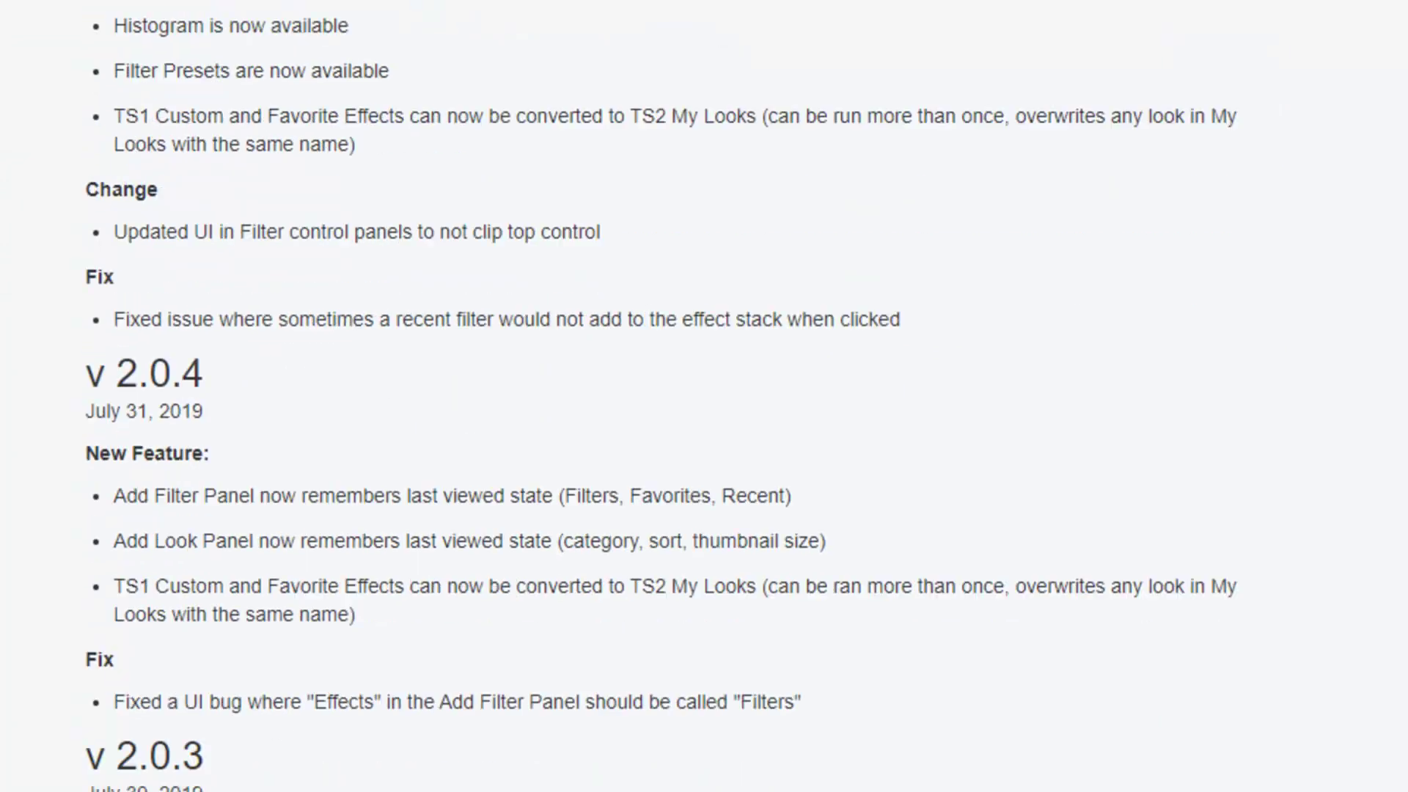
{"action": "scroll", "coordinate": [327, 763], "scroll_direction": "up", "scroll_amount": 4}
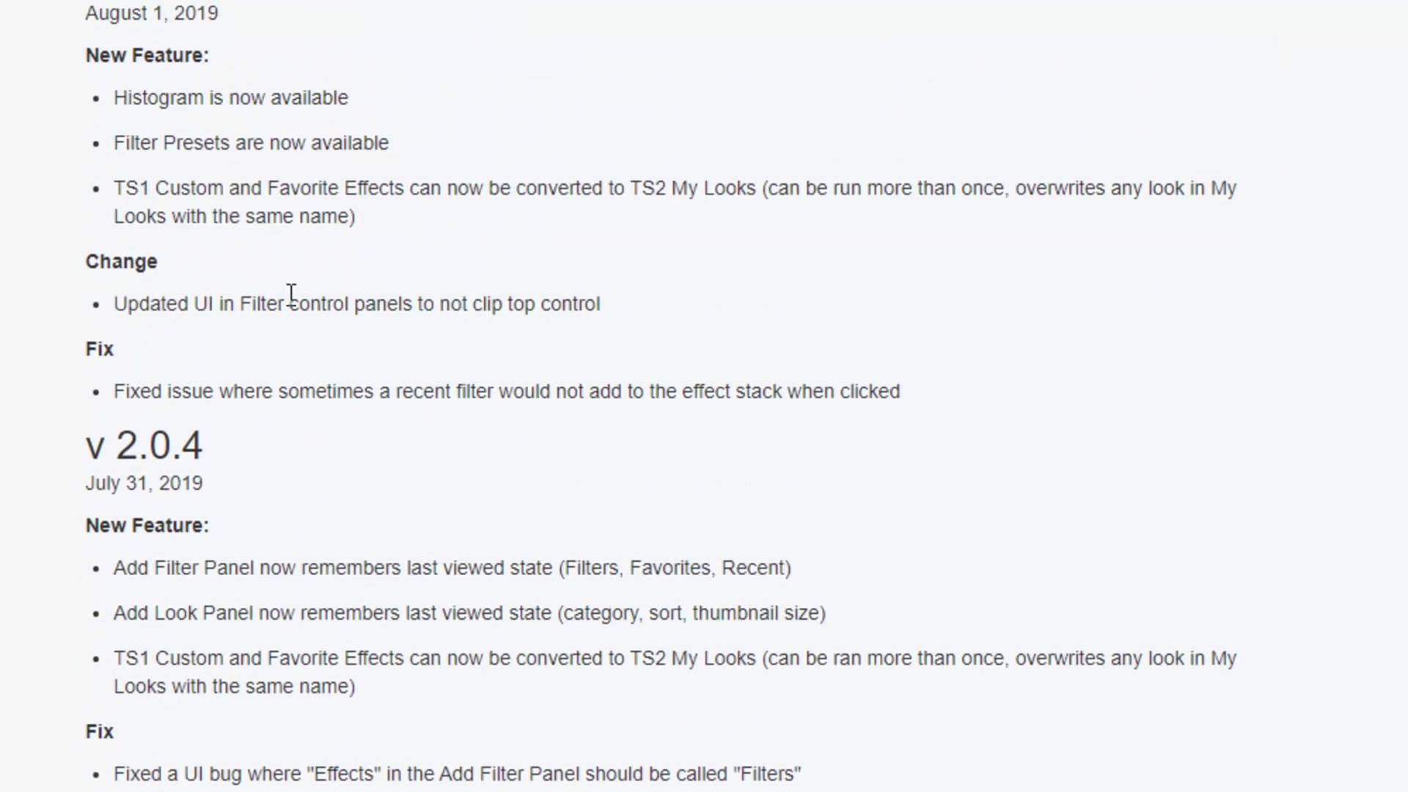
{"action": "scroll", "coordinate": [291, 294], "scroll_direction": "up", "scroll_amount": 2}
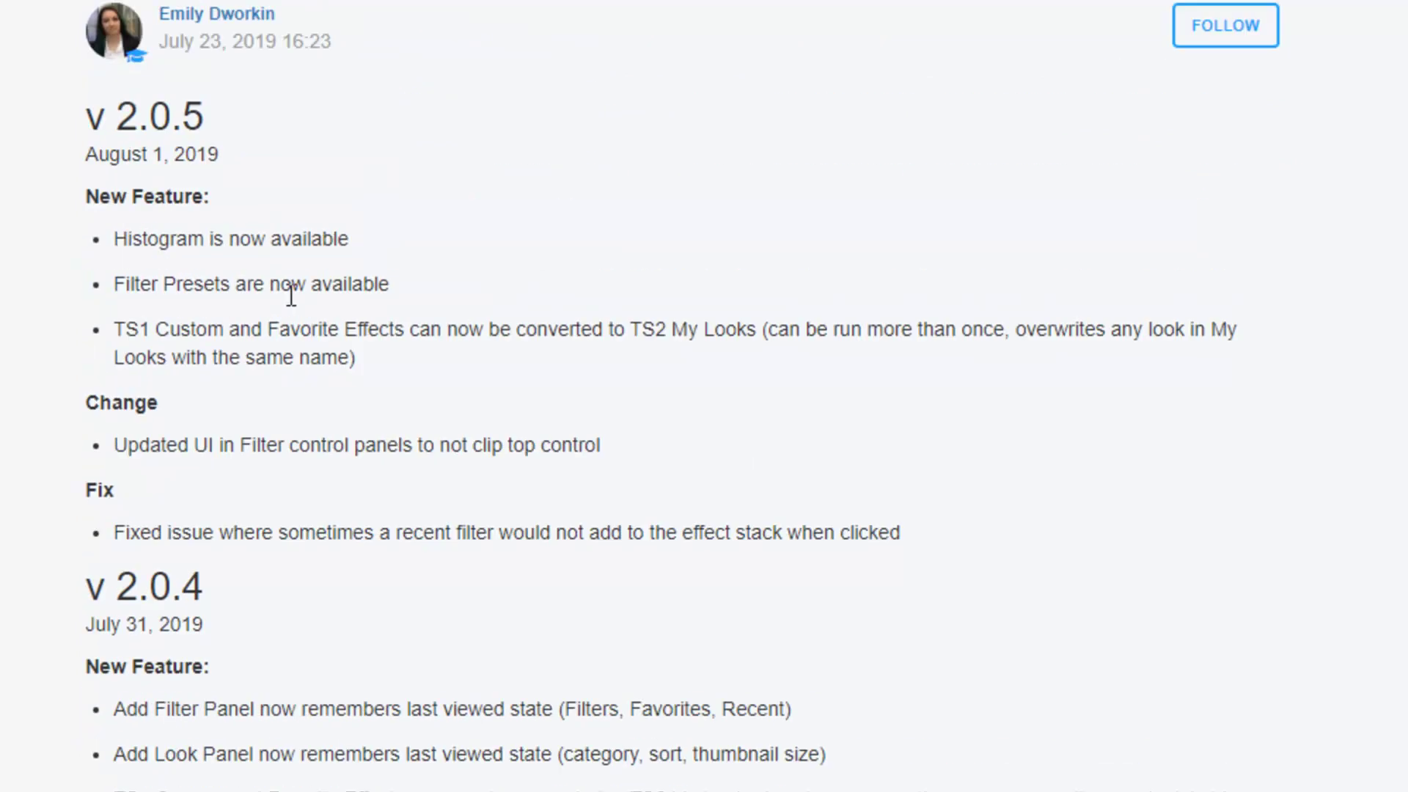
{"action": "key", "text": "alt+Tab"}
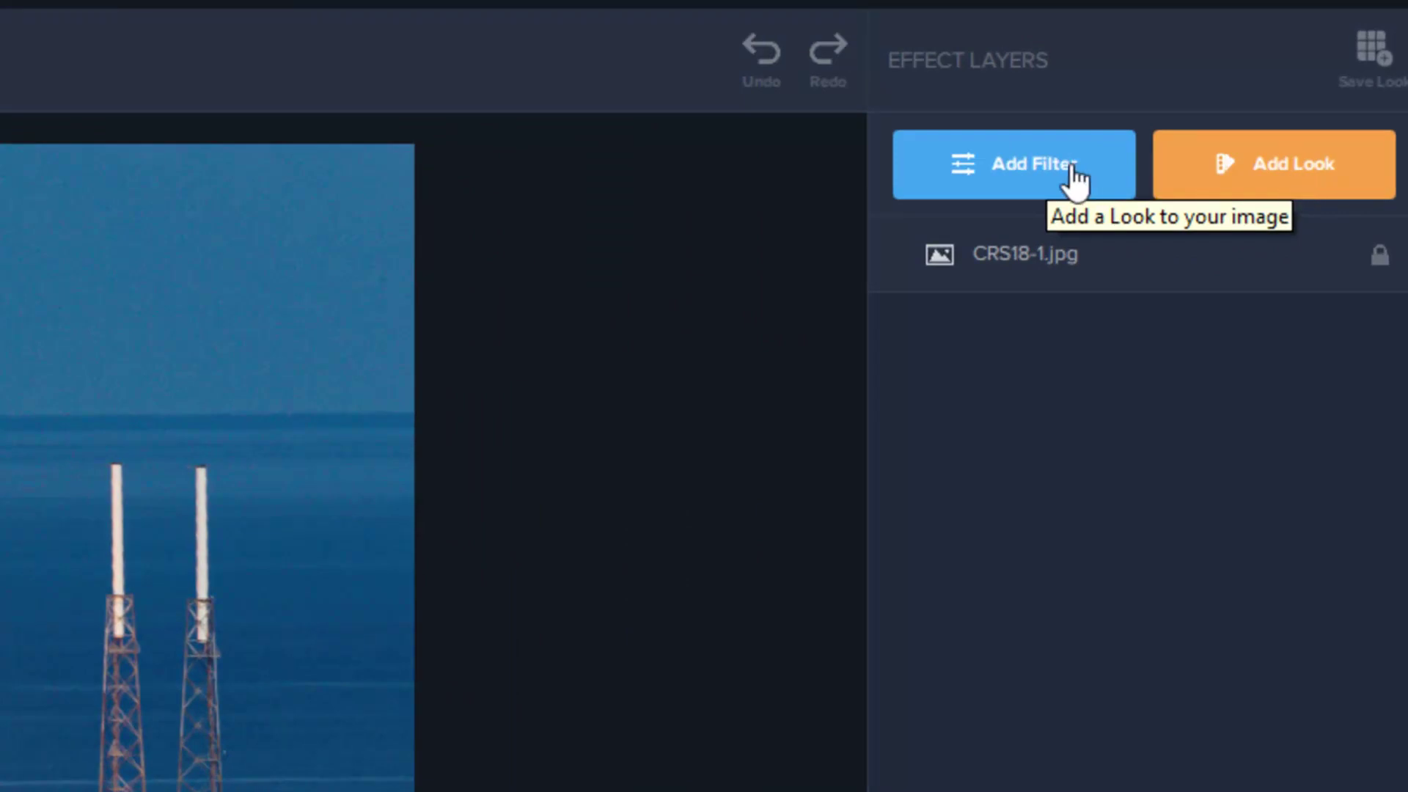
Add the Essential AI Clear filter, giving Remove Noise Auto, Sharpness Low, Recover Details 0.10
{"action": "left_click", "coordinate": [1031, 176]}
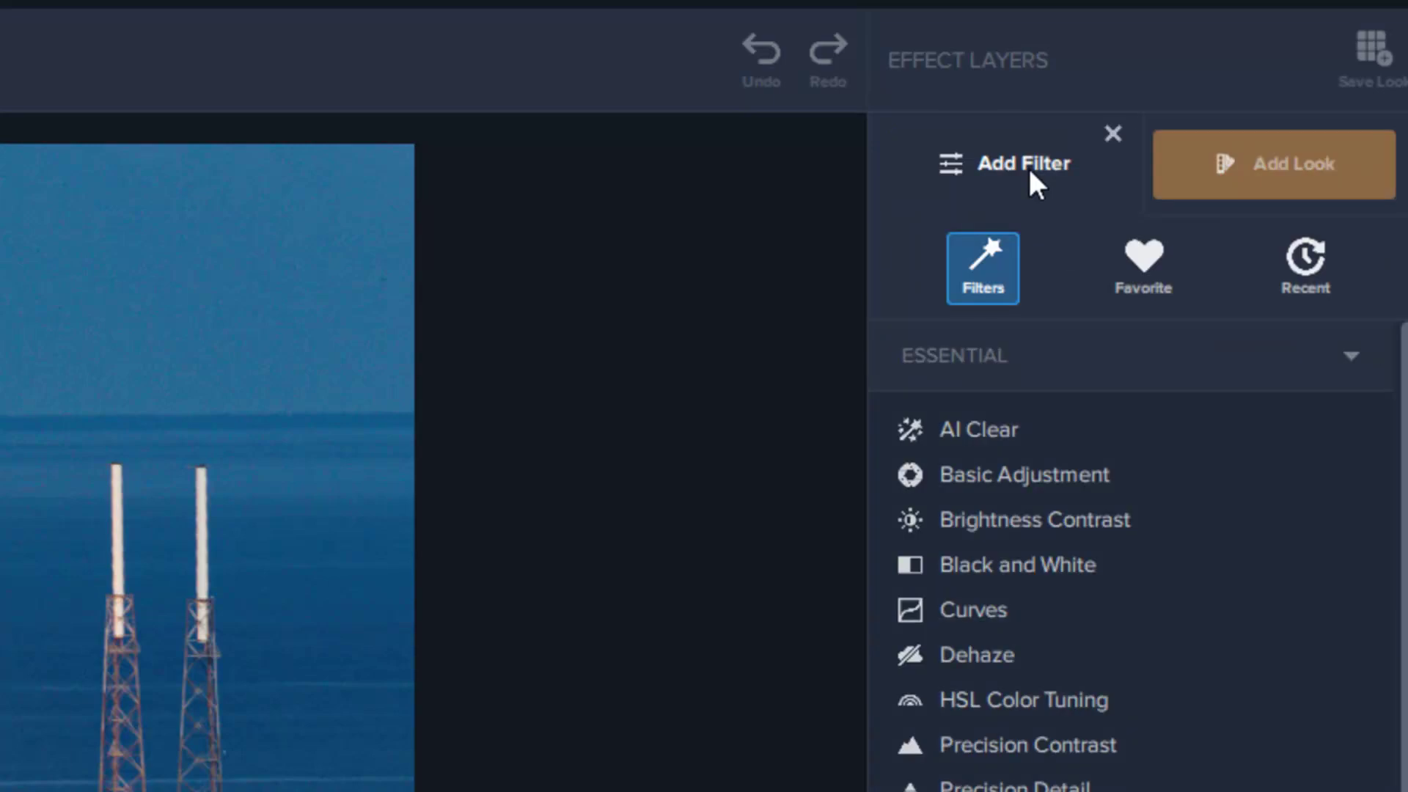
{"action": "left_click", "coordinate": [991, 432]}
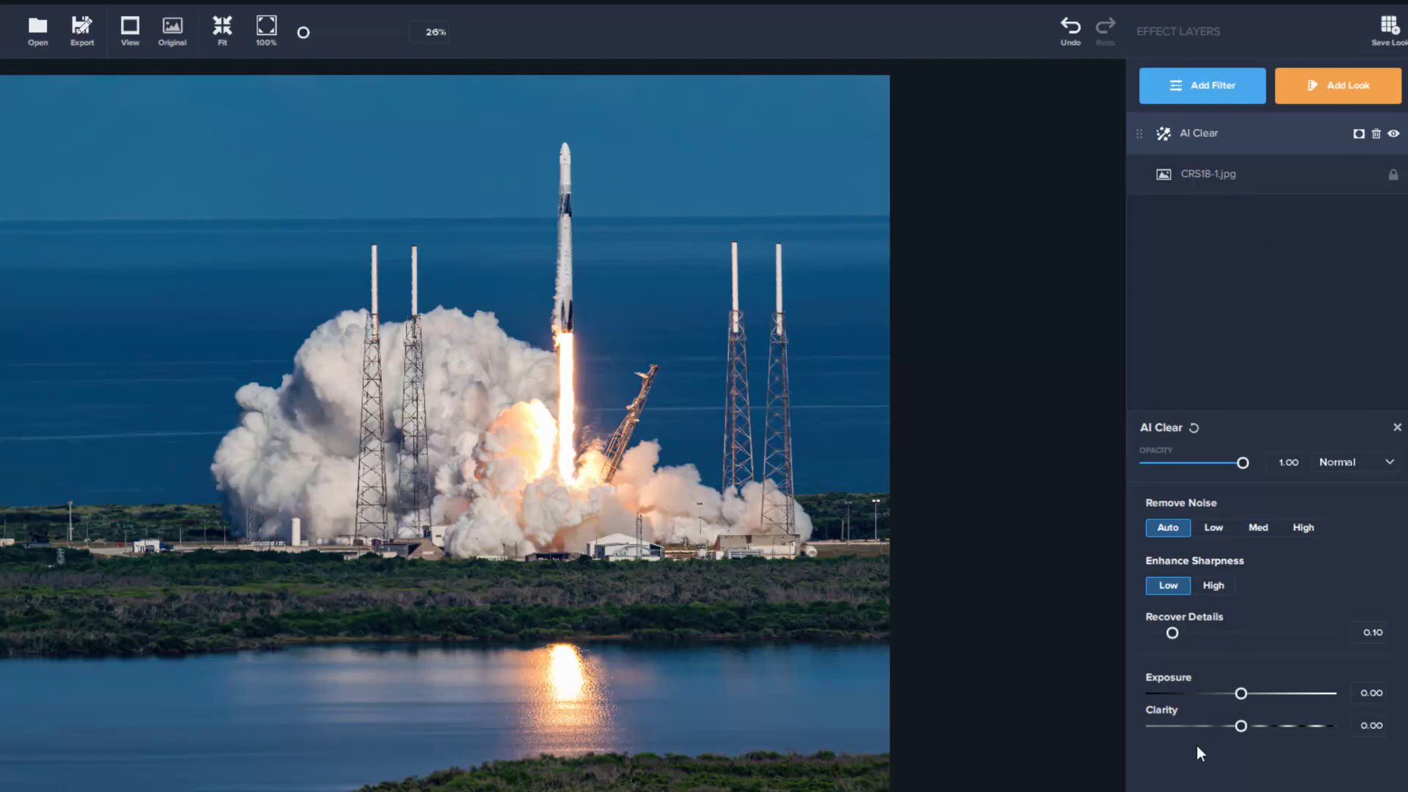
Dismiss the filter list without adding anything and put away the AI Clear settings
{"action": "left_click", "coordinate": [1205, 85]}
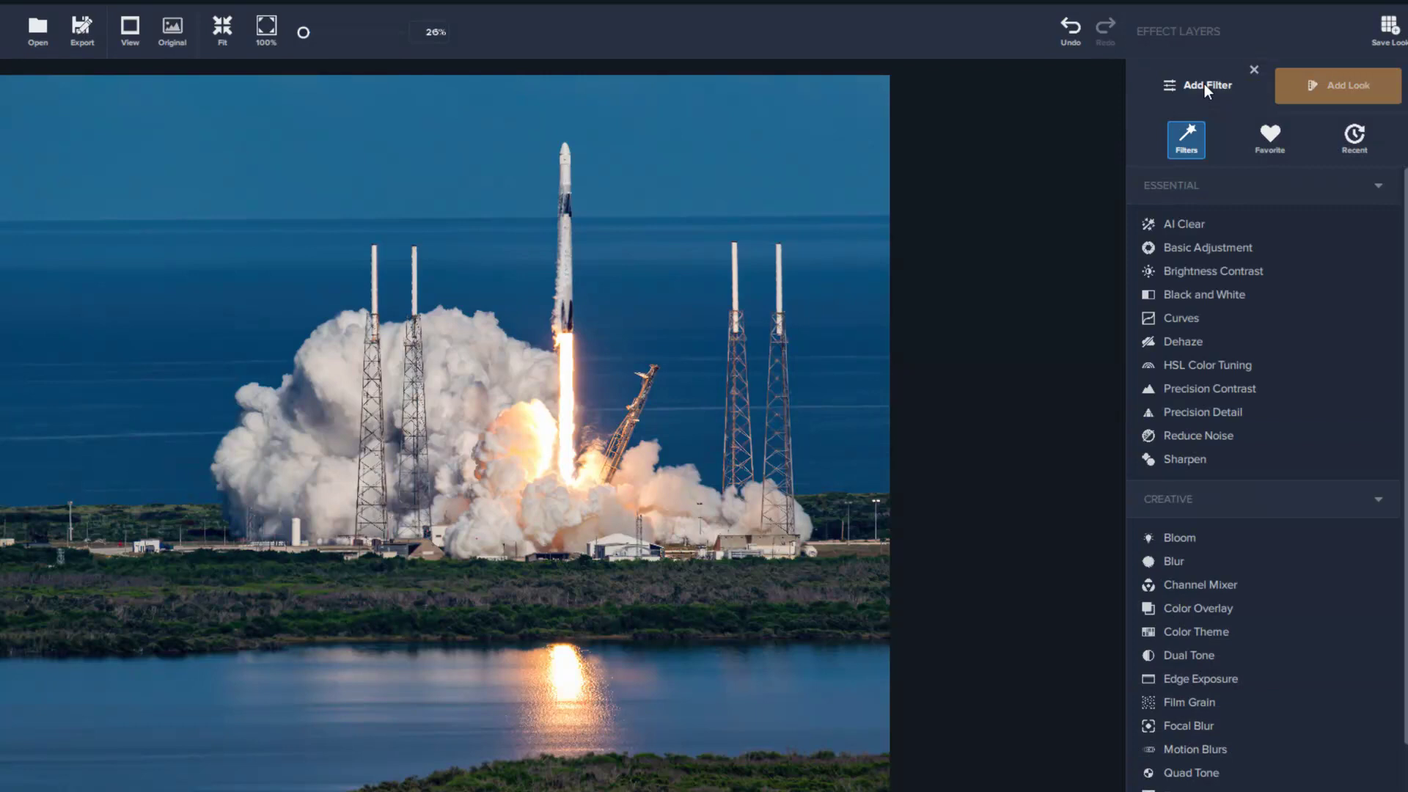
{"action": "left_click", "coordinate": [1183, 224]}
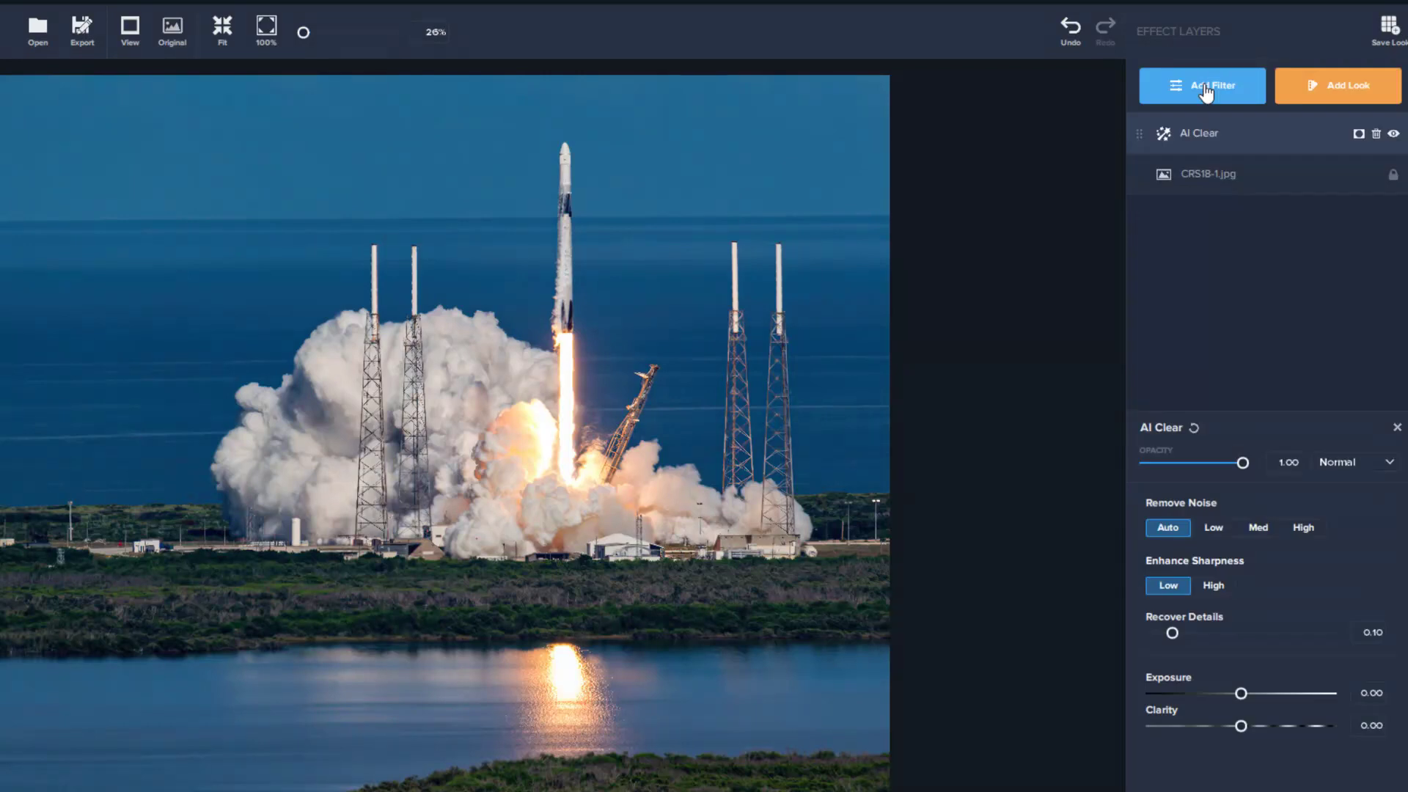
{"action": "left_click", "coordinate": [1398, 429]}
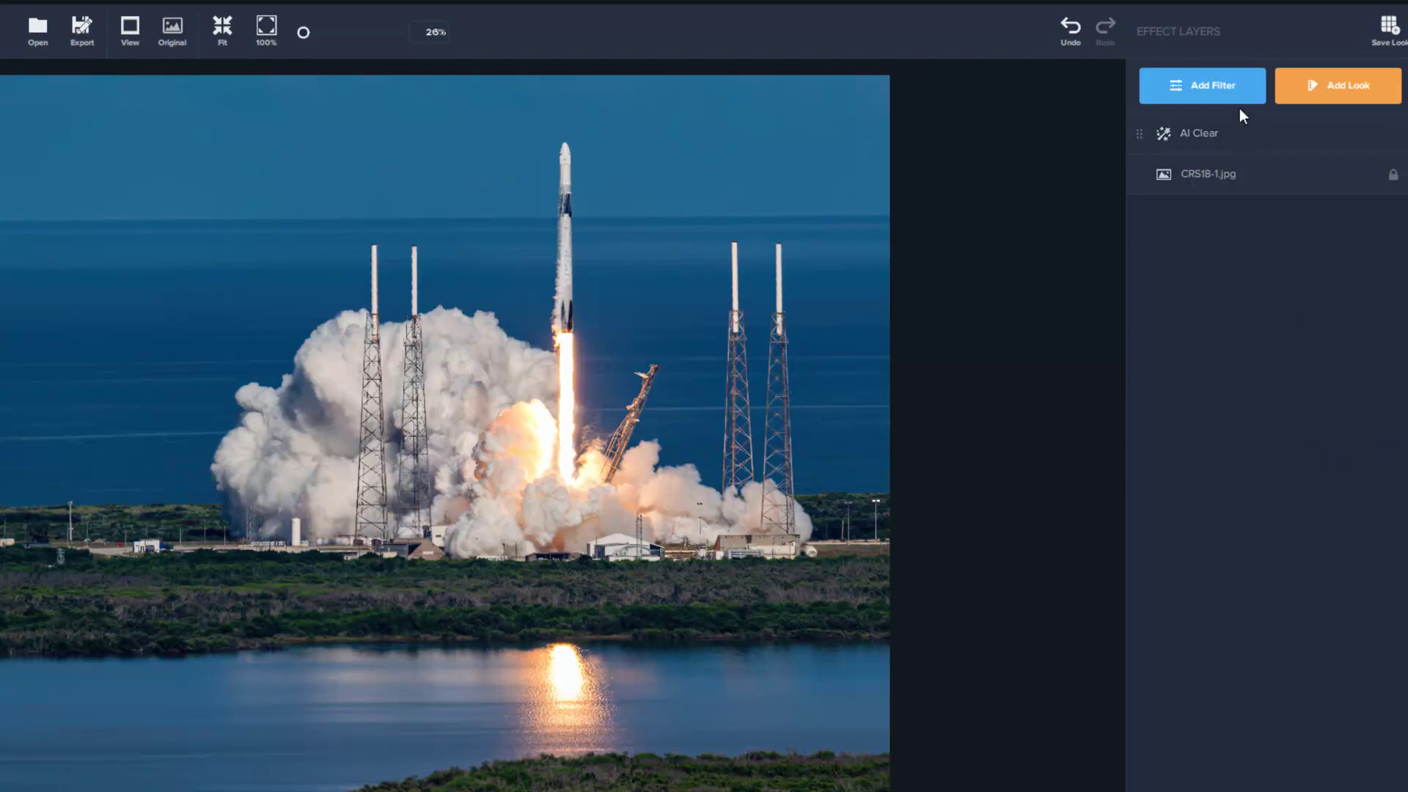
Toggle AI Clear off and on twice while zooming to compare rocket detail, leaving it enabled
{"action": "mouse_move", "coordinate": [1245, 143]}
{"action": "left_click", "coordinate": [1394, 135]}
{"action": "left_click", "coordinate": [1393, 136]}
{"action": "scroll", "coordinate": [586, 257], "scroll_direction": "up", "scroll_amount": 3}
{"action": "scroll", "coordinate": [708, 269], "scroll_direction": "up", "scroll_amount": 5}
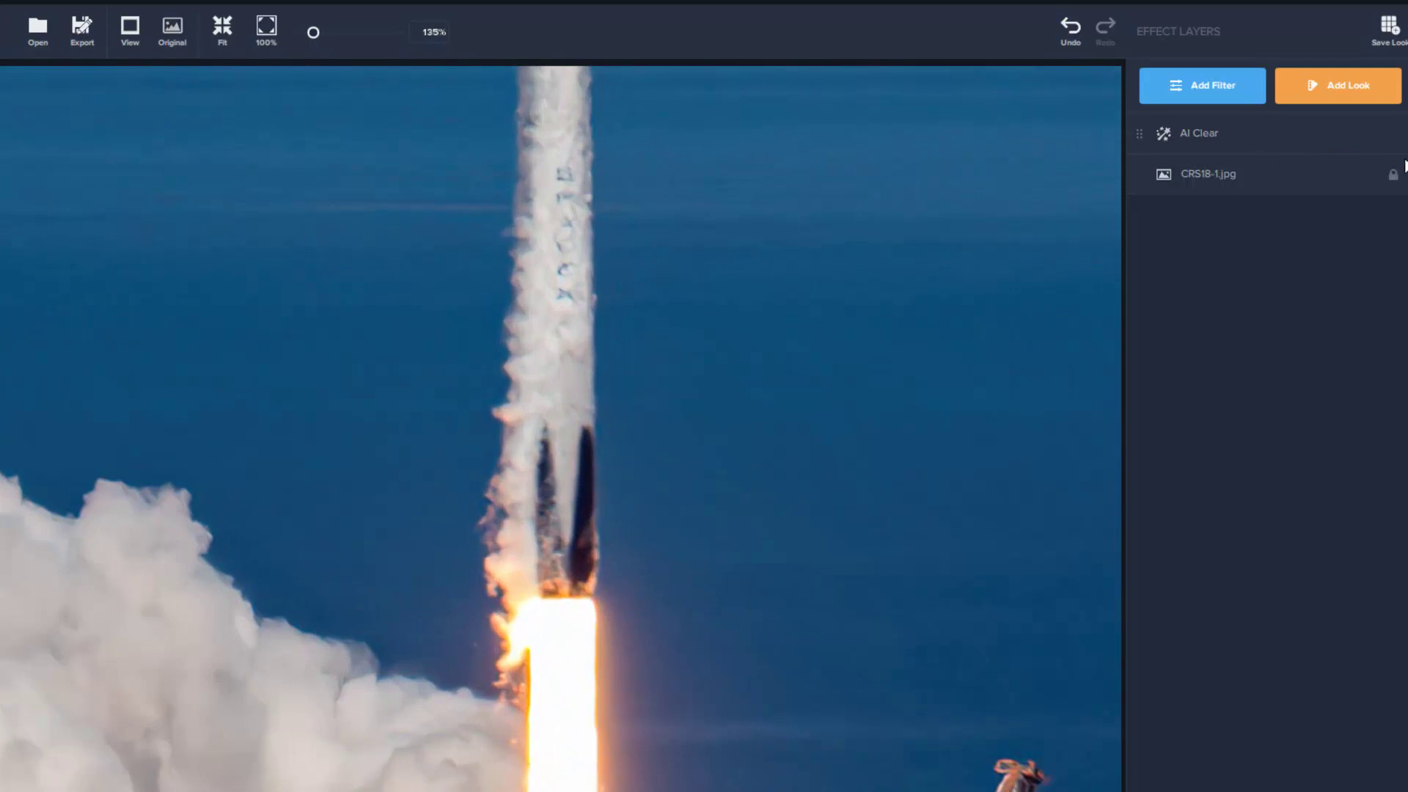
{"action": "left_click", "coordinate": [1395, 137]}
{"action": "left_click", "coordinate": [1395, 137]}
{"action": "scroll", "coordinate": [523, 282], "scroll_direction": "down", "scroll_amount": 5}
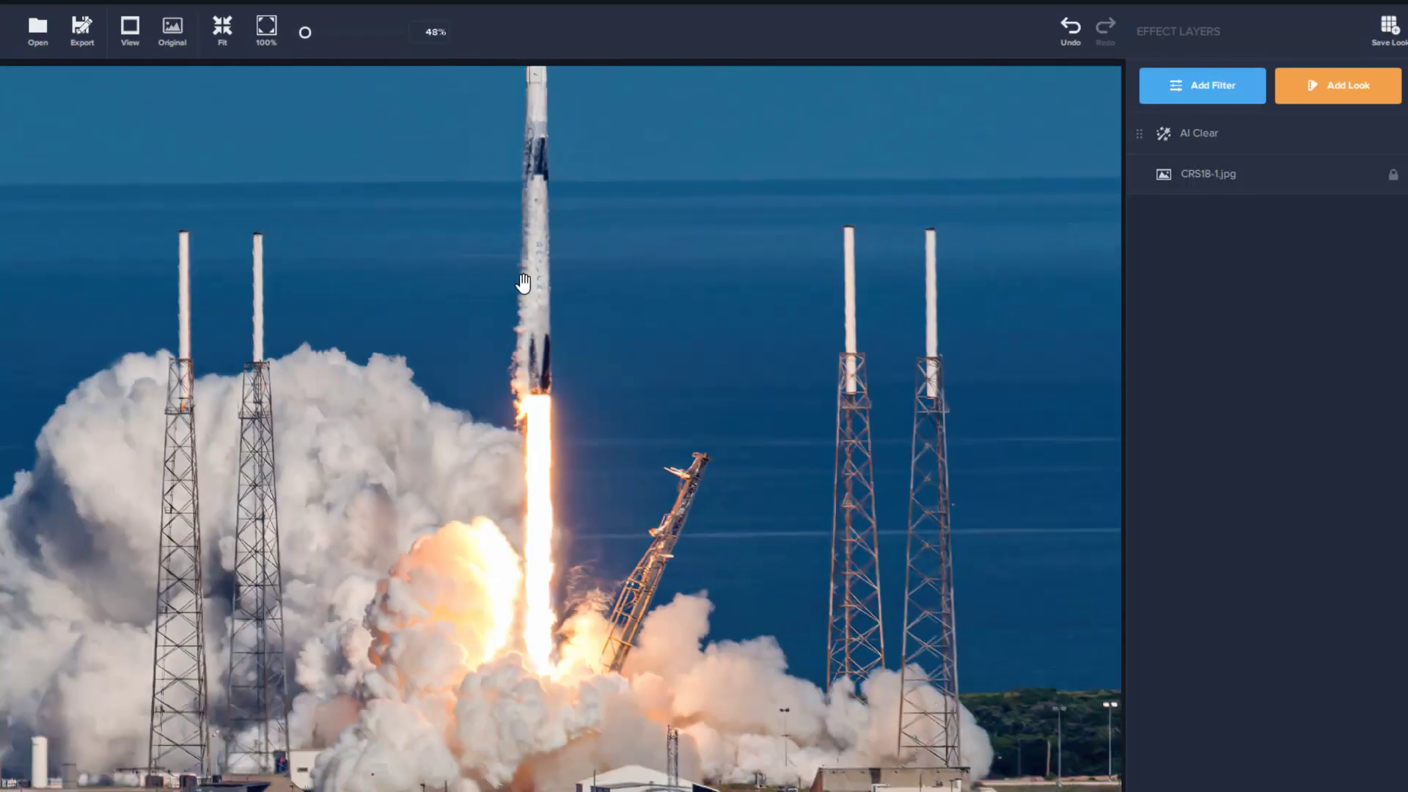
{"action": "scroll", "coordinate": [523, 283], "scroll_direction": "down", "scroll_amount": 1}
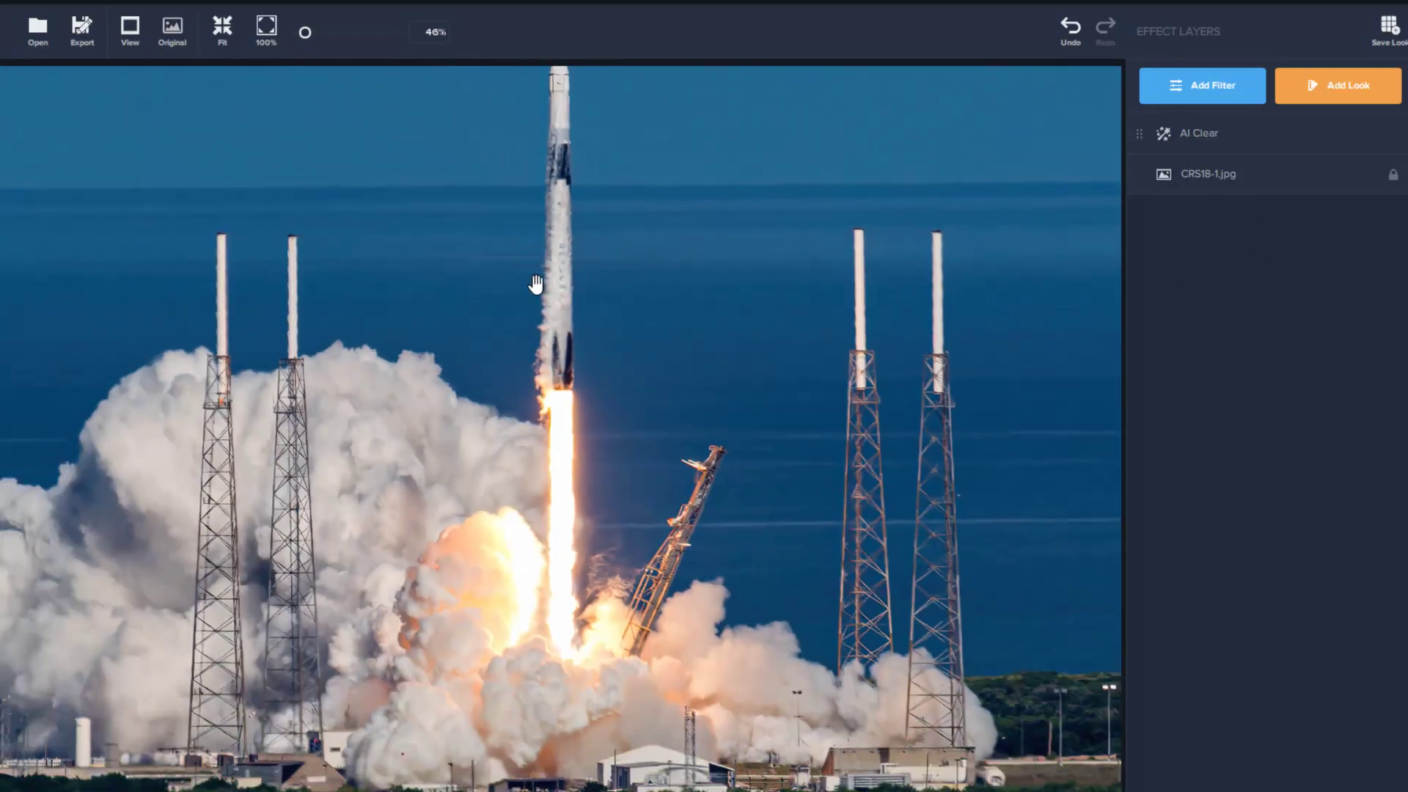
Add a Dehaze layer, trying Strength 0.53 before settling on 0.36
{"action": "left_click", "coordinate": [1212, 87]}
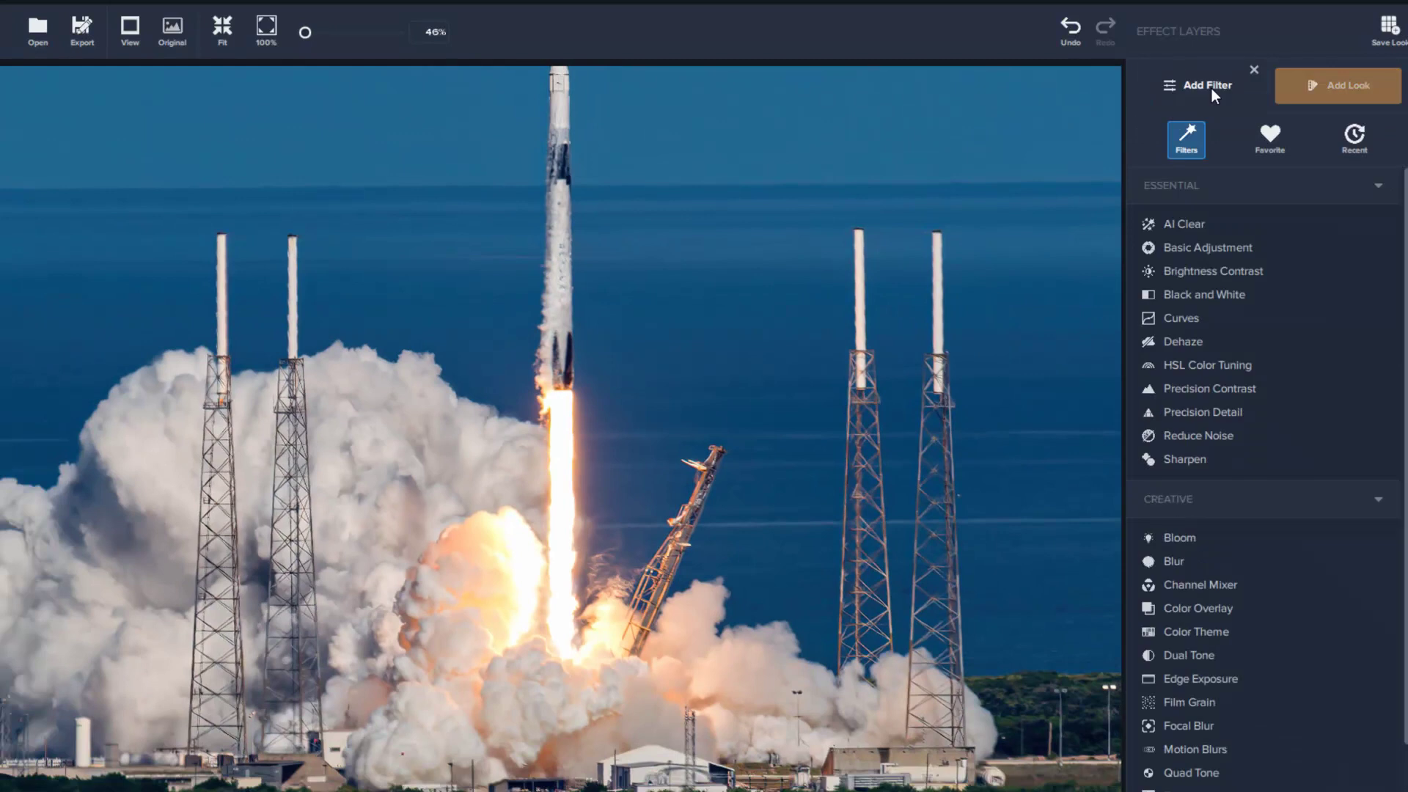
{"action": "left_click", "coordinate": [1187, 342]}
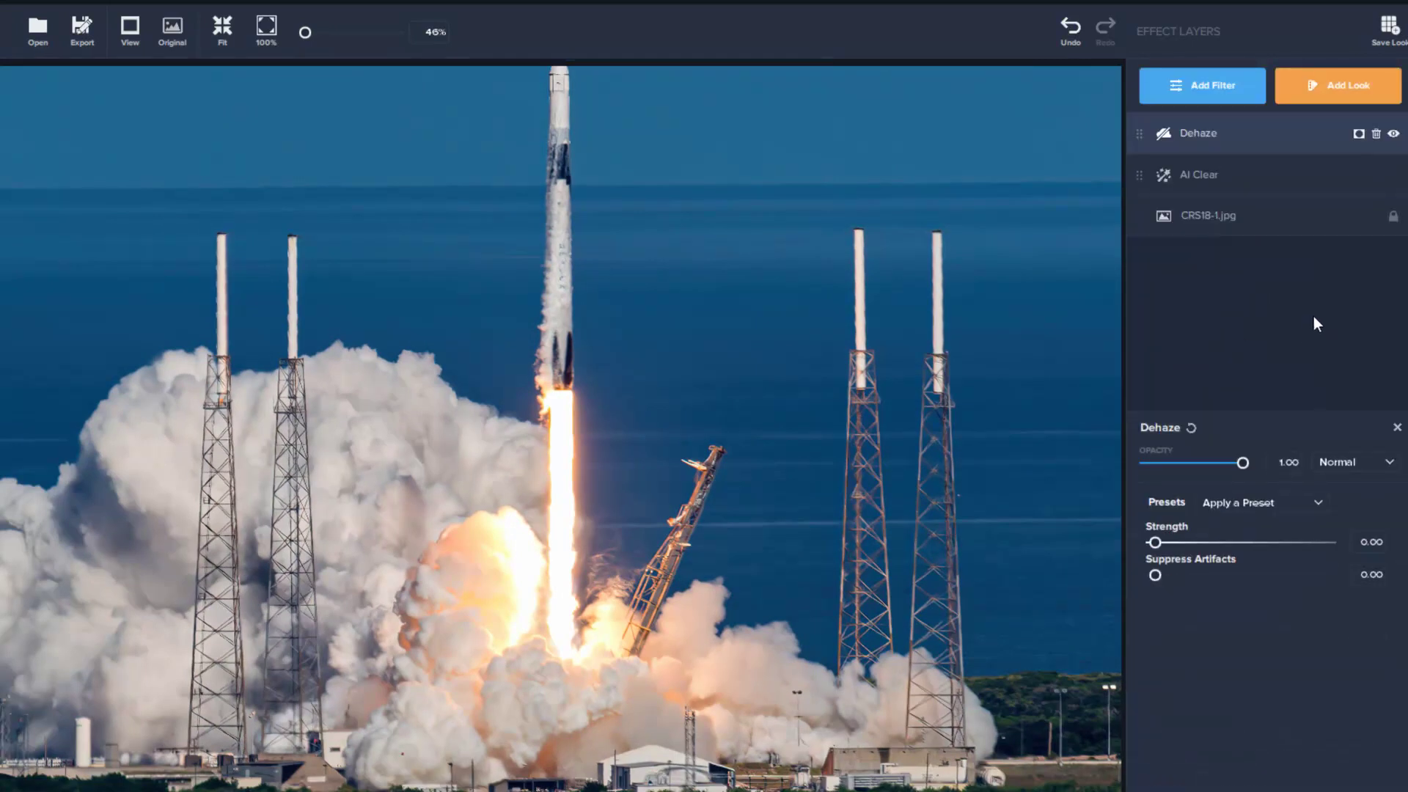
{"action": "scroll", "coordinate": [733, 336], "scroll_direction": "down", "scroll_amount": 2}
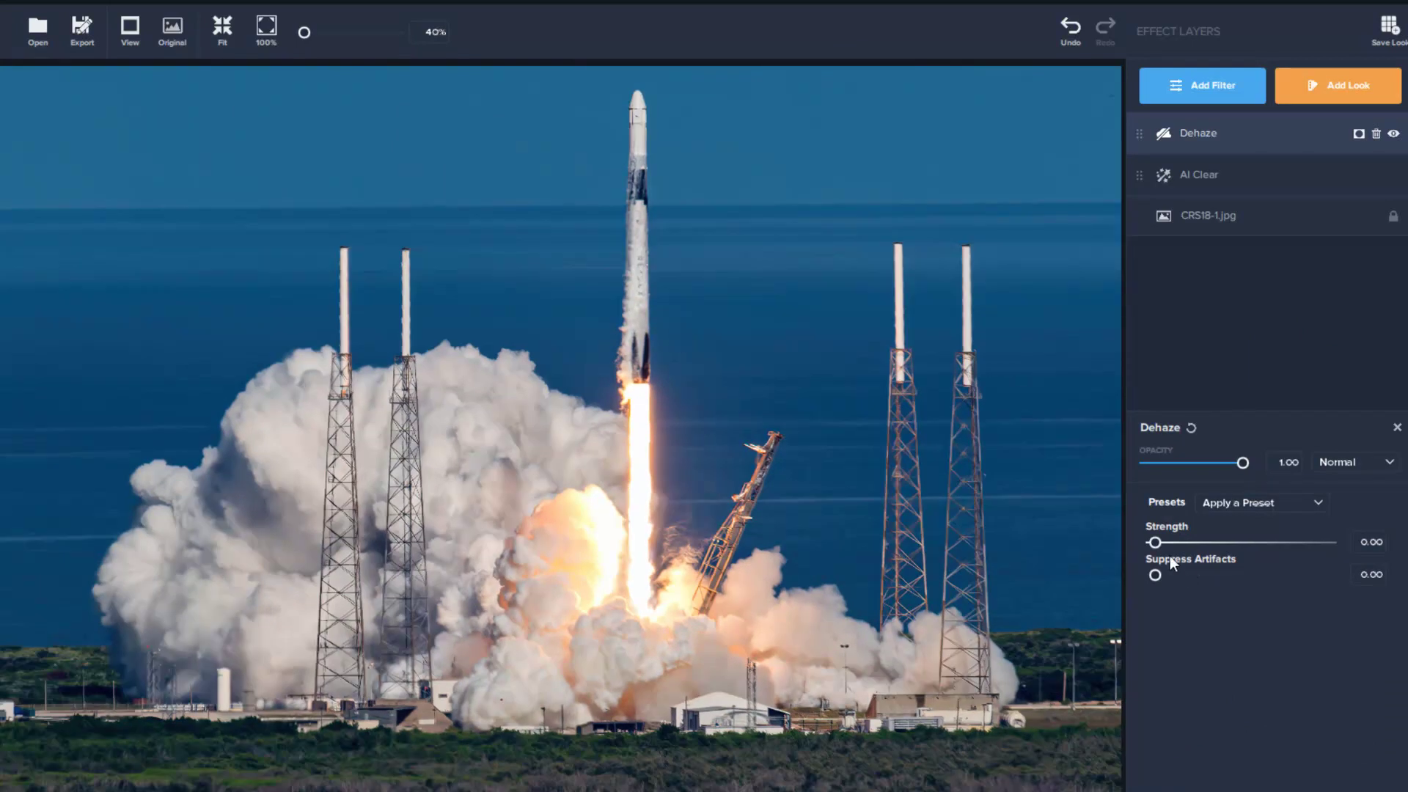
{"action": "left_click_drag", "start_coordinate": [1156, 542], "coordinate": [1249, 545]}
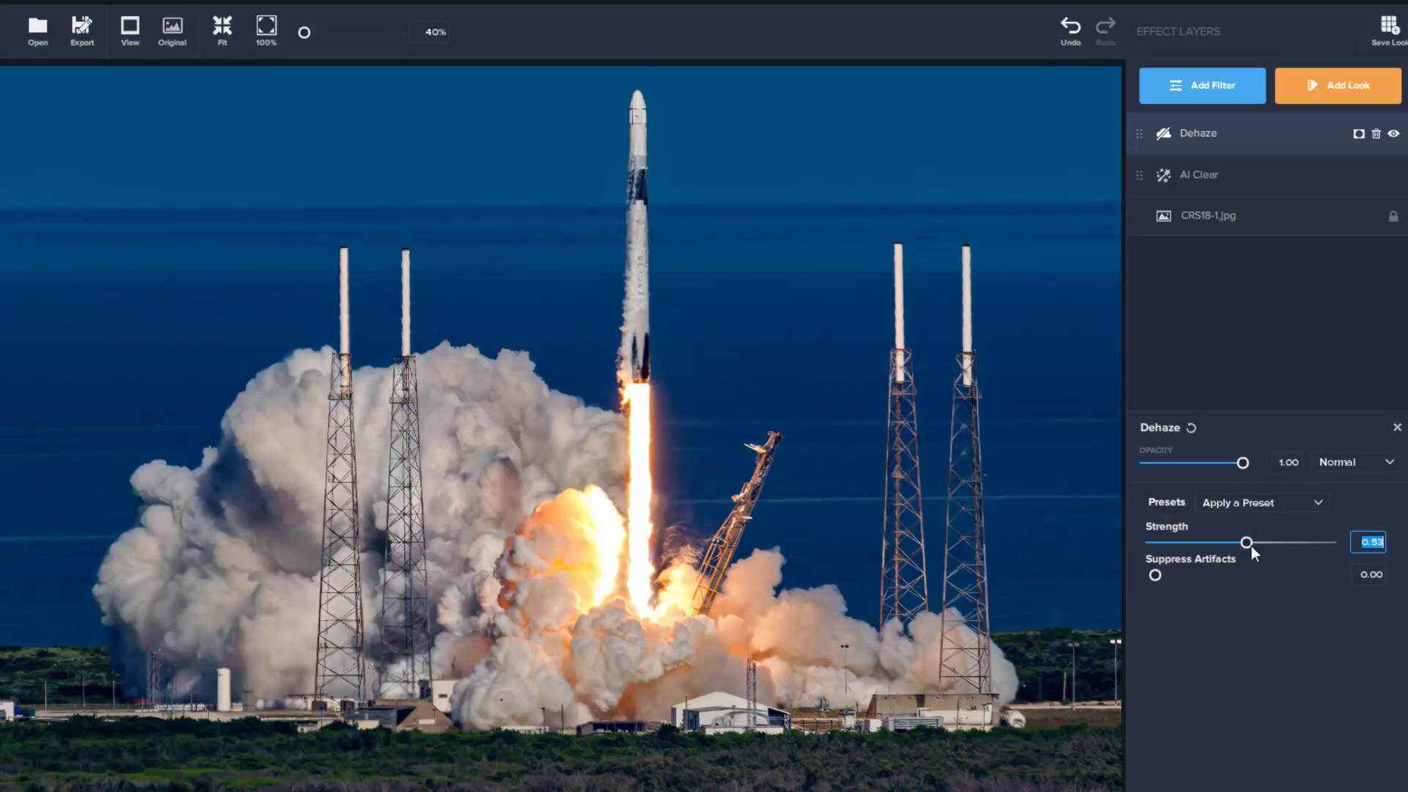
{"action": "left_click_drag", "start_coordinate": [1247, 543], "coordinate": [1217, 544]}
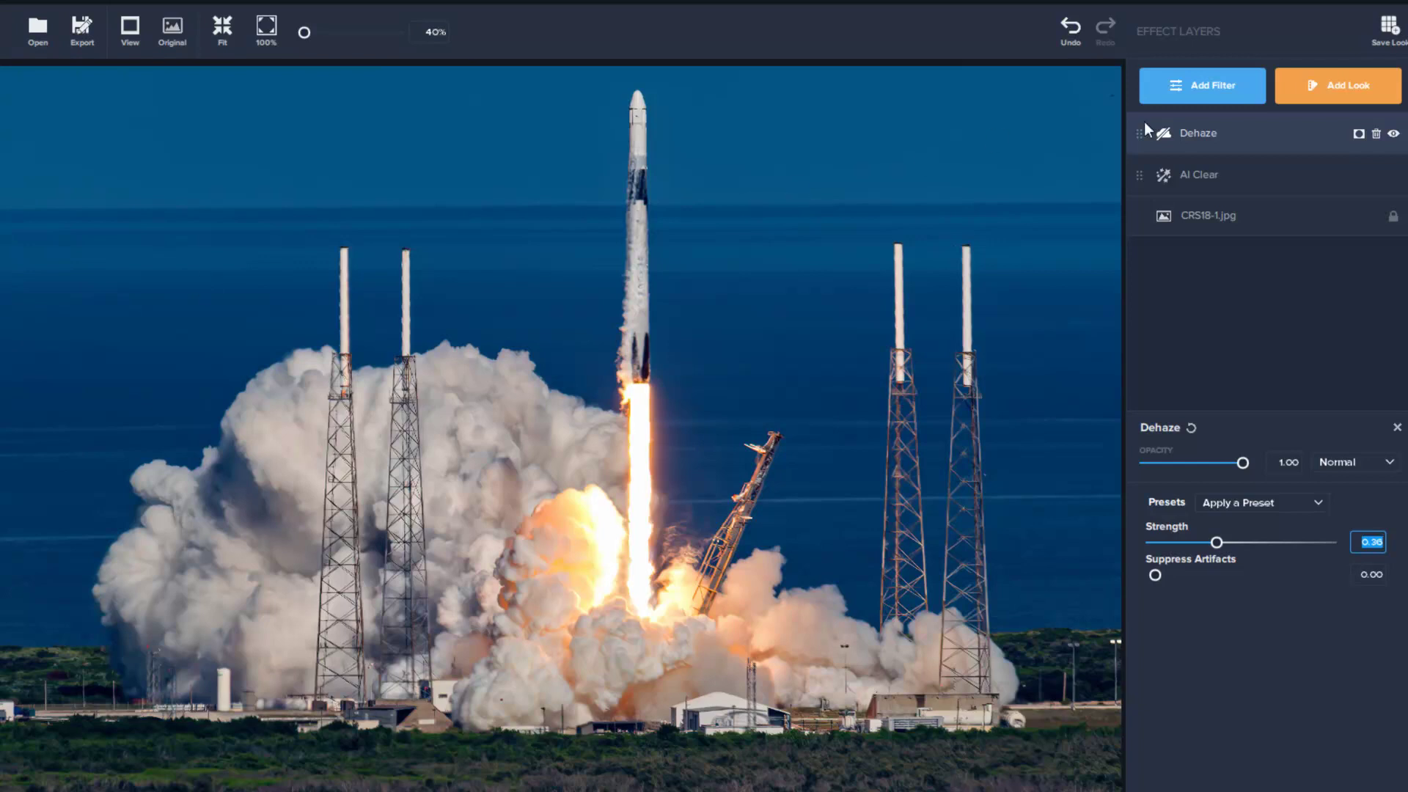
Browse the Essential, Creative and Stylistic filters in the Add Filter list
{"action": "left_click", "coordinate": [1197, 86]}
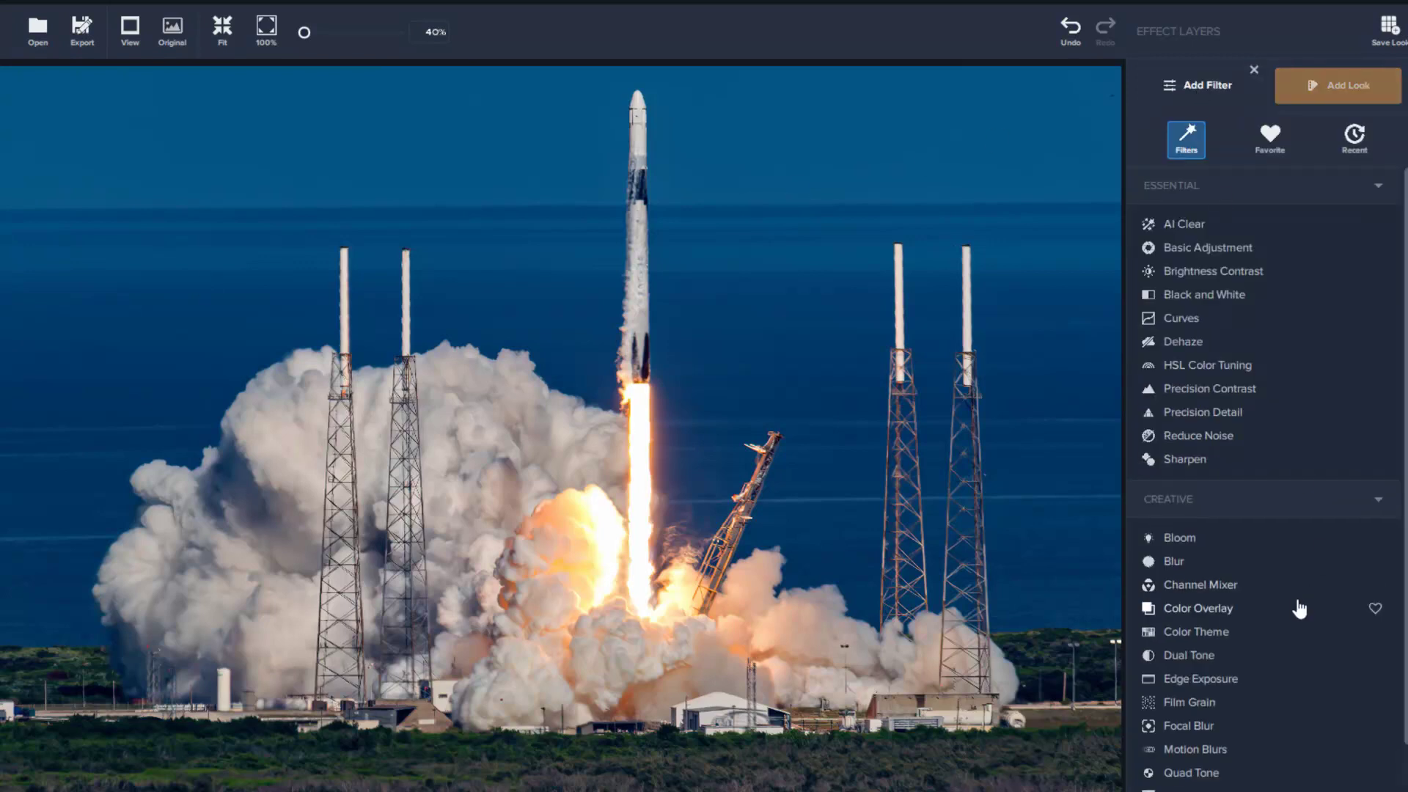
{"action": "scroll", "coordinate": [1294, 609], "scroll_direction": "down", "scroll_amount": 2}
{"action": "scroll", "coordinate": [1295, 609], "scroll_direction": "down", "scroll_amount": 1}
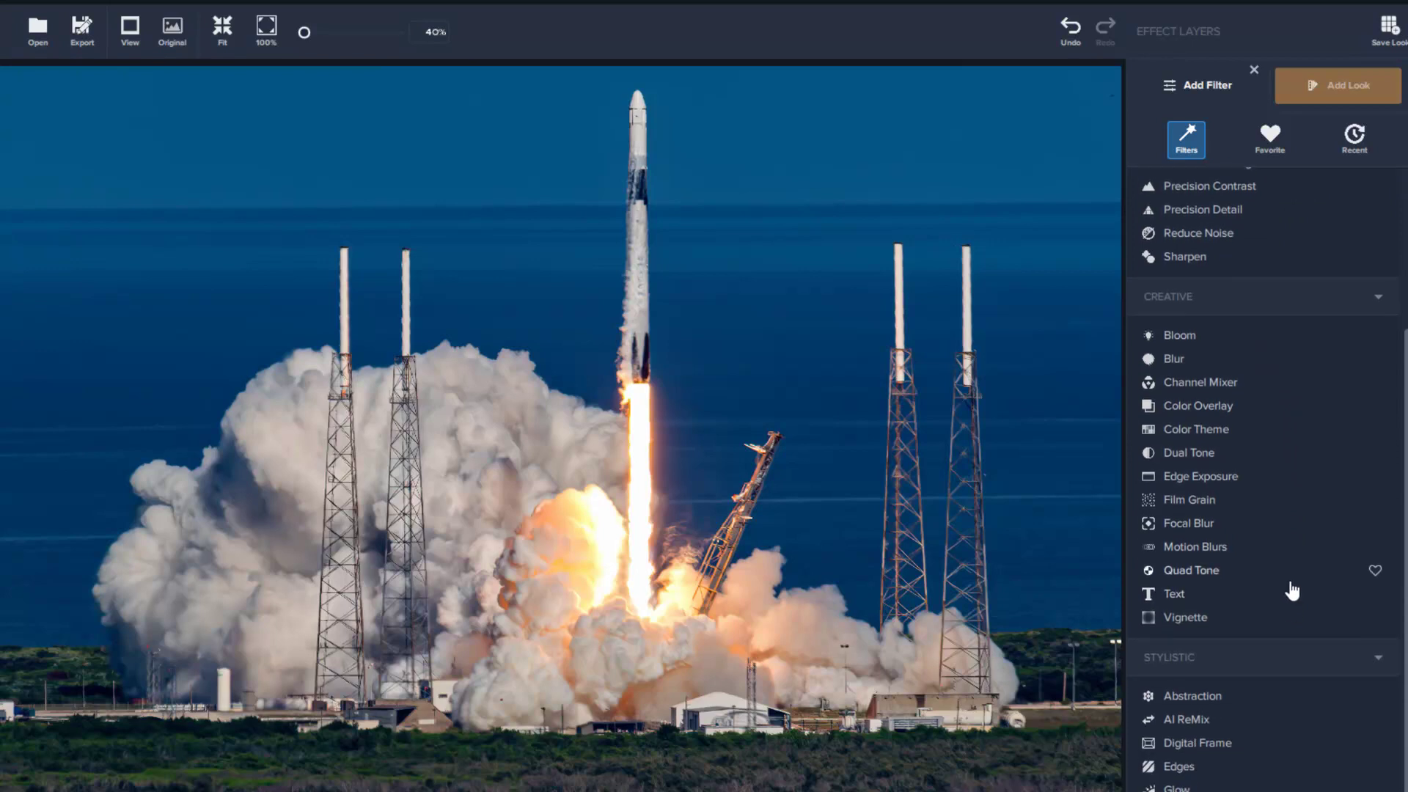
{"action": "scroll", "coordinate": [1292, 591], "scroll_direction": "up", "scroll_amount": 1}
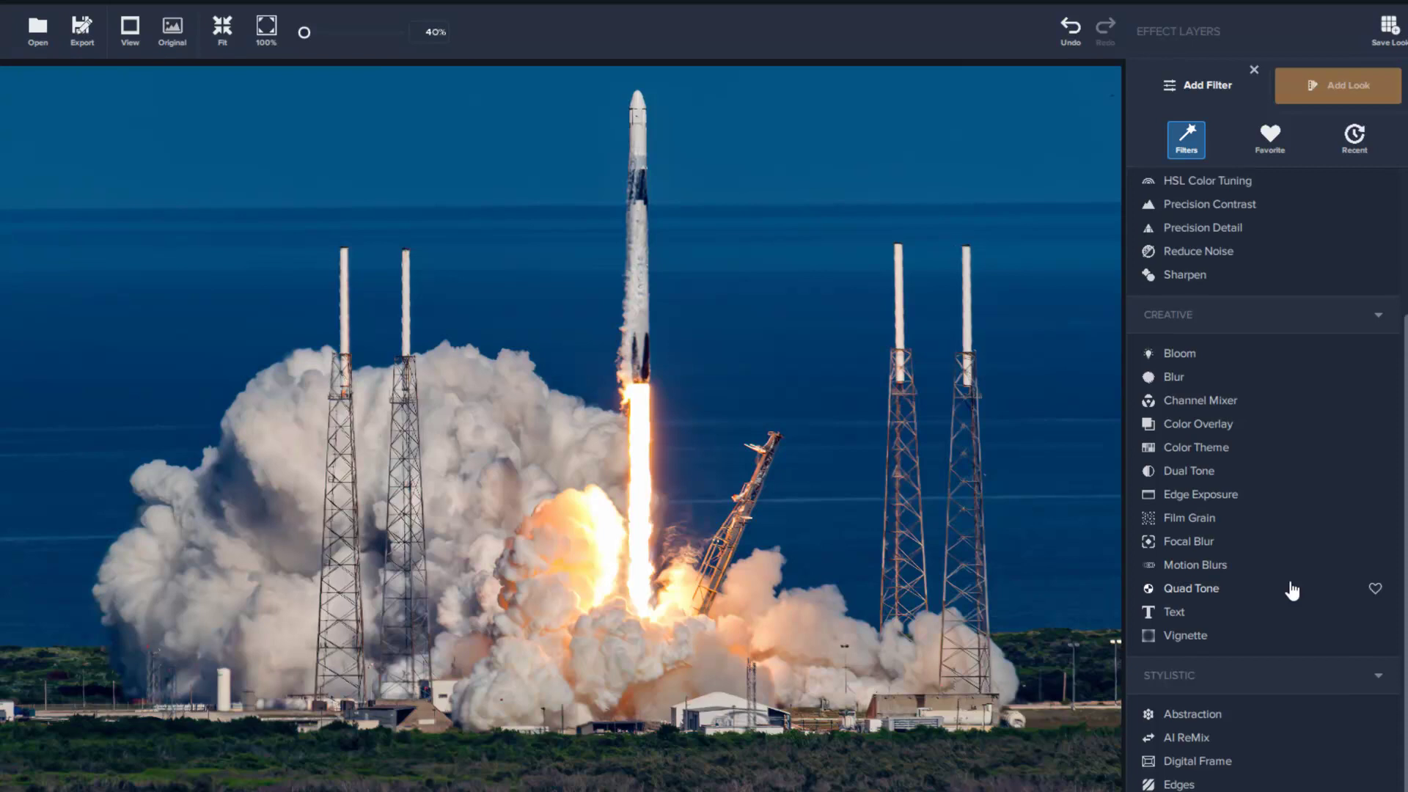
{"action": "scroll", "coordinate": [1293, 591], "scroll_direction": "up", "scroll_amount": 2}
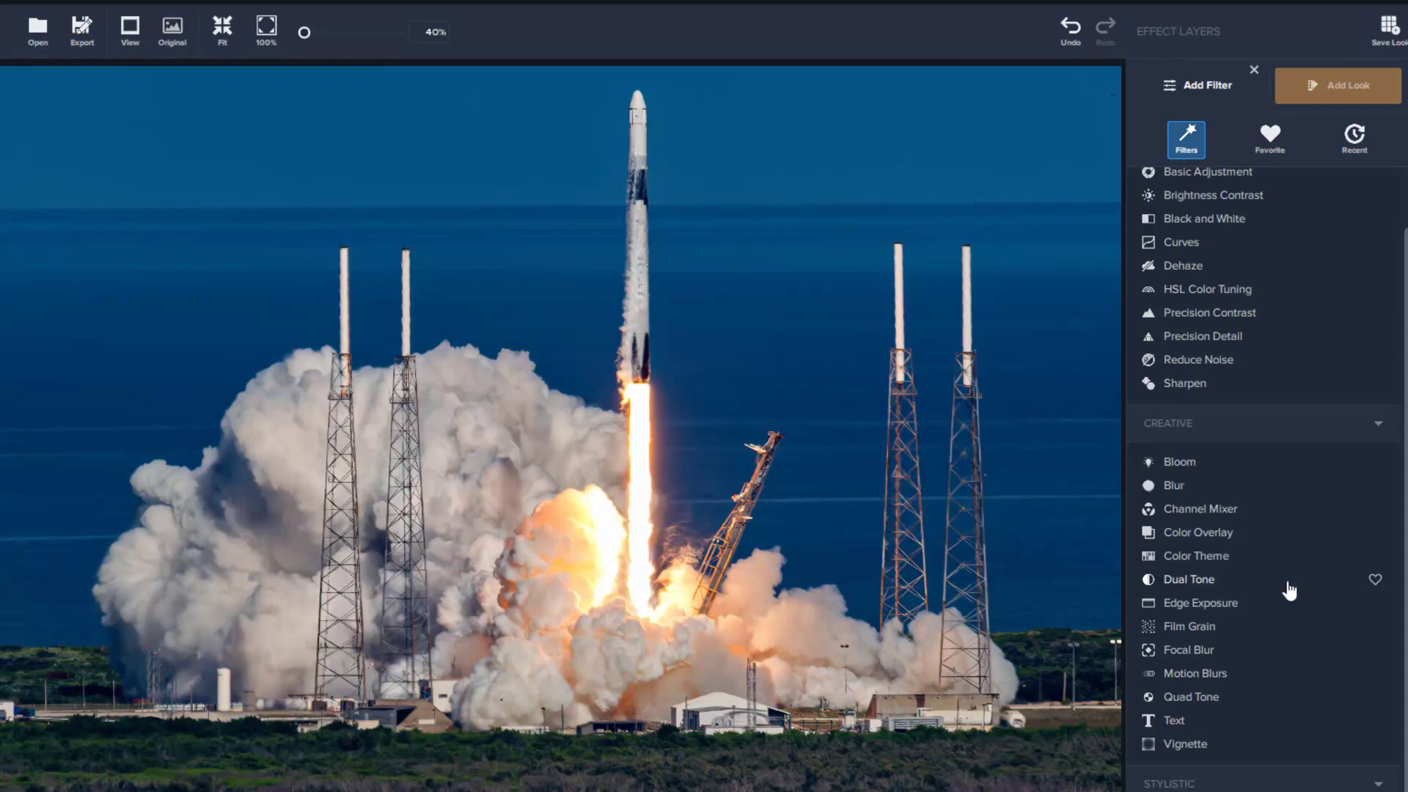
{"action": "scroll", "coordinate": [1289, 590], "scroll_direction": "up", "scroll_amount": 2}
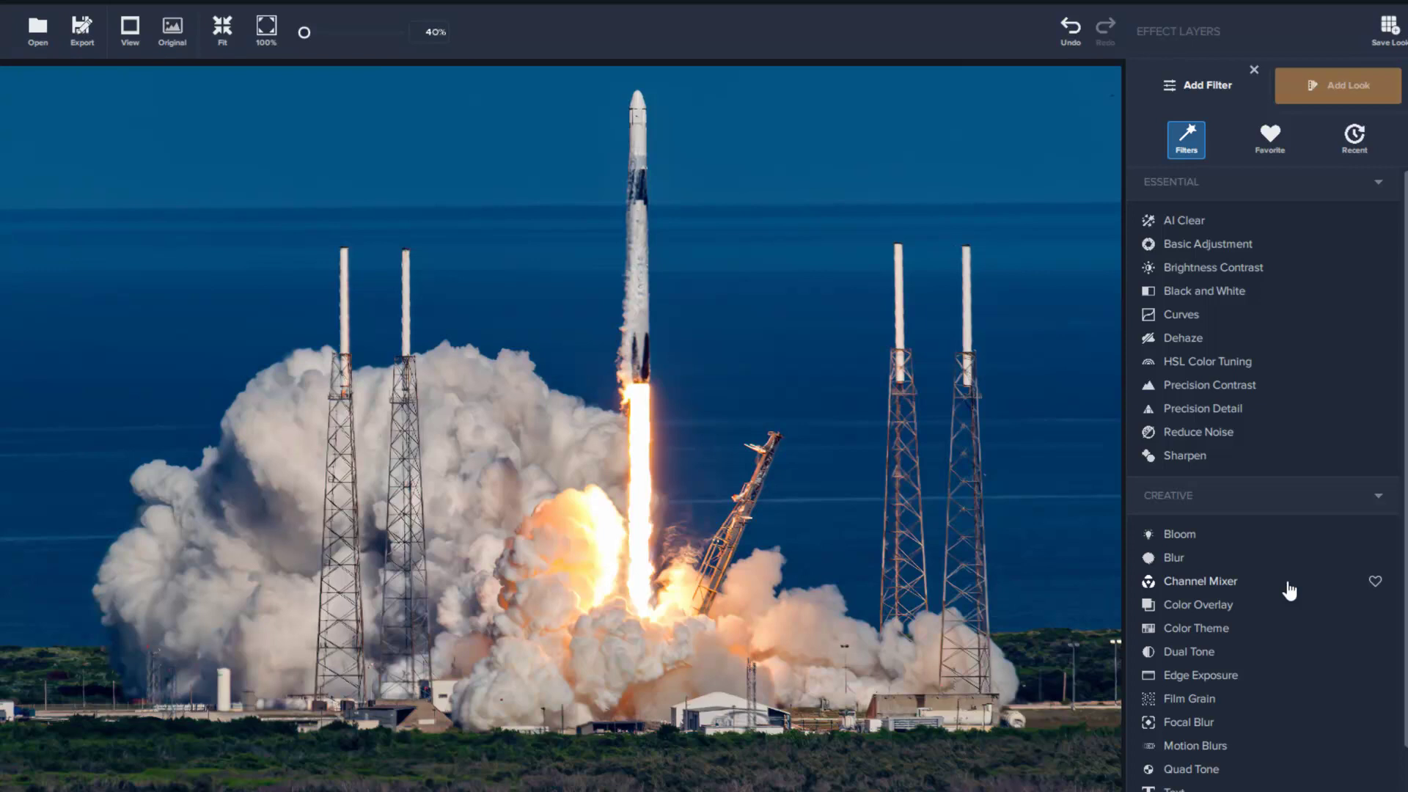
Add Precision Contrast with Micro 0.57 and Medium contrast lowered to -0.36
{"action": "left_click", "coordinate": [1213, 394]}
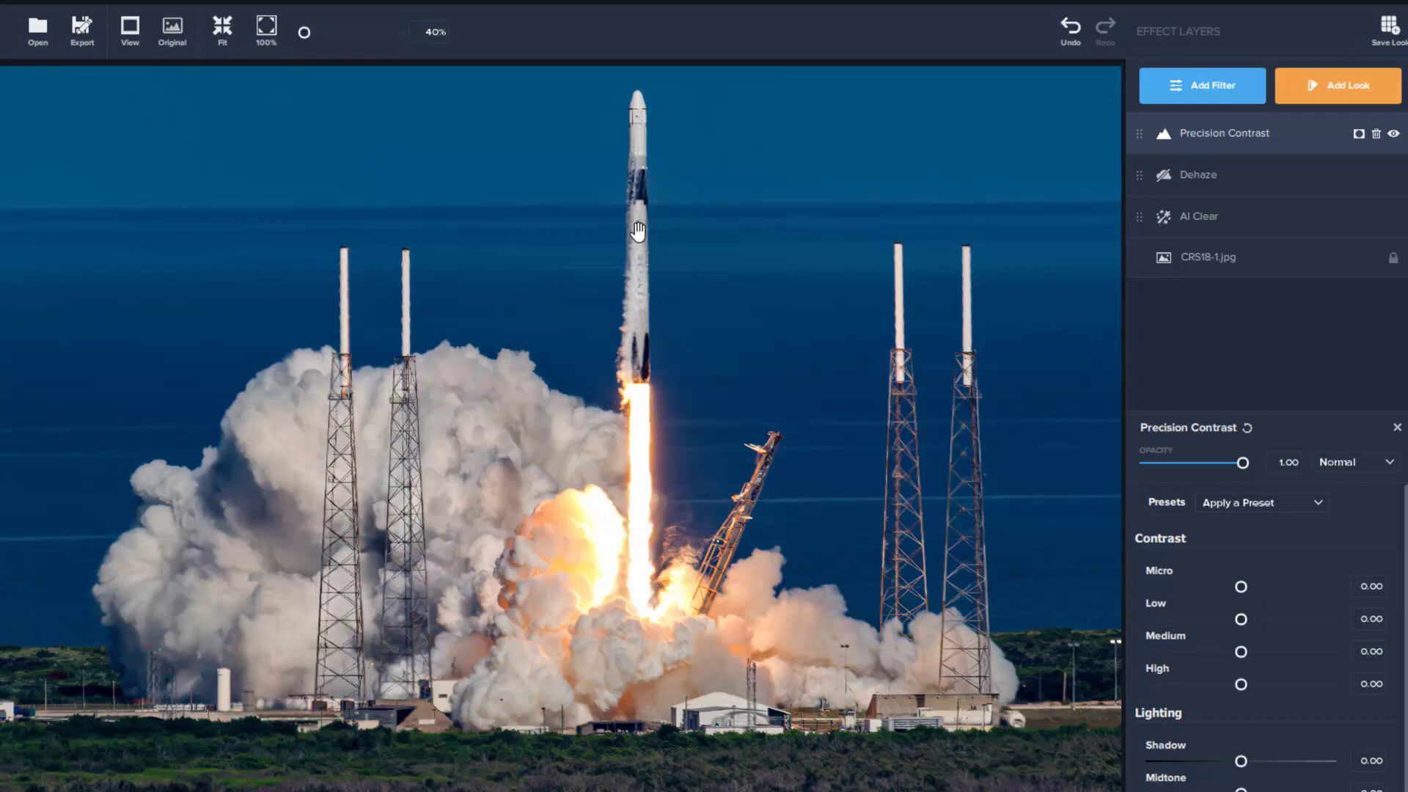
{"action": "left_click_drag", "start_coordinate": [1243, 586], "coordinate": [1276, 619]}
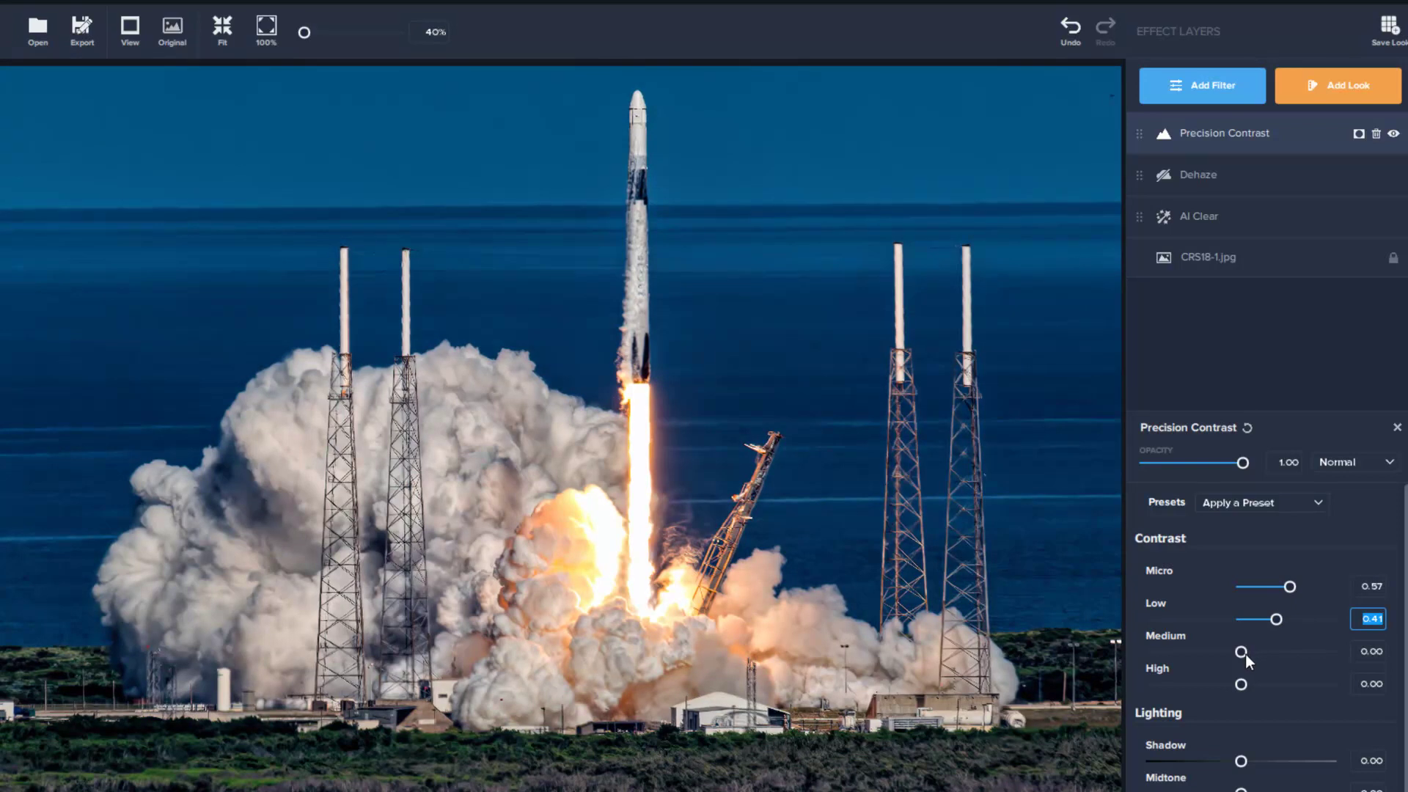
{"action": "left_click_drag", "start_coordinate": [1241, 654], "coordinate": [1353, 649]}
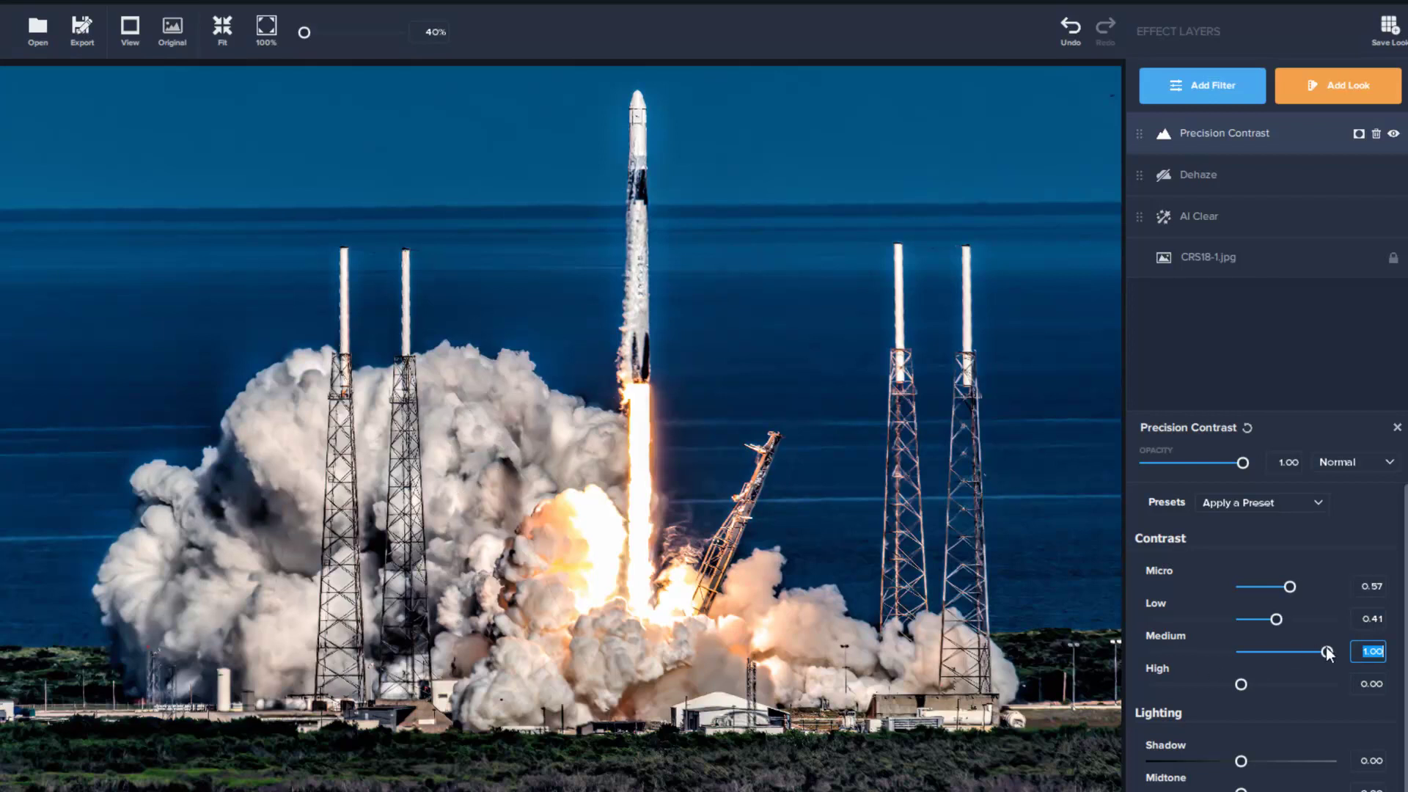
{"action": "left_click_drag", "start_coordinate": [1328, 650], "coordinate": [1133, 654]}
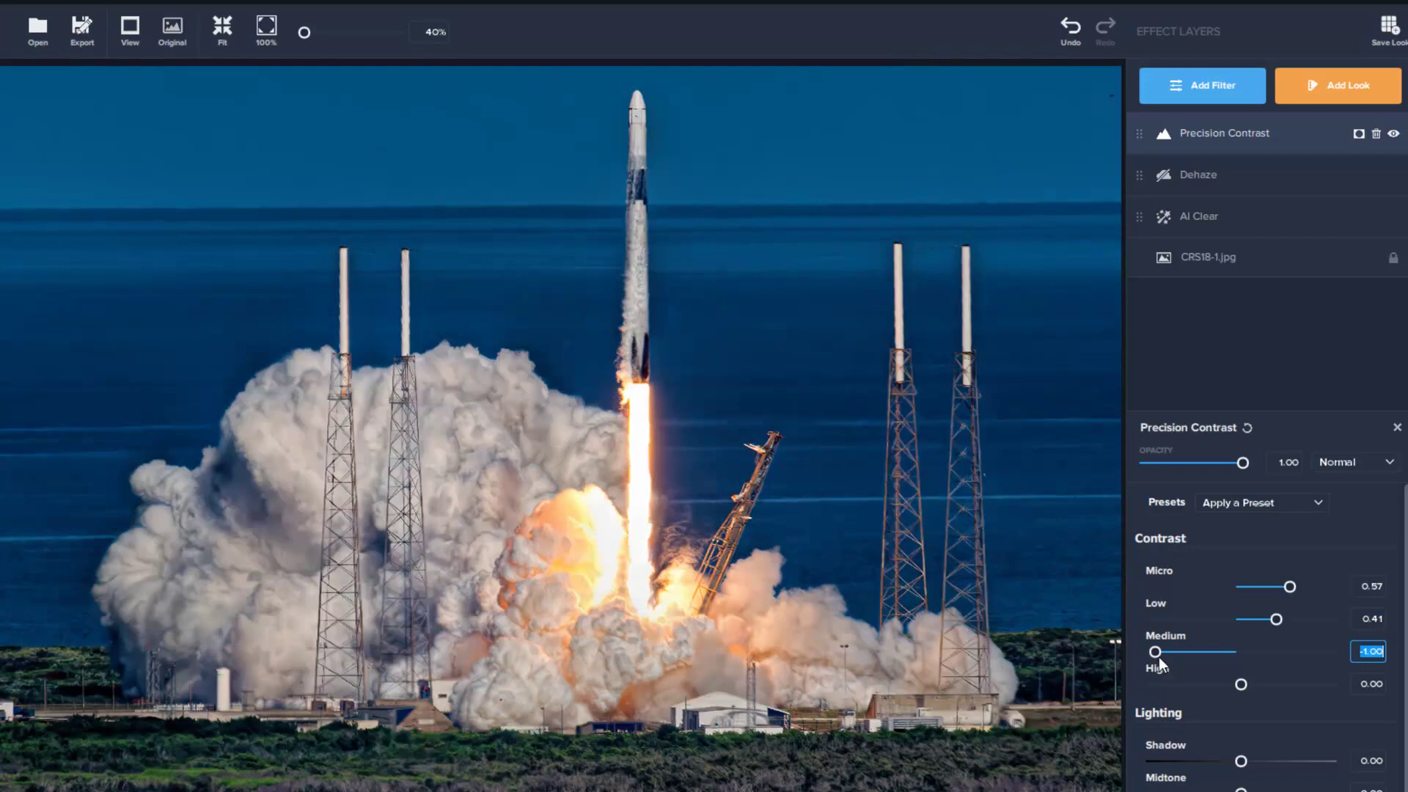
{"action": "left_click_drag", "start_coordinate": [1157, 653], "coordinate": [1213, 648]}
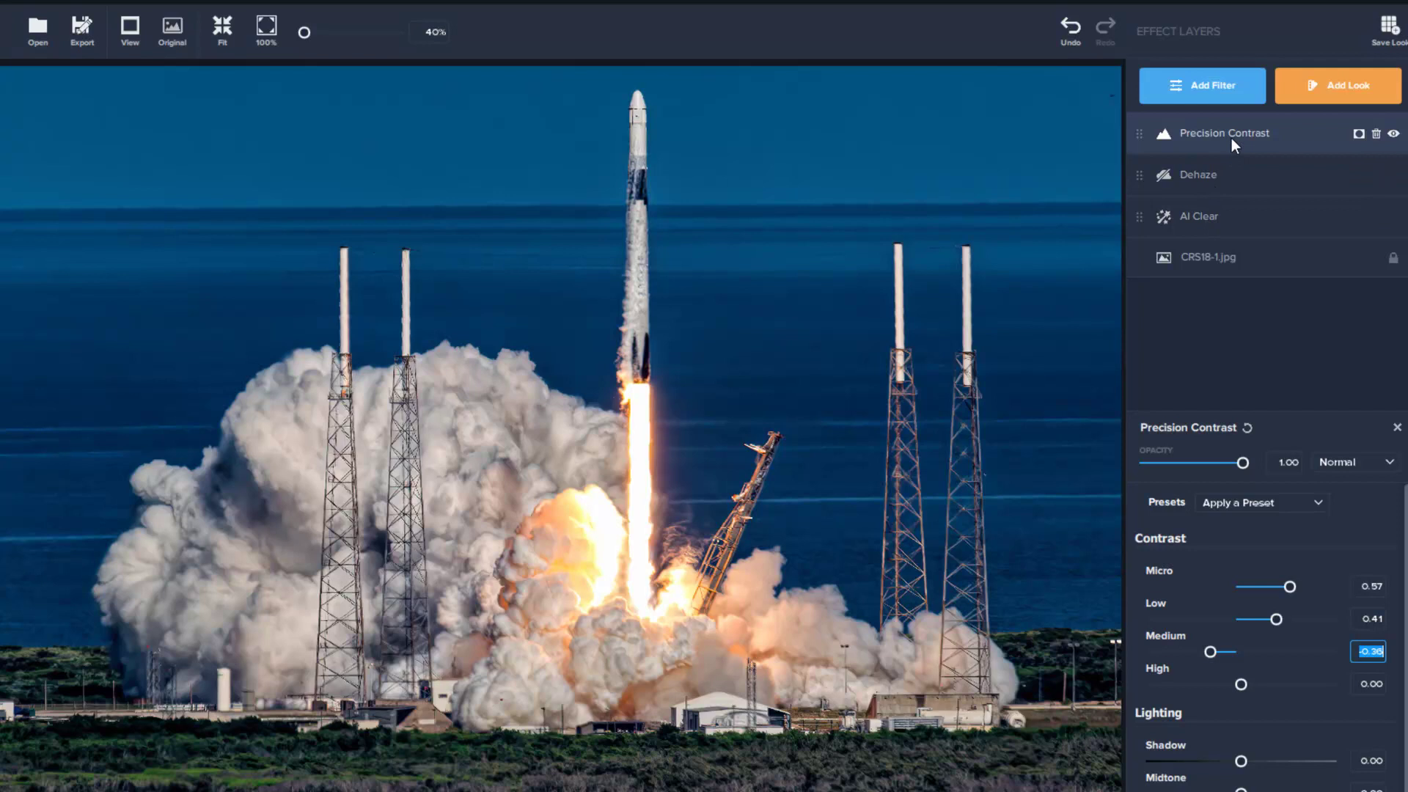
Zoom the canvas out to about 24% so the whole photo and water fit
{"action": "scroll", "coordinate": [673, 349], "scroll_direction": "down", "scroll_amount": 5}
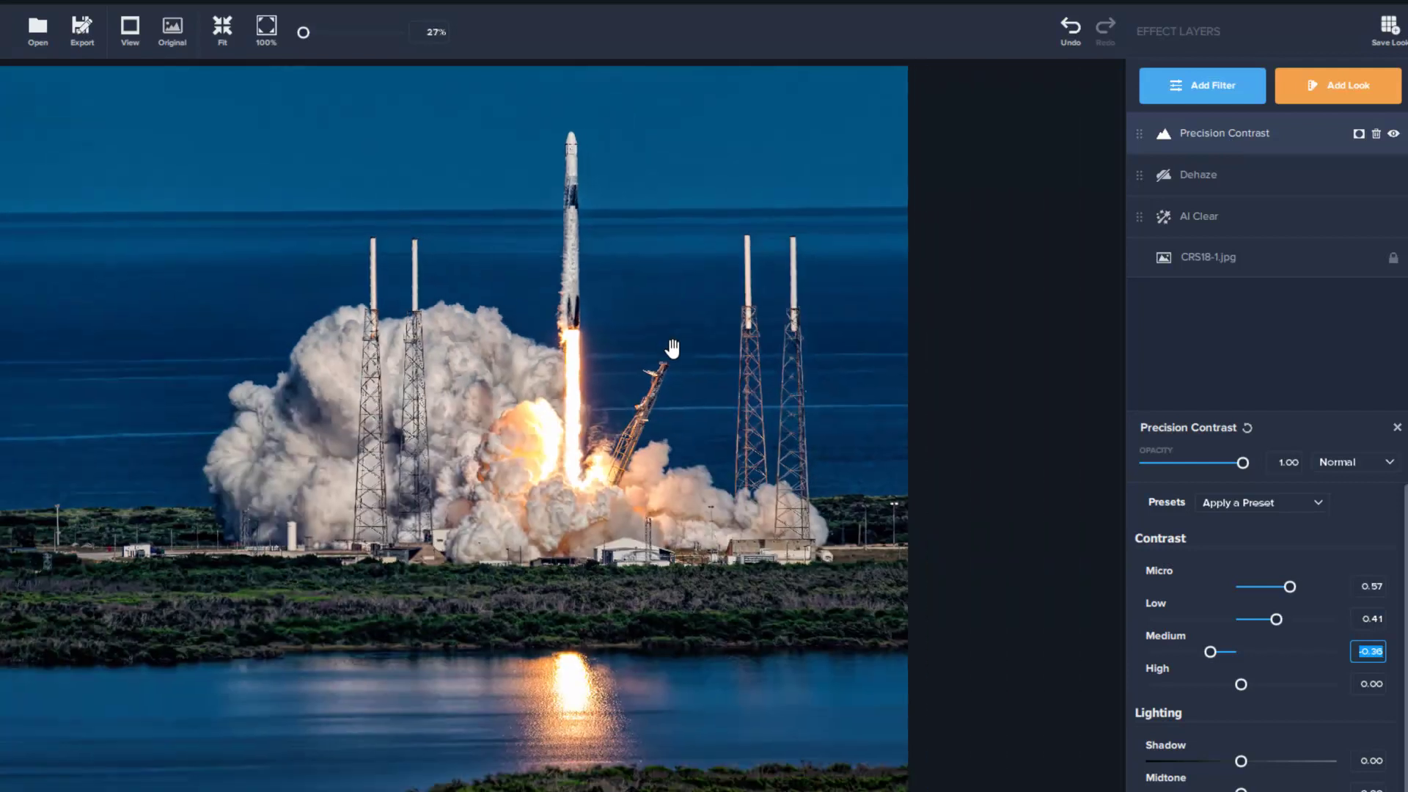
{"action": "scroll", "coordinate": [653, 350], "scroll_direction": "up", "scroll_amount": 2}
{"action": "scroll", "coordinate": [631, 349], "scroll_direction": "down", "scroll_amount": 4}
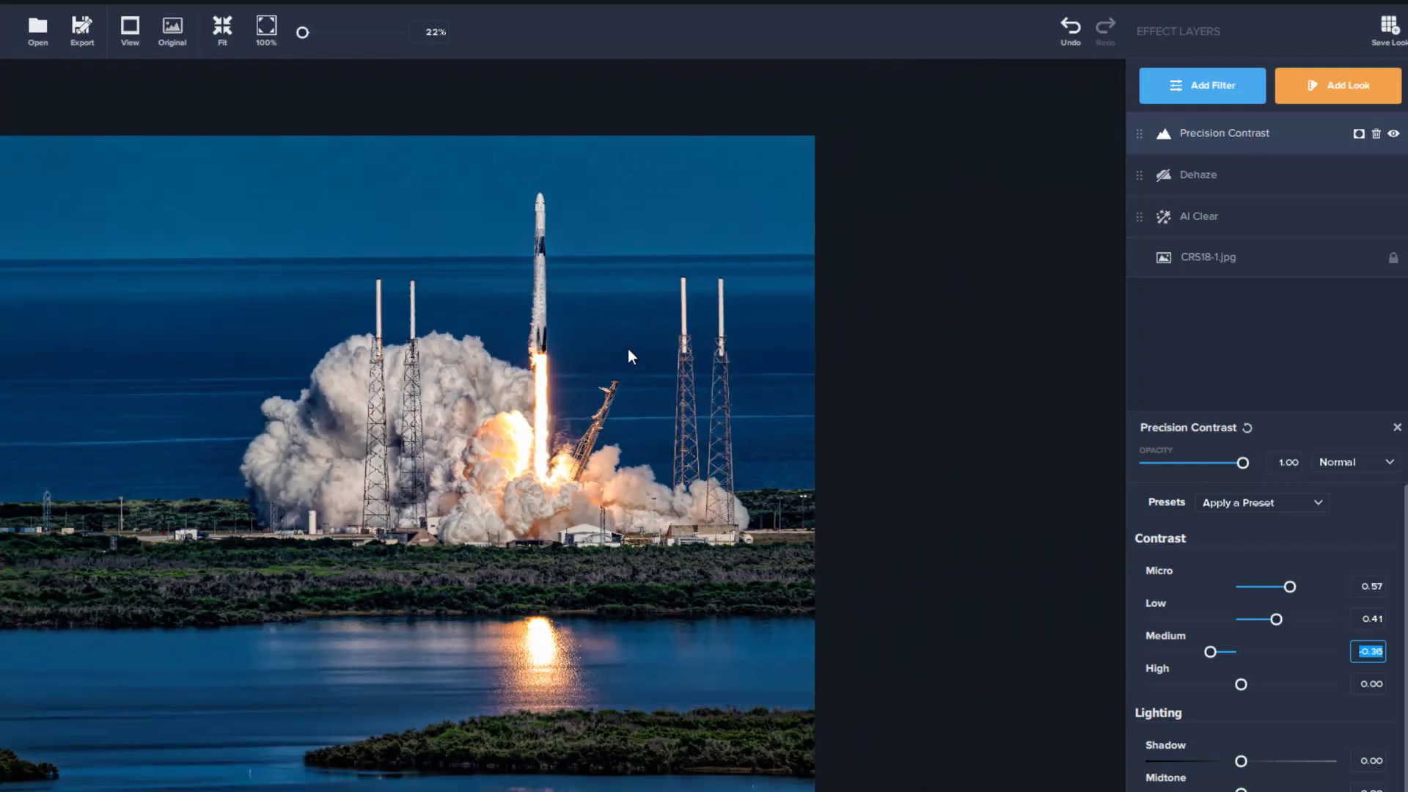
{"action": "scroll", "coordinate": [629, 355], "scroll_direction": "up", "scroll_amount": 2}
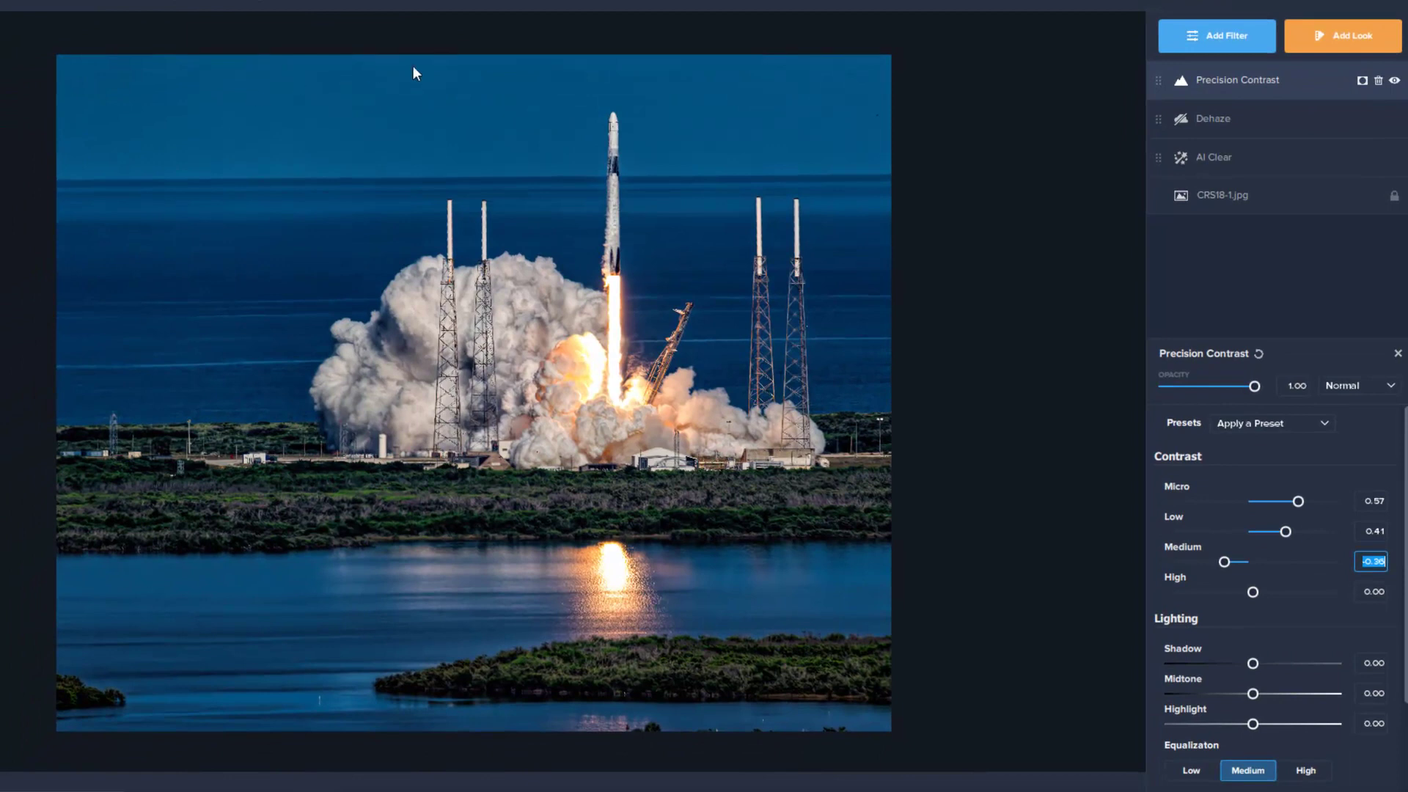
Add a Texture filter from the Stylistic filters
{"action": "left_click", "coordinate": [1265, 46]}
{"action": "scroll", "coordinate": [1361, 364], "scroll_direction": "down", "scroll_amount": 3}
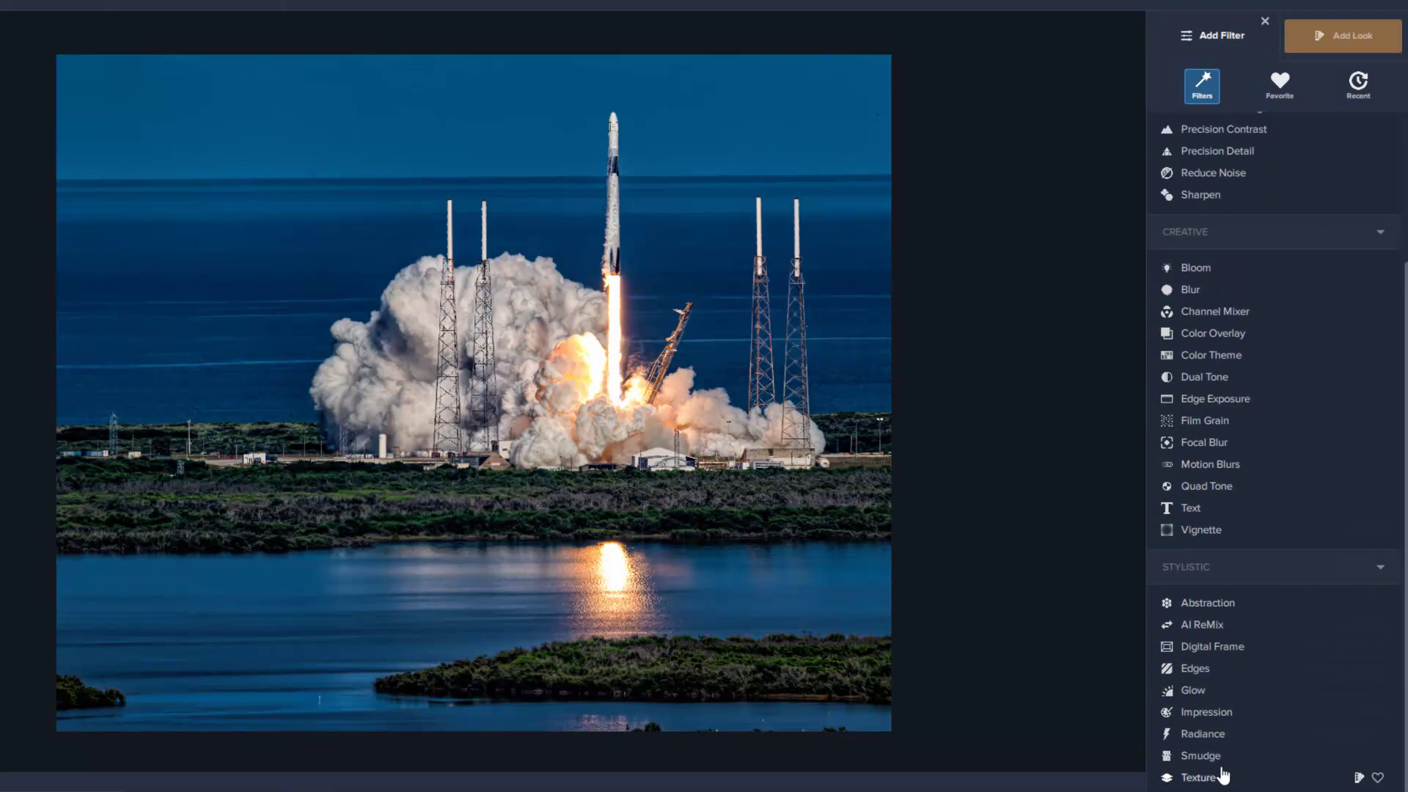
{"action": "left_click", "coordinate": [1305, 776]}
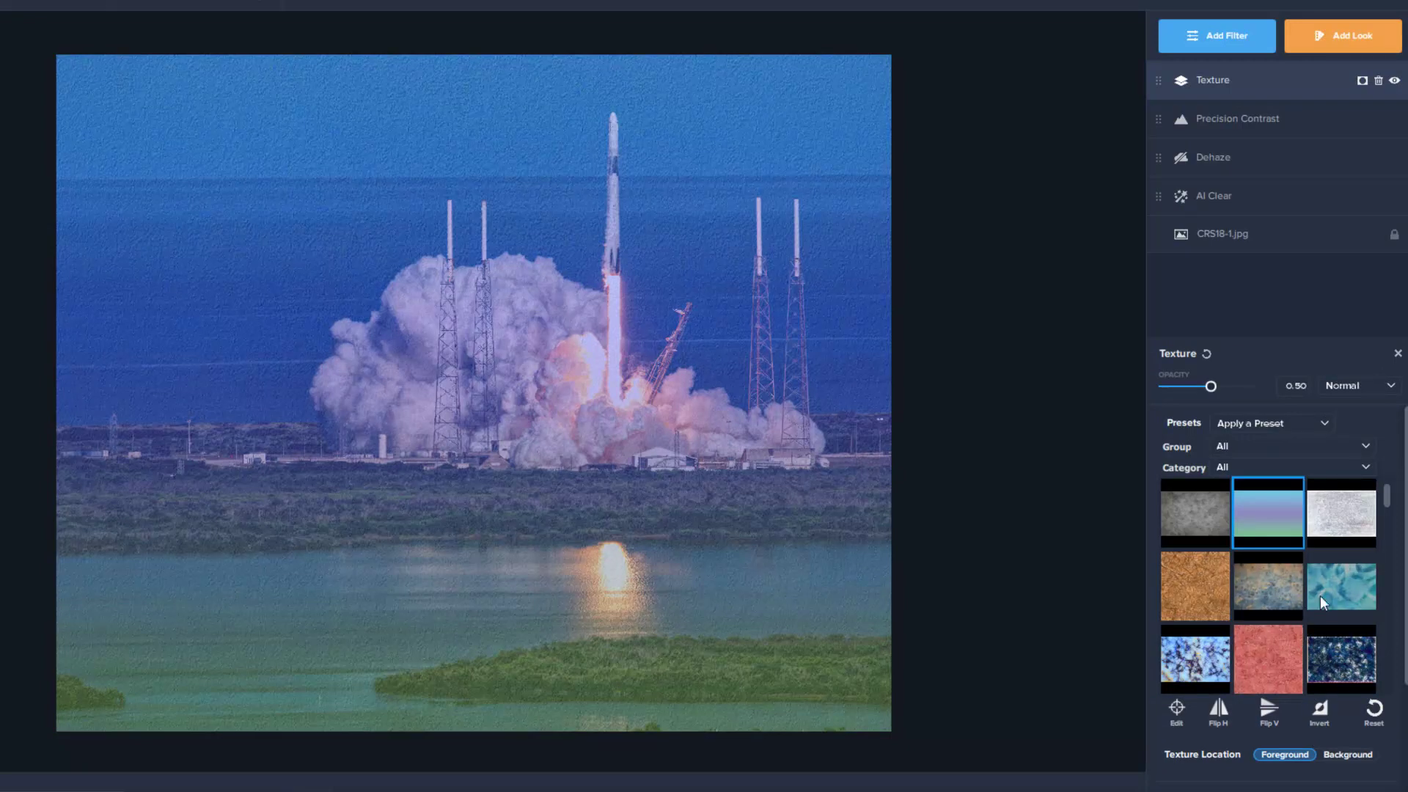
Overlay the space nebula texture preset at 0.50 opacity in Normal mode
{"action": "scroll", "coordinate": [1325, 594], "scroll_direction": "down", "scroll_amount": 3}
{"action": "scroll", "coordinate": [1322, 595], "scroll_direction": "down", "scroll_amount": 5}
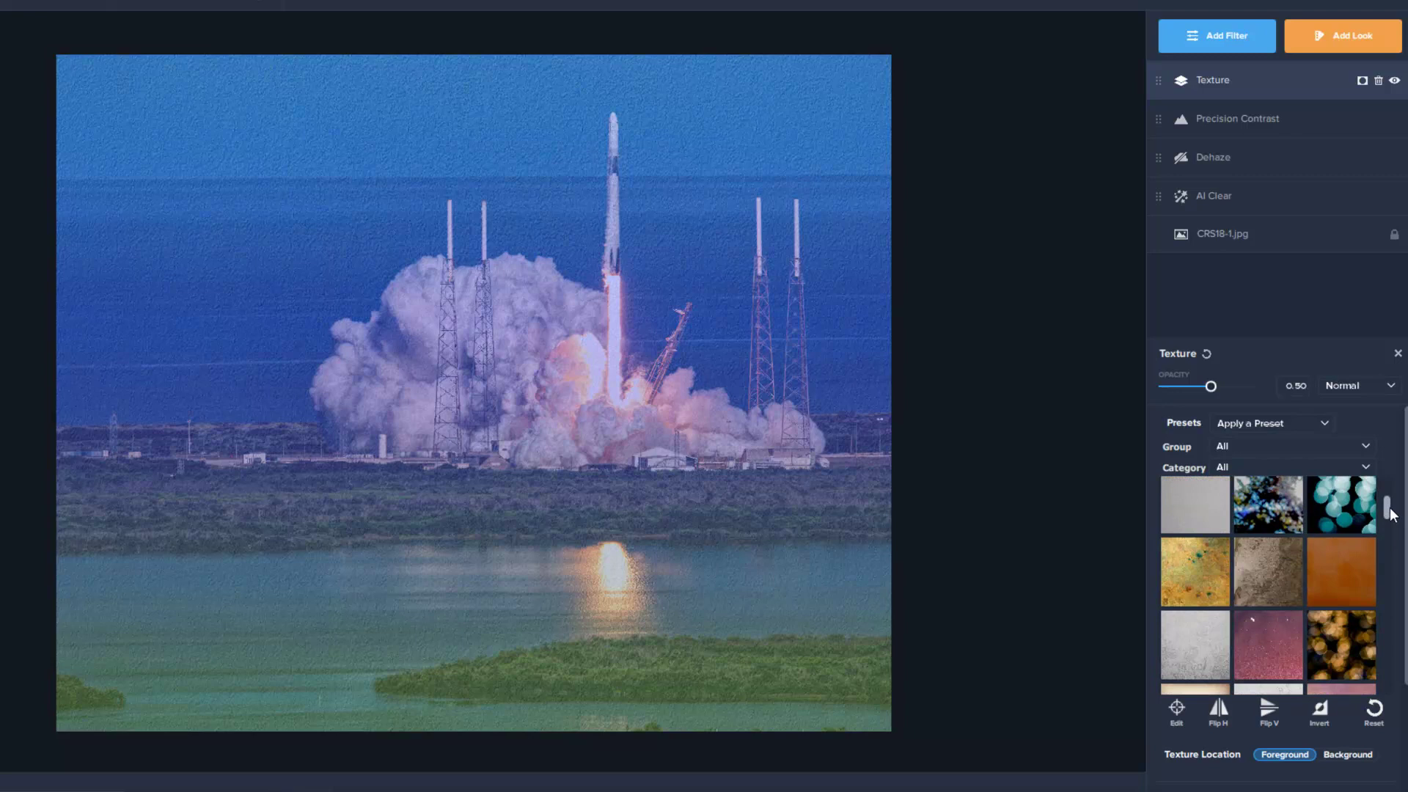
{"action": "left_click_drag", "start_coordinate": [1387, 506], "coordinate": [1388, 685]}
{"action": "left_click", "coordinate": [1344, 520]}
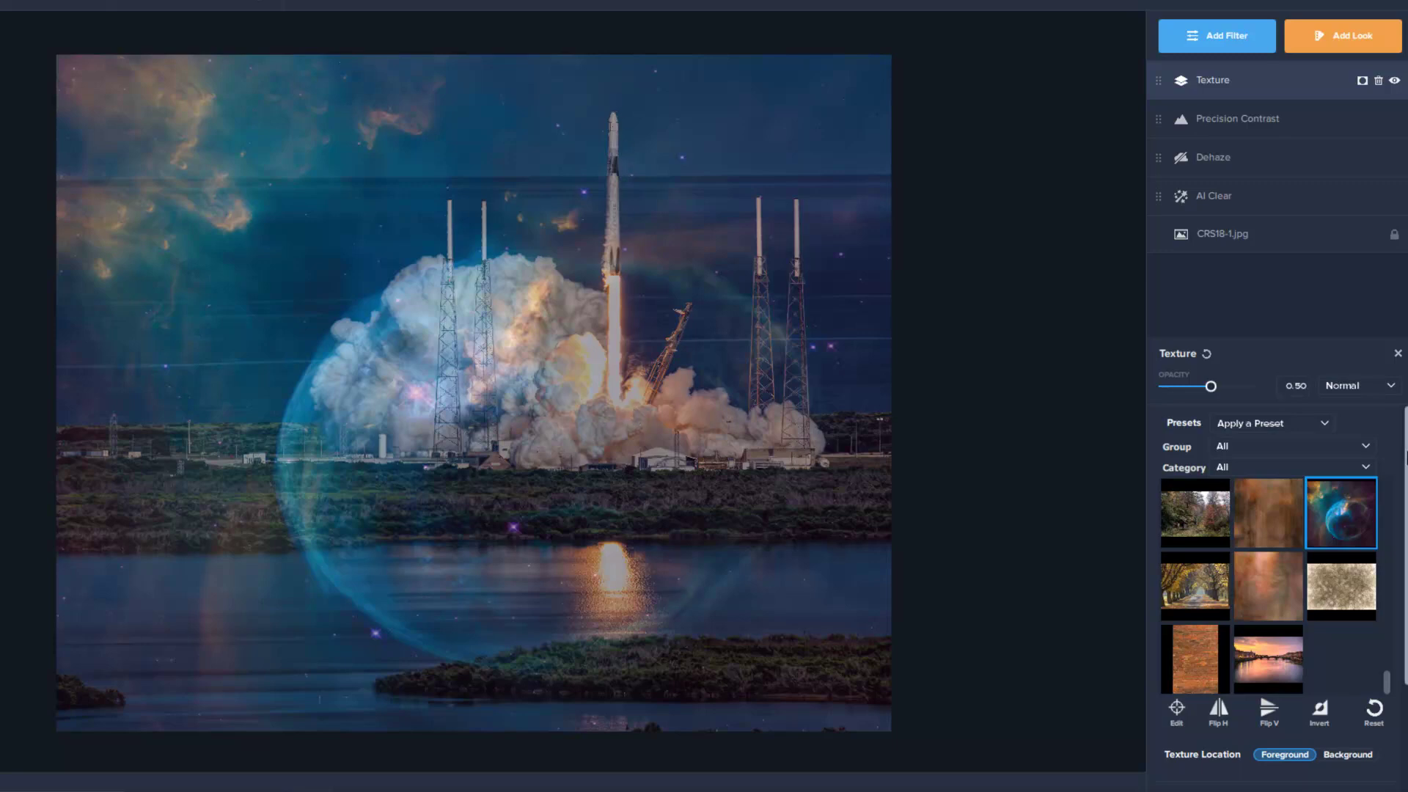
{"action": "scroll", "coordinate": [1371, 649], "scroll_direction": "down", "scroll_amount": 1}
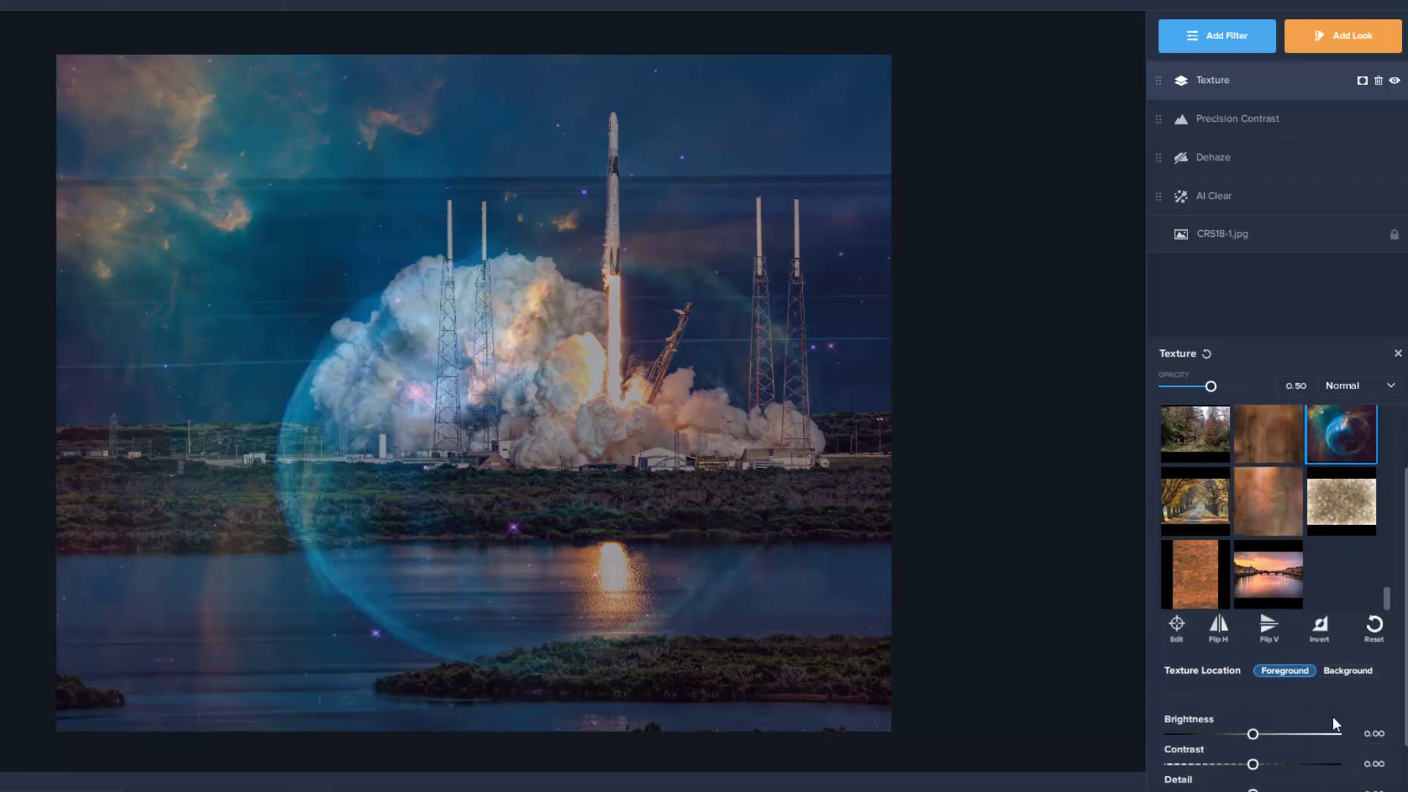
Raise the nebula texture's Saturation to 0.31 and lower its Brightness to -0.10
{"action": "scroll", "coordinate": [1332, 723], "scroll_direction": "down", "scroll_amount": 1}
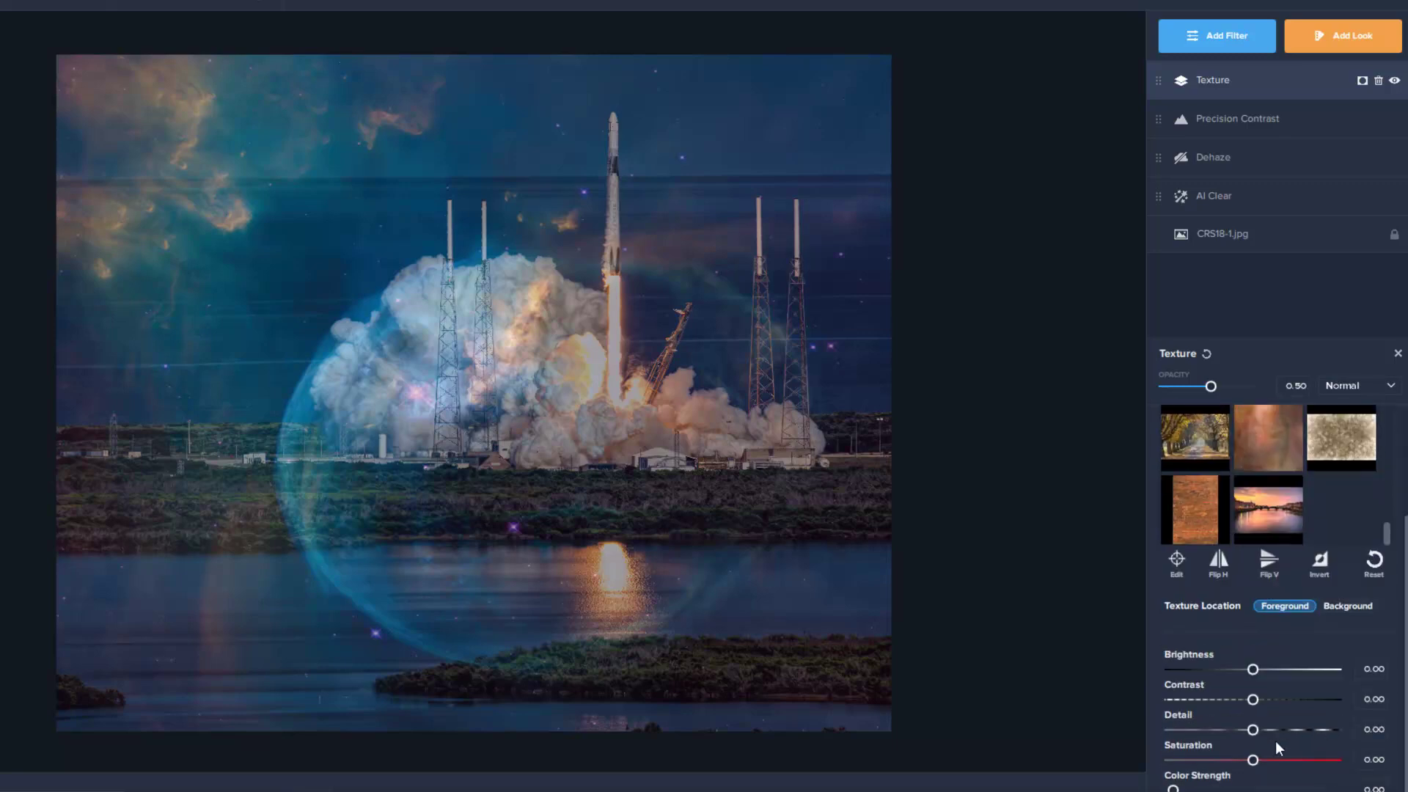
{"action": "left_click_drag", "start_coordinate": [1255, 764], "coordinate": [1279, 764]}
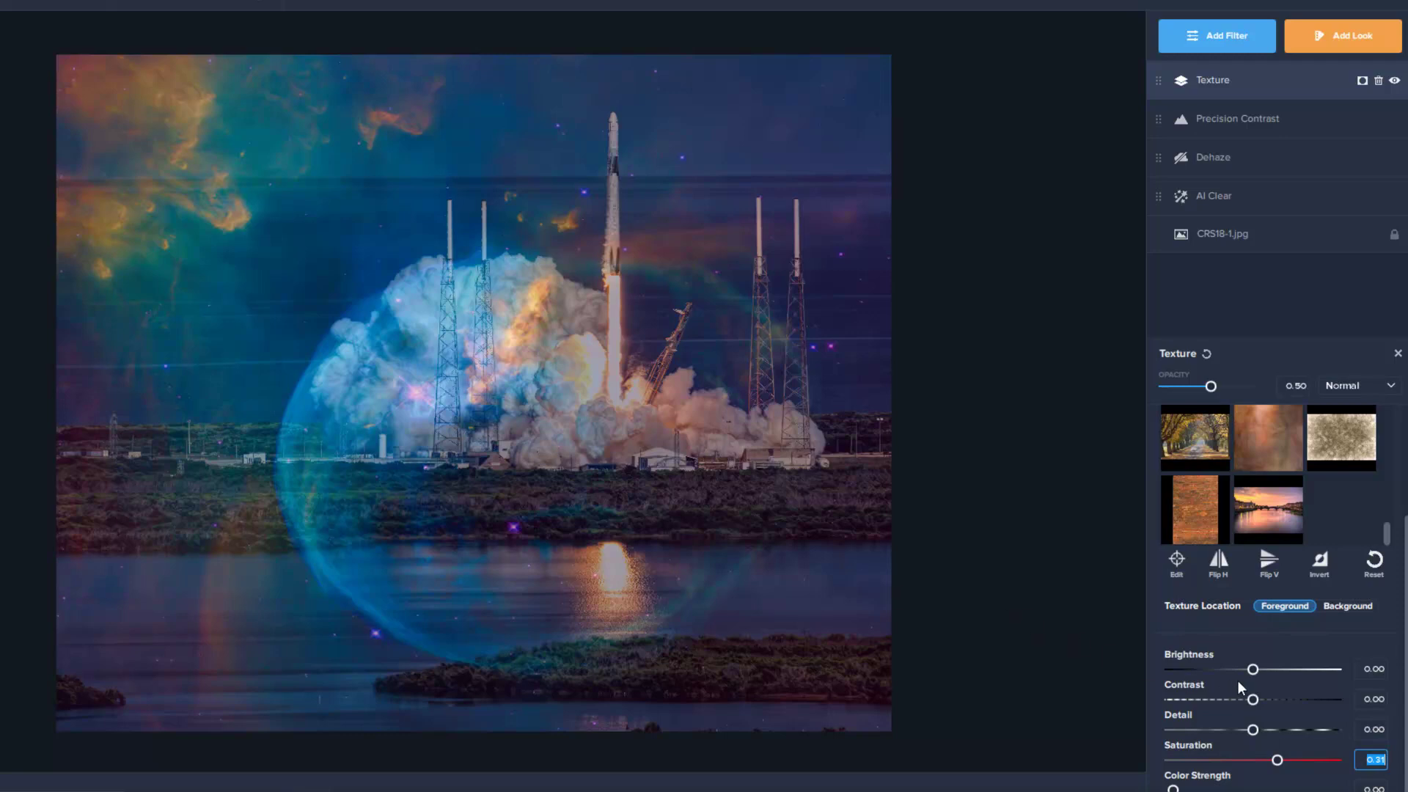
{"action": "mouse_move", "coordinate": [1253, 669]}
{"action": "left_mouse_down"}
{"action": "mouse_move", "coordinate": [1318, 669]}
{"action": "mouse_move", "coordinate": [1205, 684]}
{"action": "mouse_move", "coordinate": [1242, 679]}
{"action": "left_mouse_up"}
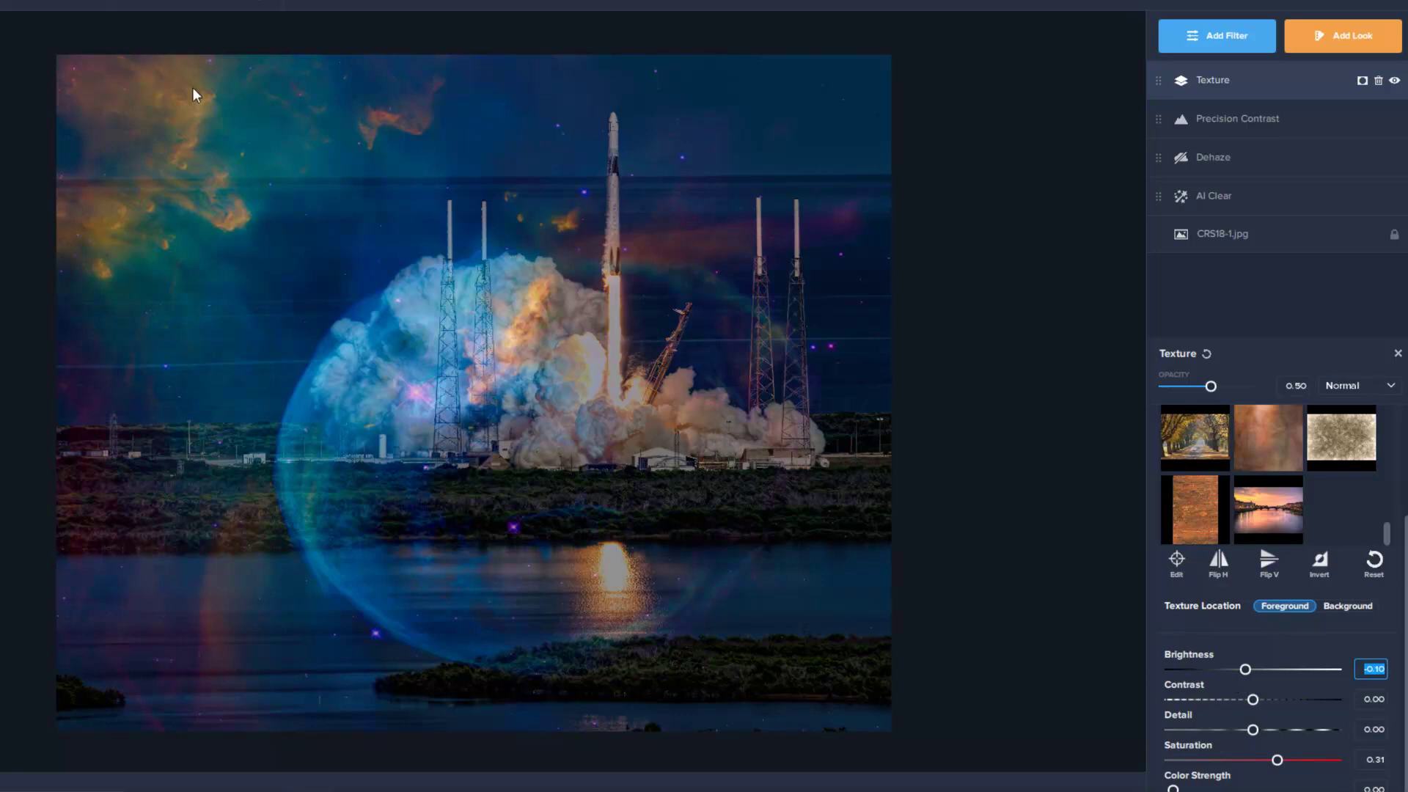
Try horizontal and vertical flips on the nebula texture, reverting both to the original orientation
{"action": "left_click", "coordinate": [1218, 561]}
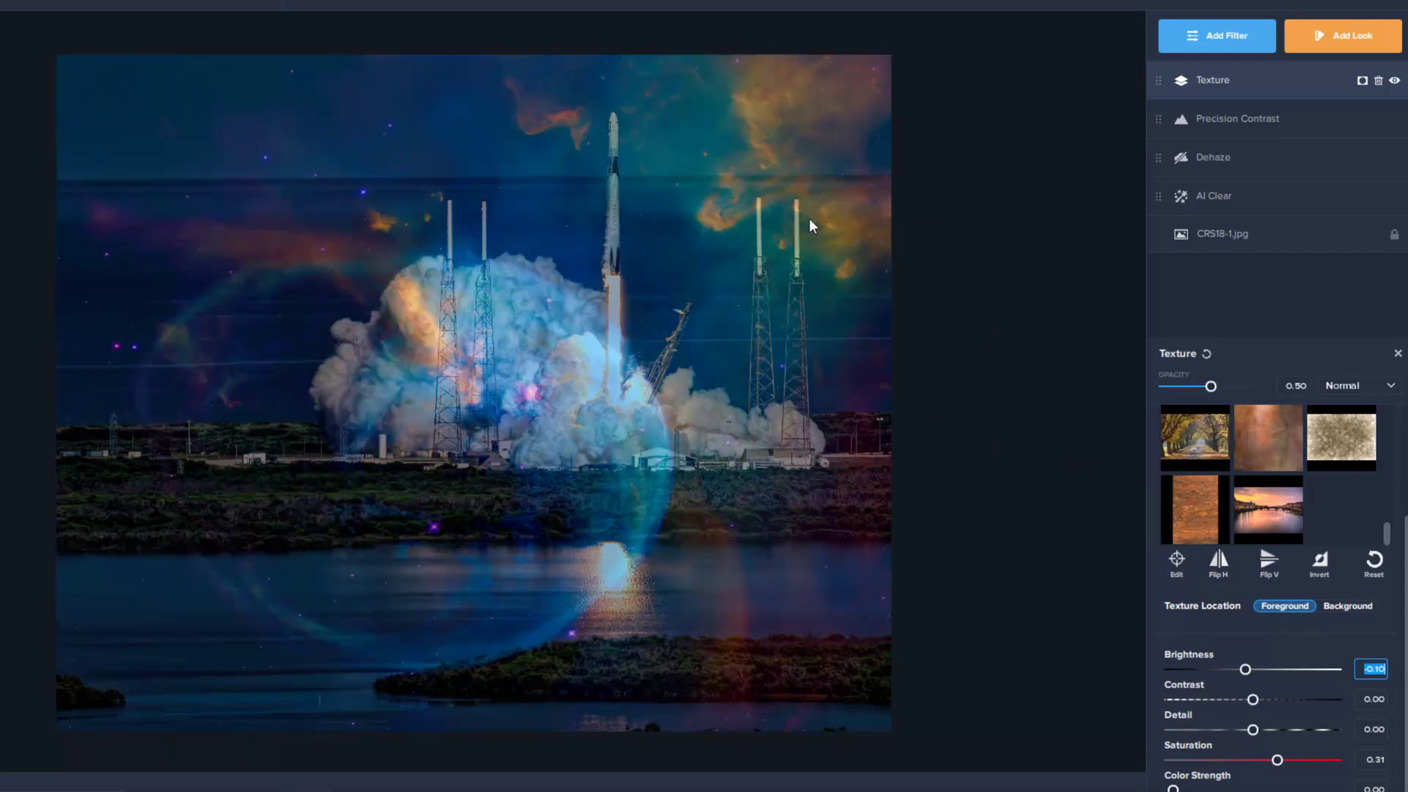
{"action": "left_click", "coordinate": [1218, 562]}
{"action": "left_click", "coordinate": [1266, 564]}
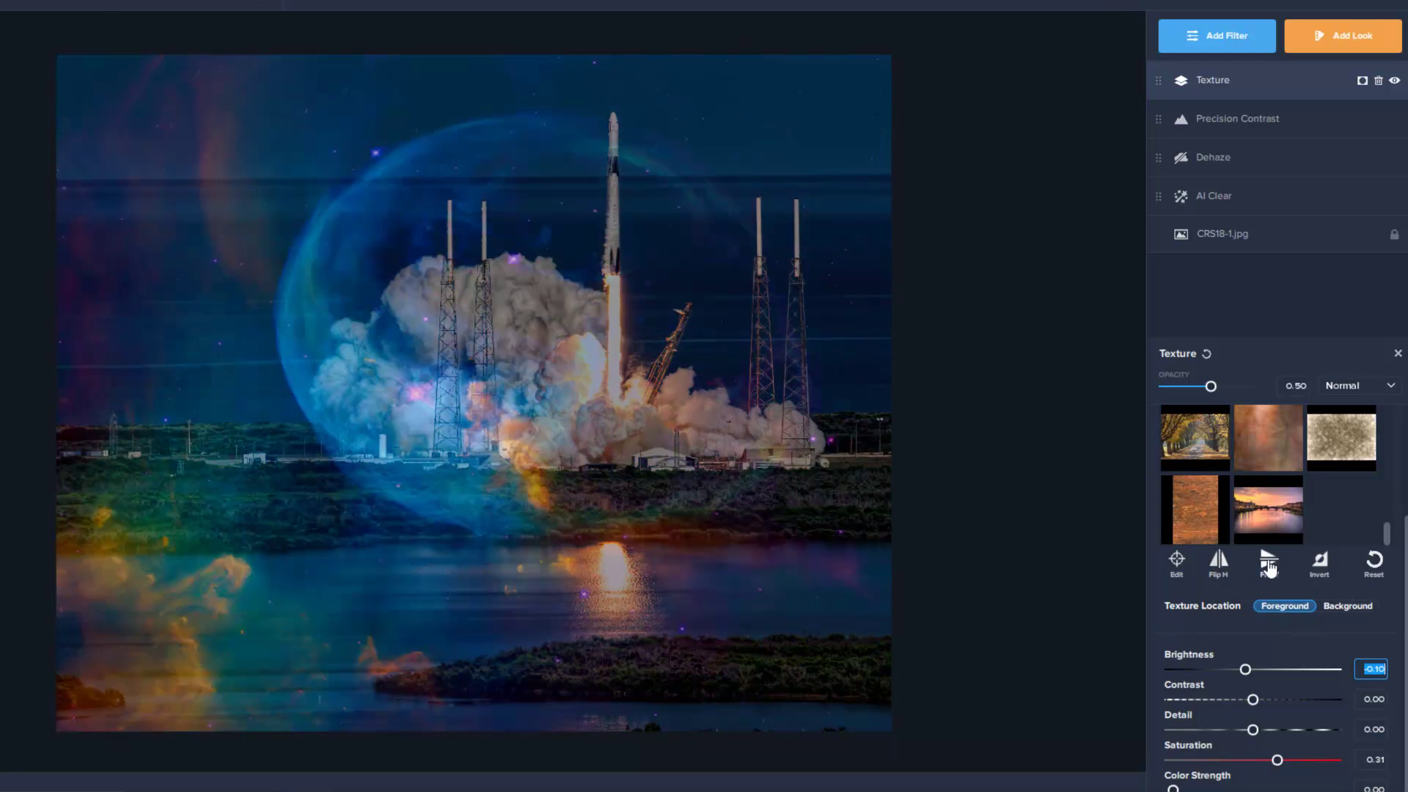
{"action": "left_click", "coordinate": [1269, 565]}
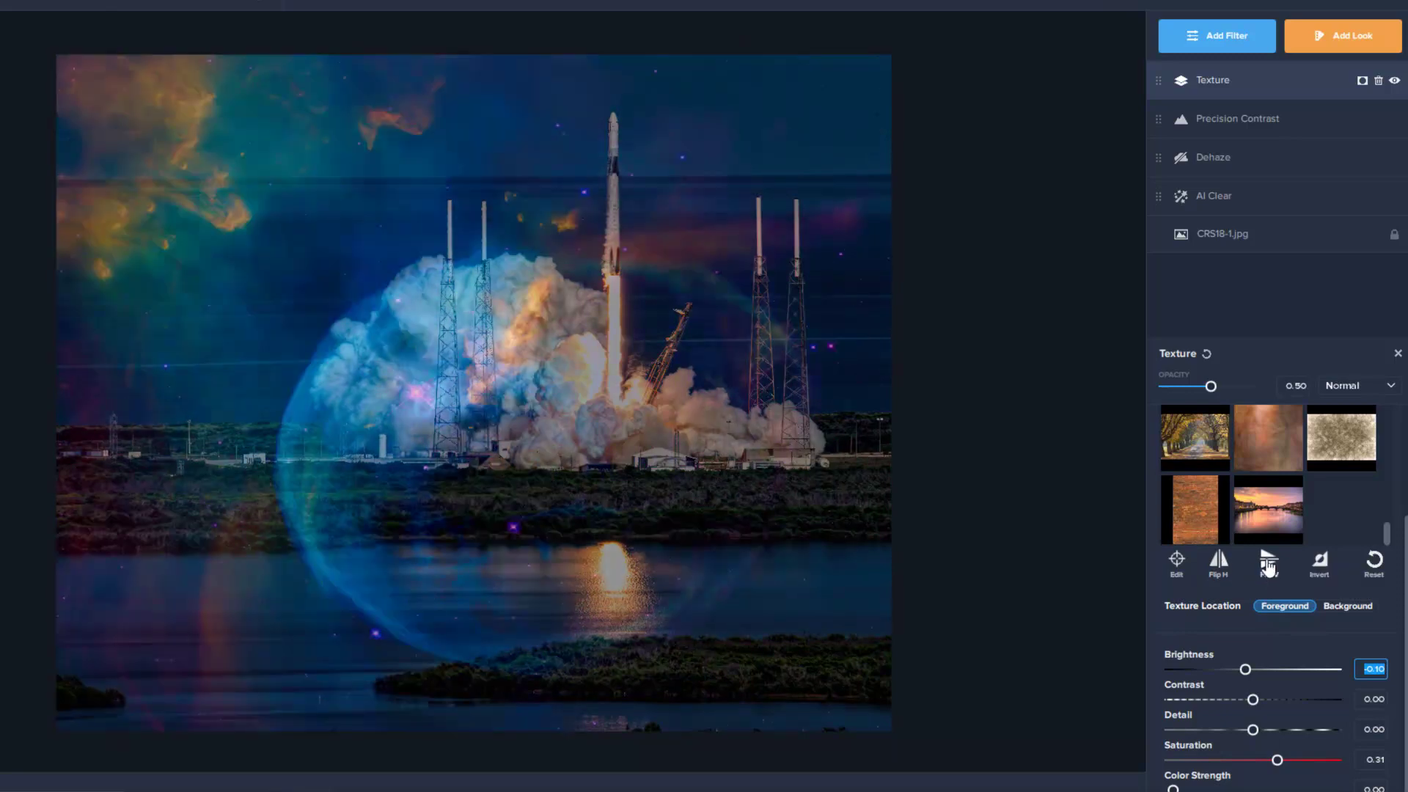
{"action": "left_click", "coordinate": [1391, 385]}
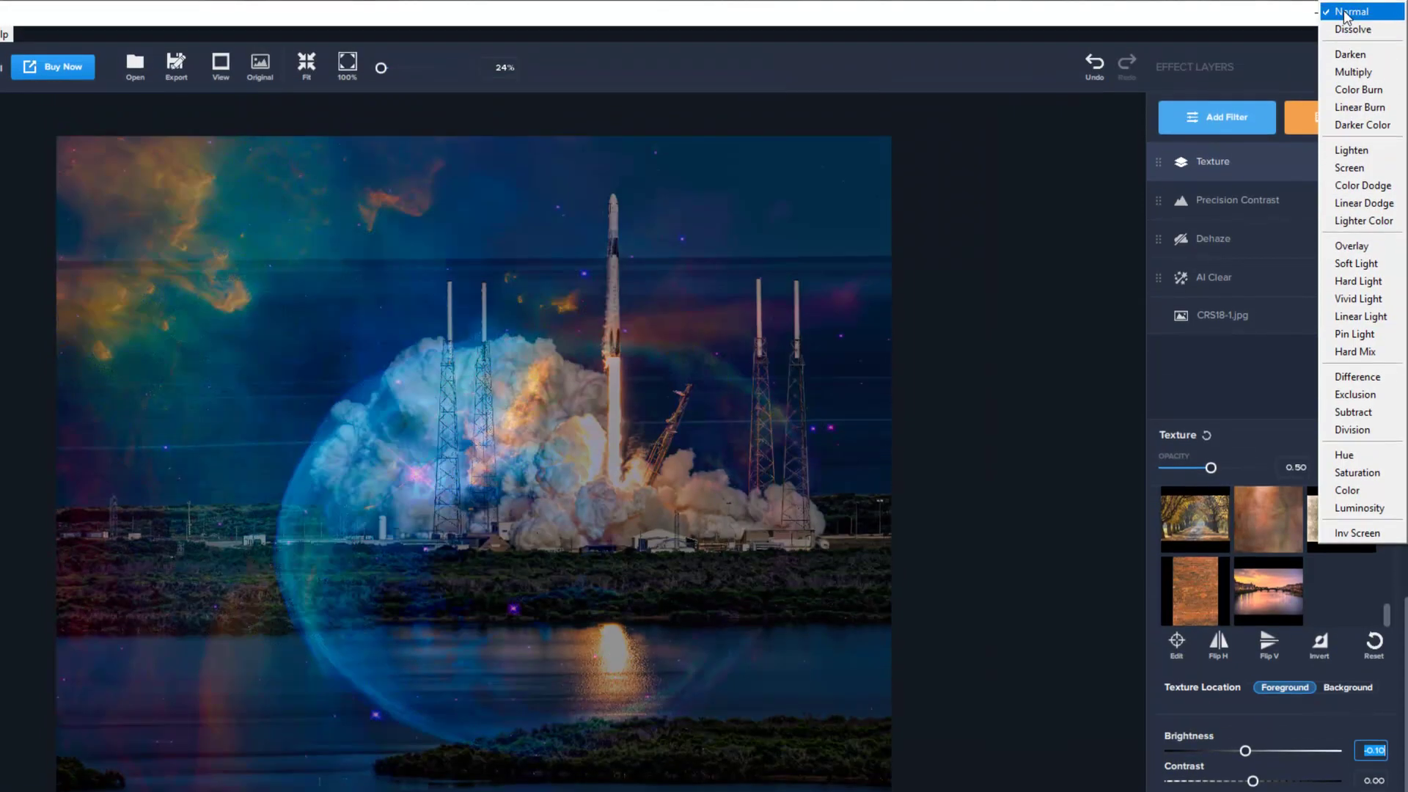
{"action": "left_click", "coordinate": [1345, 13]}
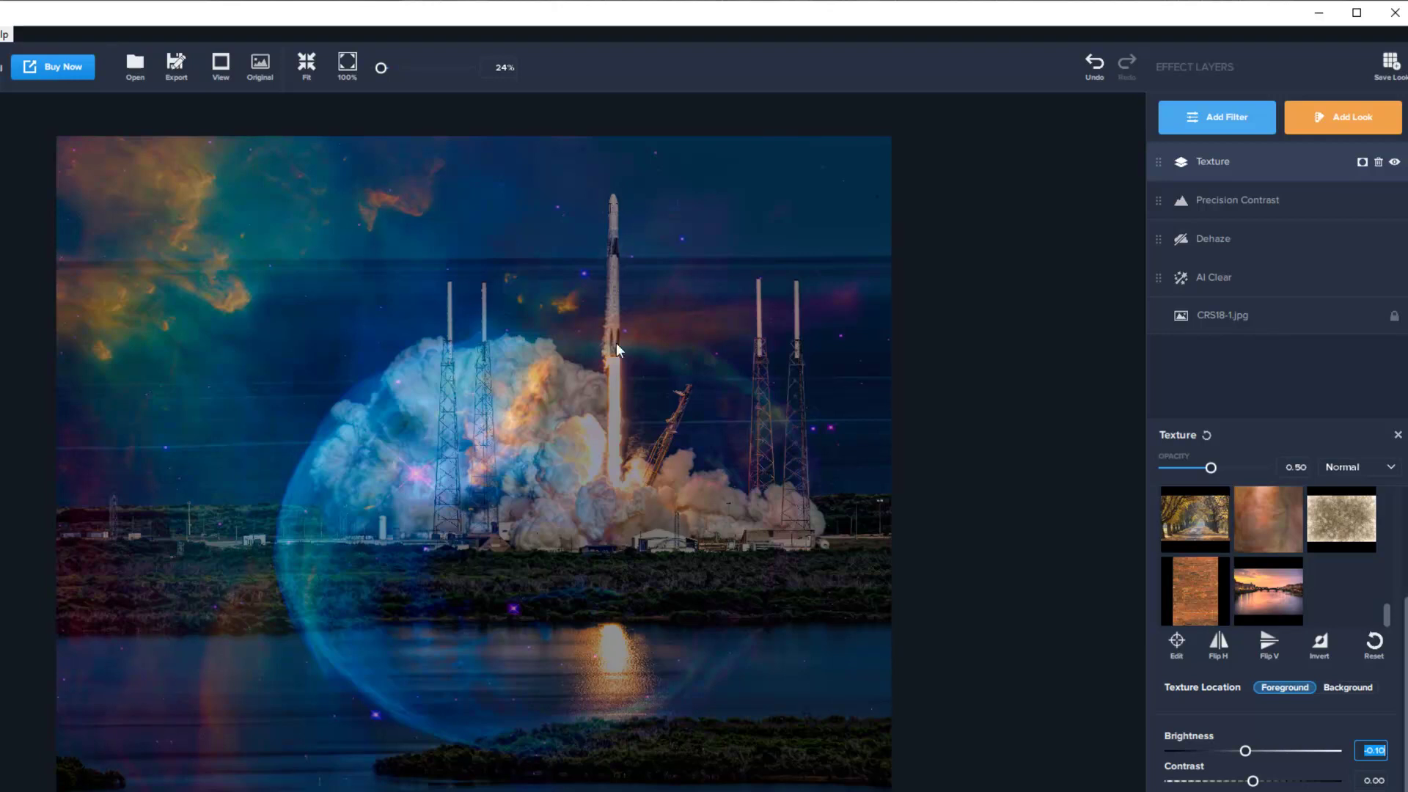
Add a mask to the Texture layer and begin a gradient mask on it
{"action": "left_click", "coordinate": [1362, 162]}
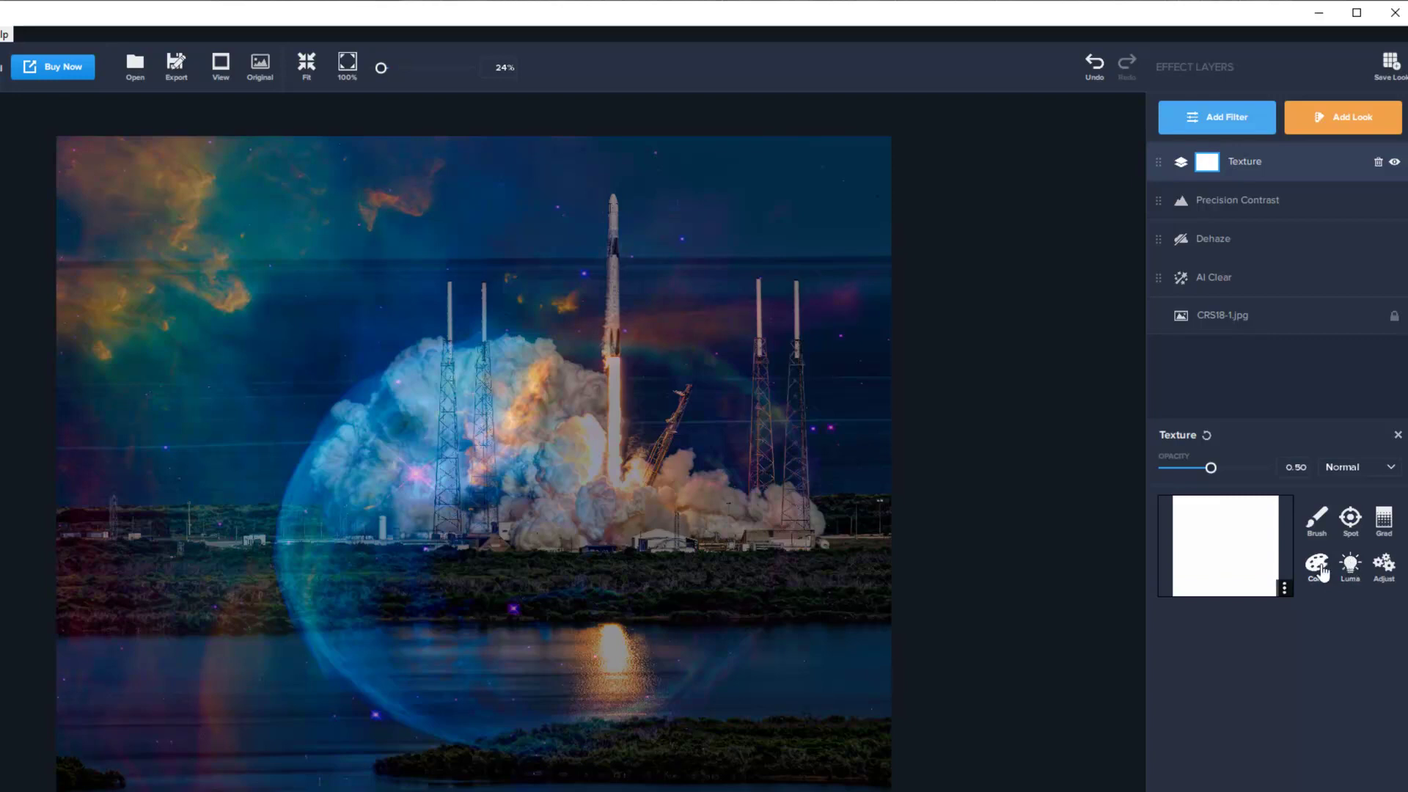
{"action": "left_click", "coordinate": [1384, 538]}
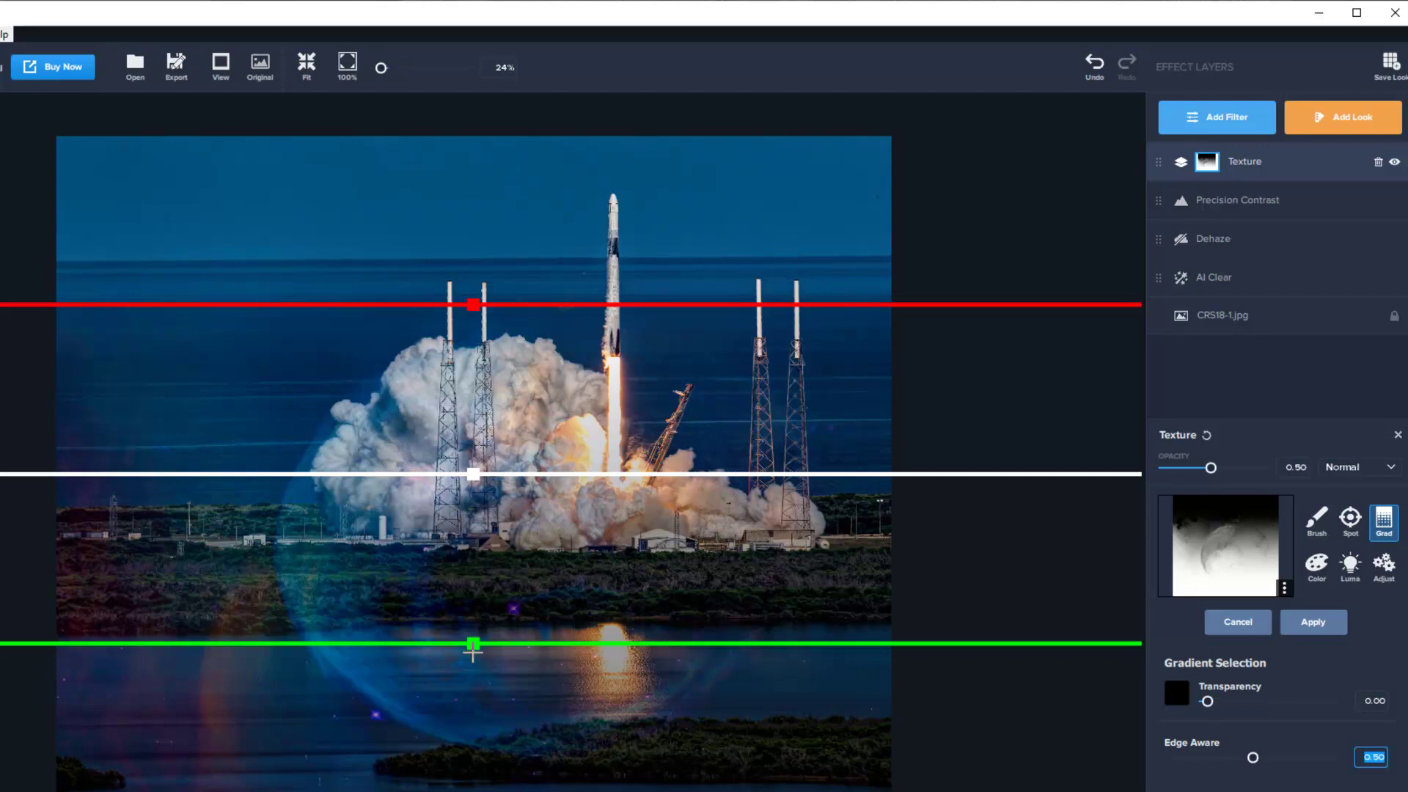
Rotate the texture's gradient mask diagonally, shift its centre toward the rocket and tighten the fade
{"action": "left_click_drag", "start_coordinate": [473, 650], "coordinate": [336, 248]}
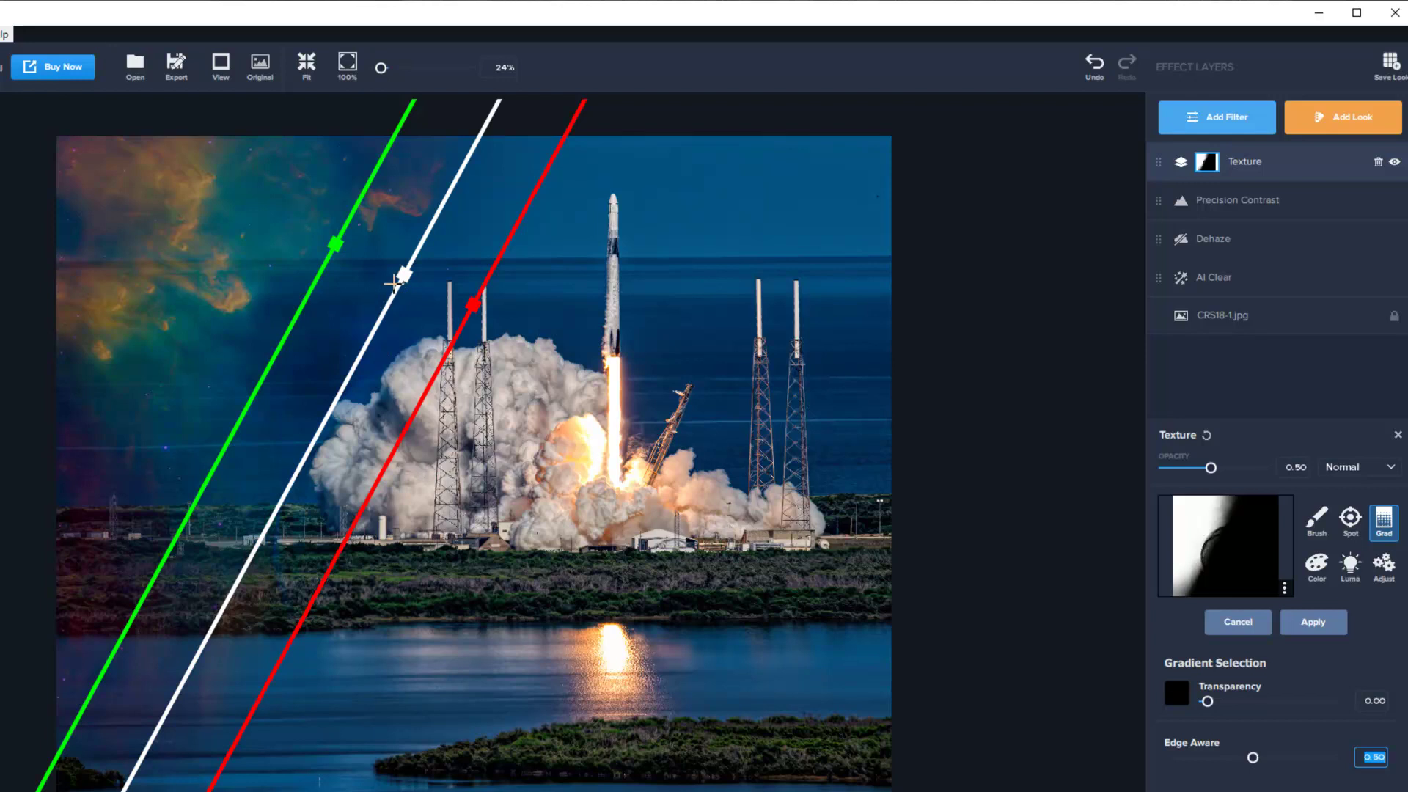
{"action": "left_click_drag", "start_coordinate": [396, 280], "coordinate": [465, 394]}
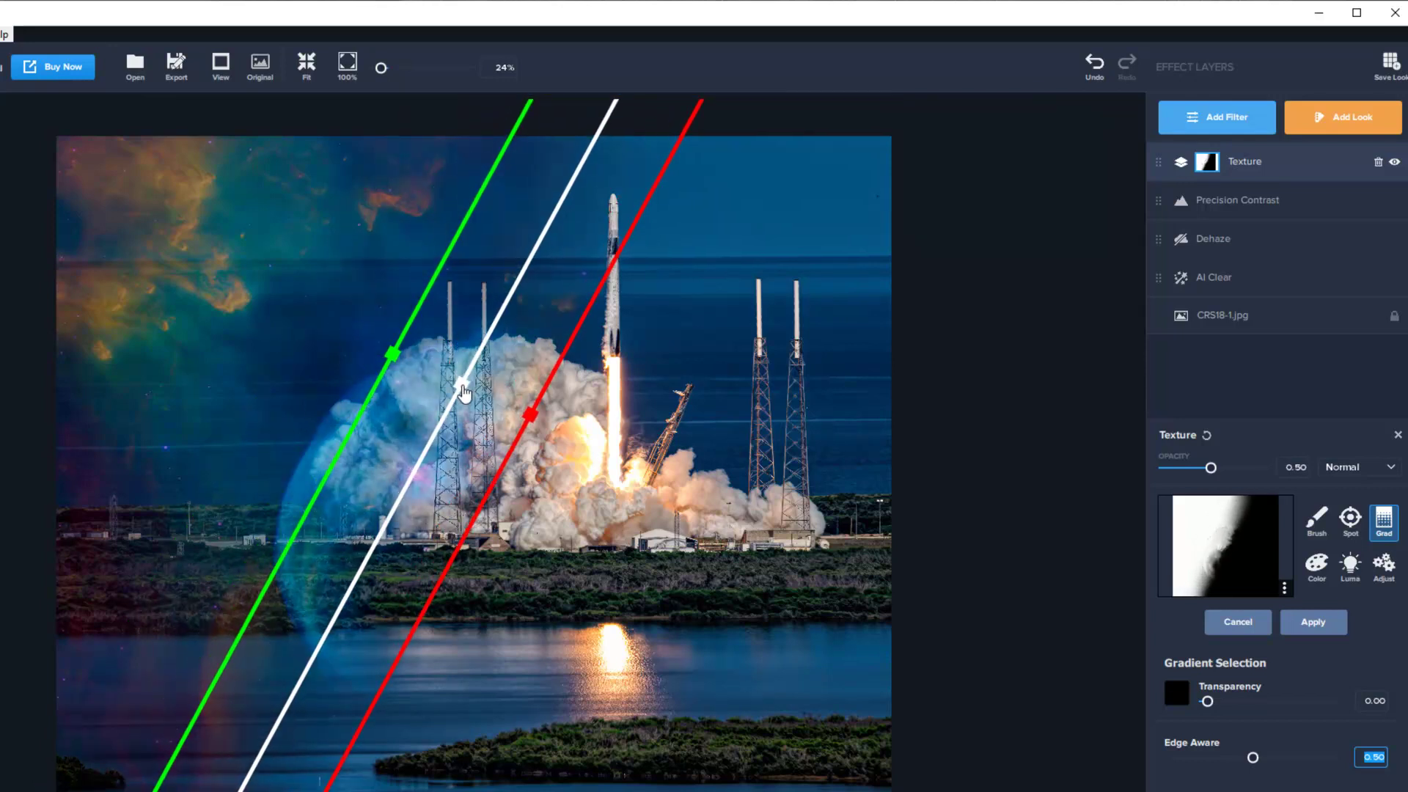
{"action": "left_click_drag", "start_coordinate": [529, 416], "coordinate": [503, 410]}
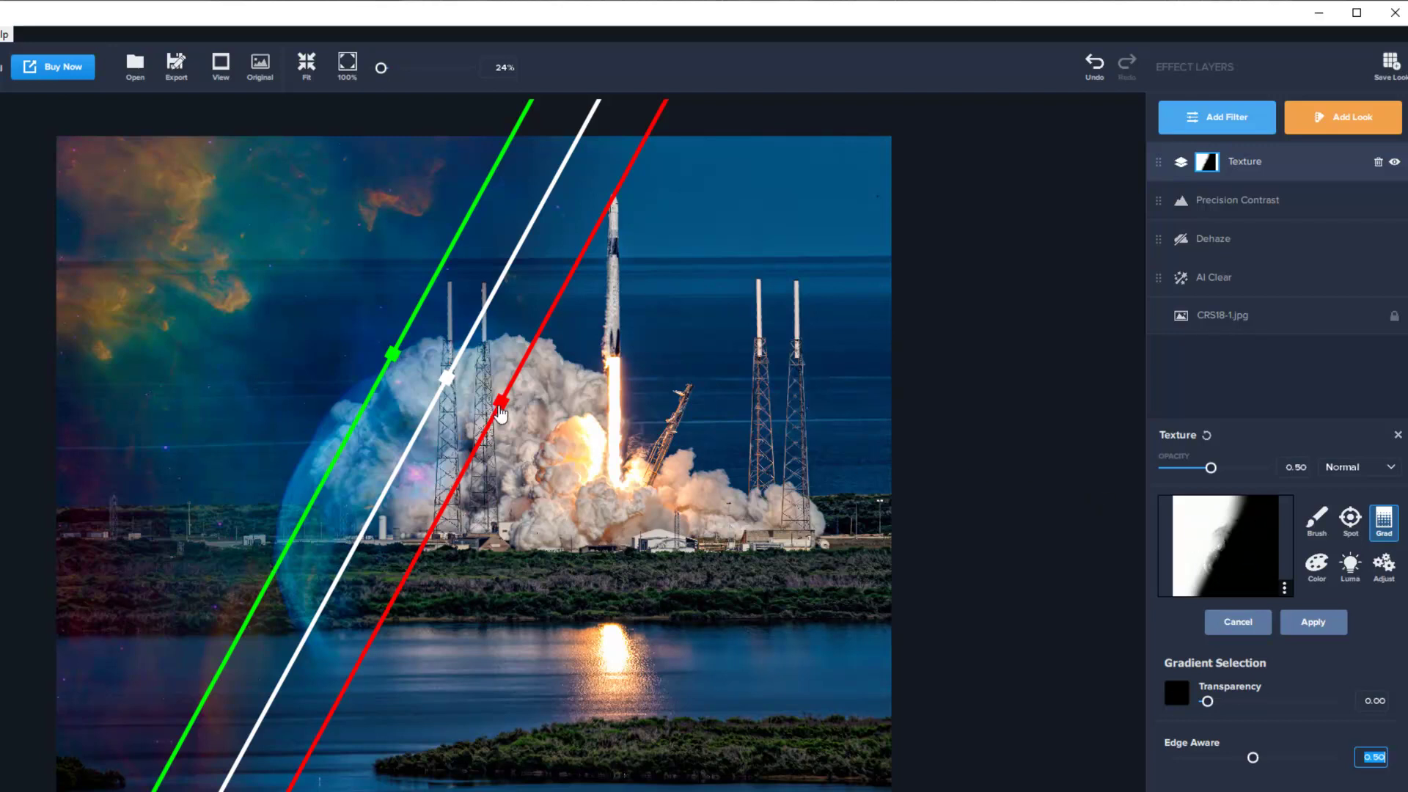
{"action": "mouse_move", "coordinate": [500, 413]}
{"action": "left_mouse_down"}
{"action": "mouse_move", "coordinate": [528, 415]}
{"action": "mouse_move", "coordinate": [503, 408]}
{"action": "left_mouse_up"}
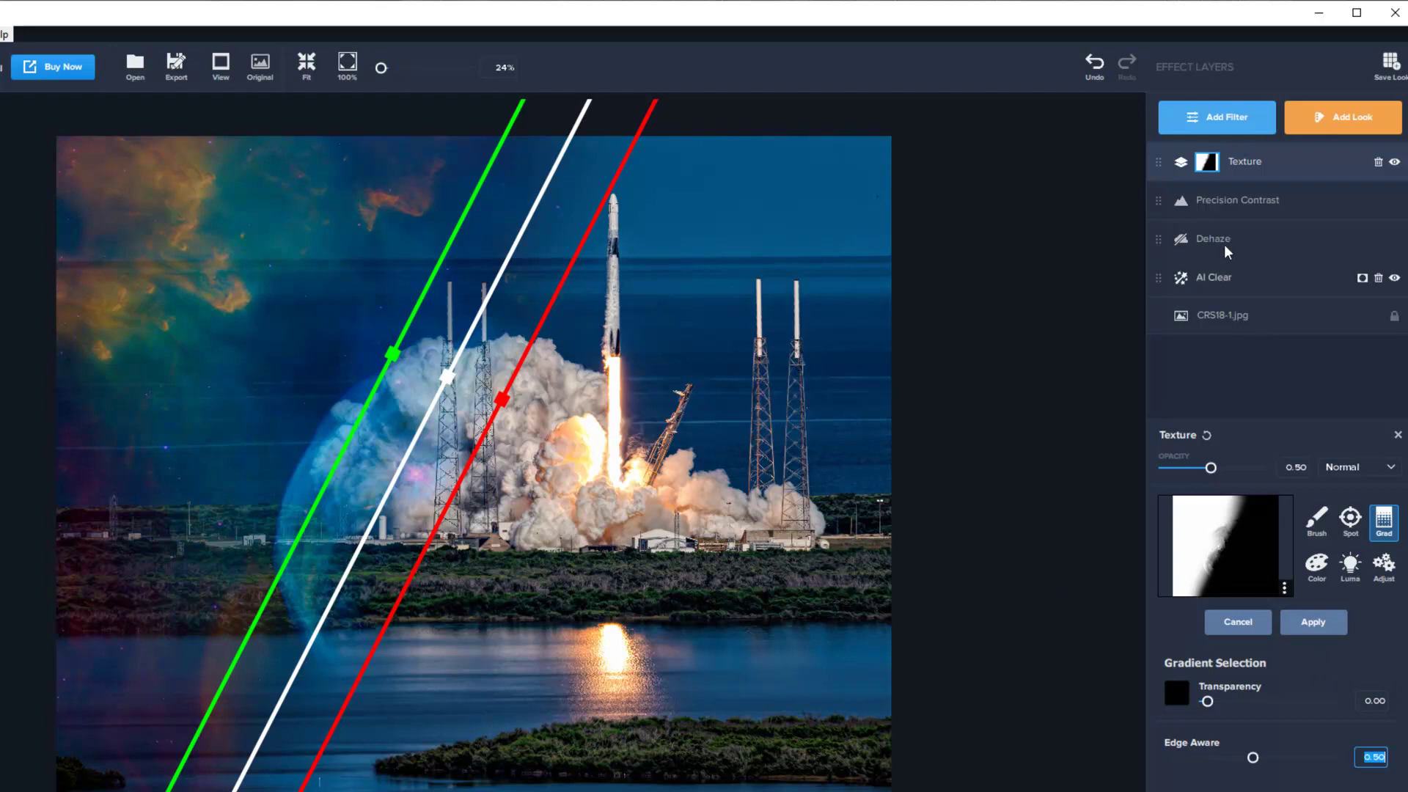
Commit the diagonal gradient mask, check the Texture mask, and return to the Texture settings
{"action": "left_click", "coordinate": [1269, 199]}
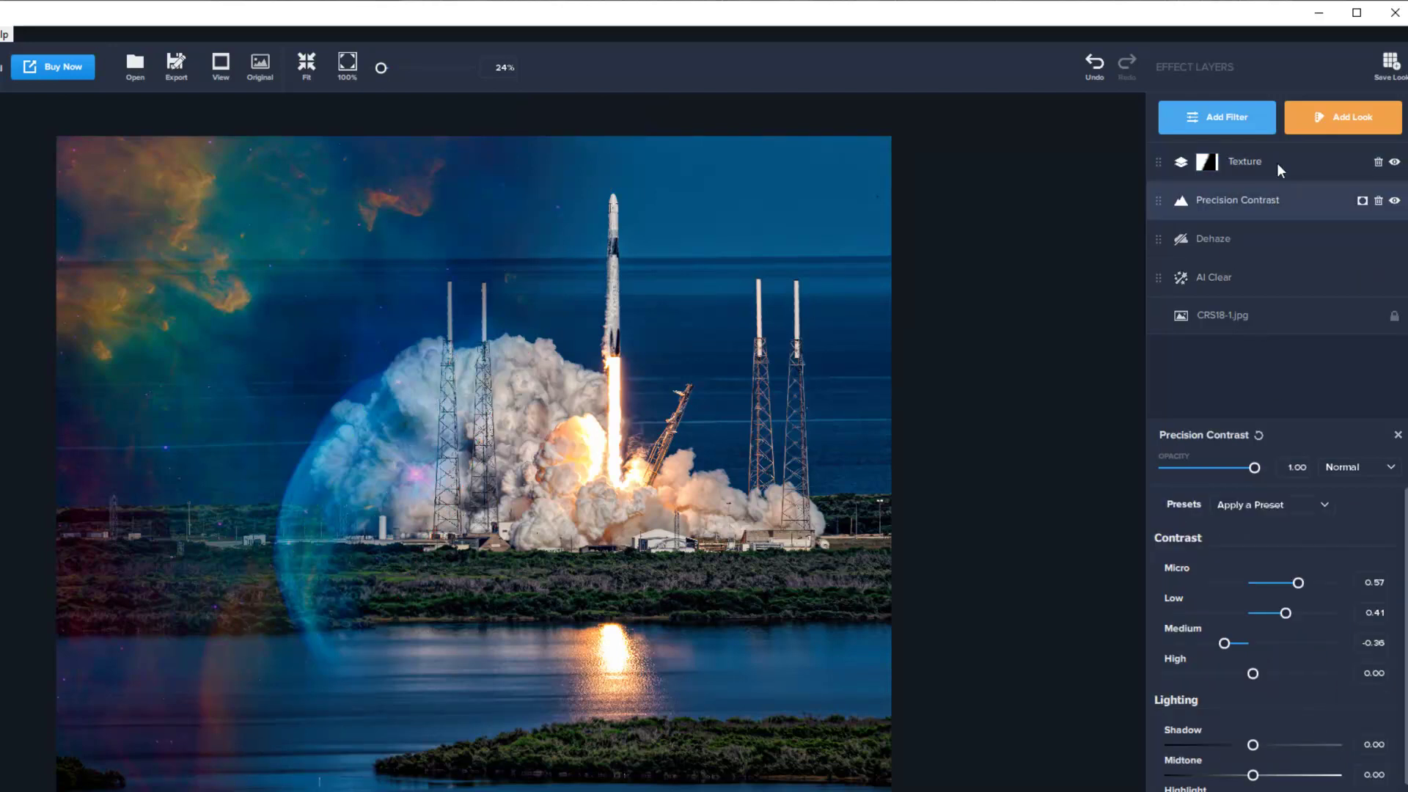
{"action": "left_click", "coordinate": [1266, 162]}
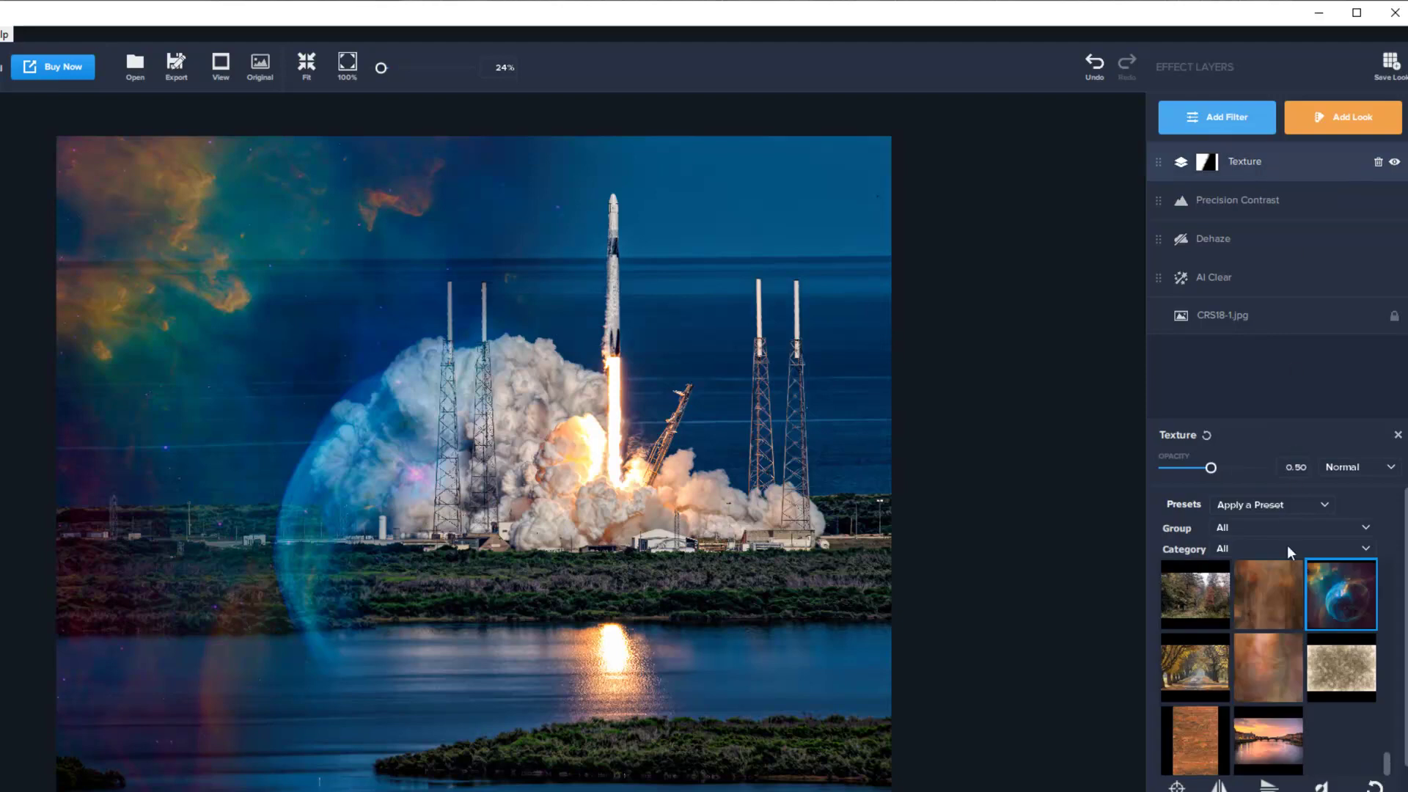
{"action": "left_click", "coordinate": [1207, 163]}
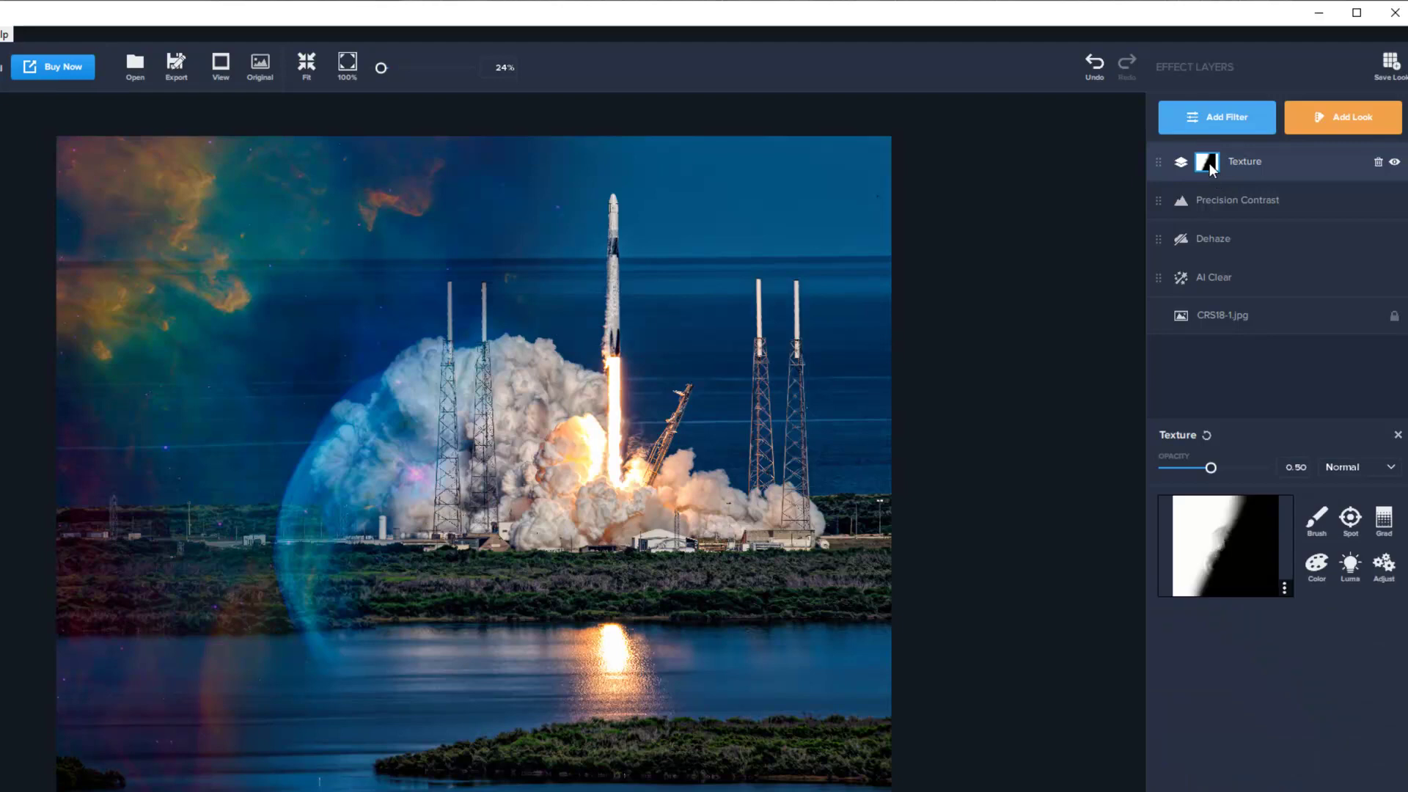
{"action": "left_click", "coordinate": [1243, 163]}
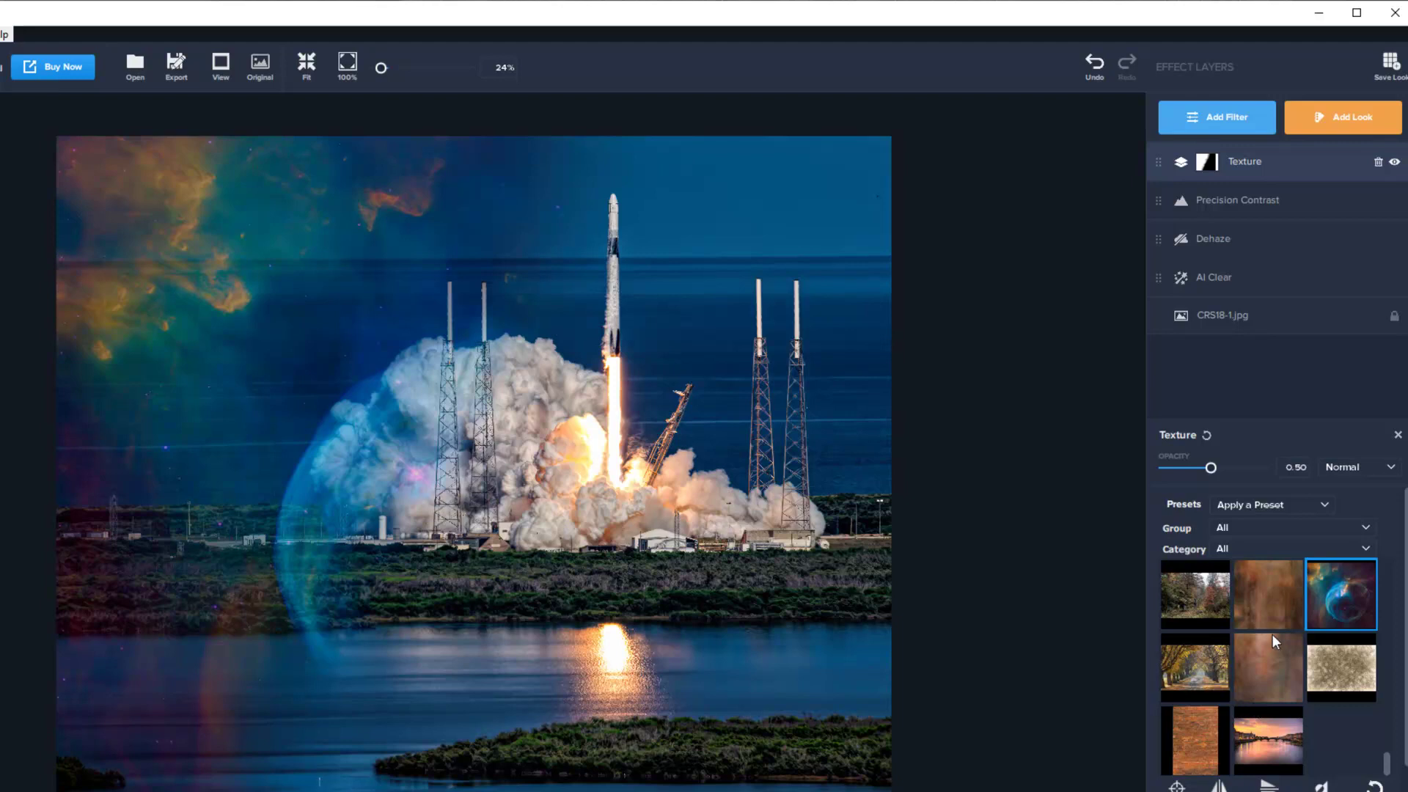
{"action": "scroll", "coordinate": [1331, 729], "scroll_direction": "down", "scroll_amount": 5}
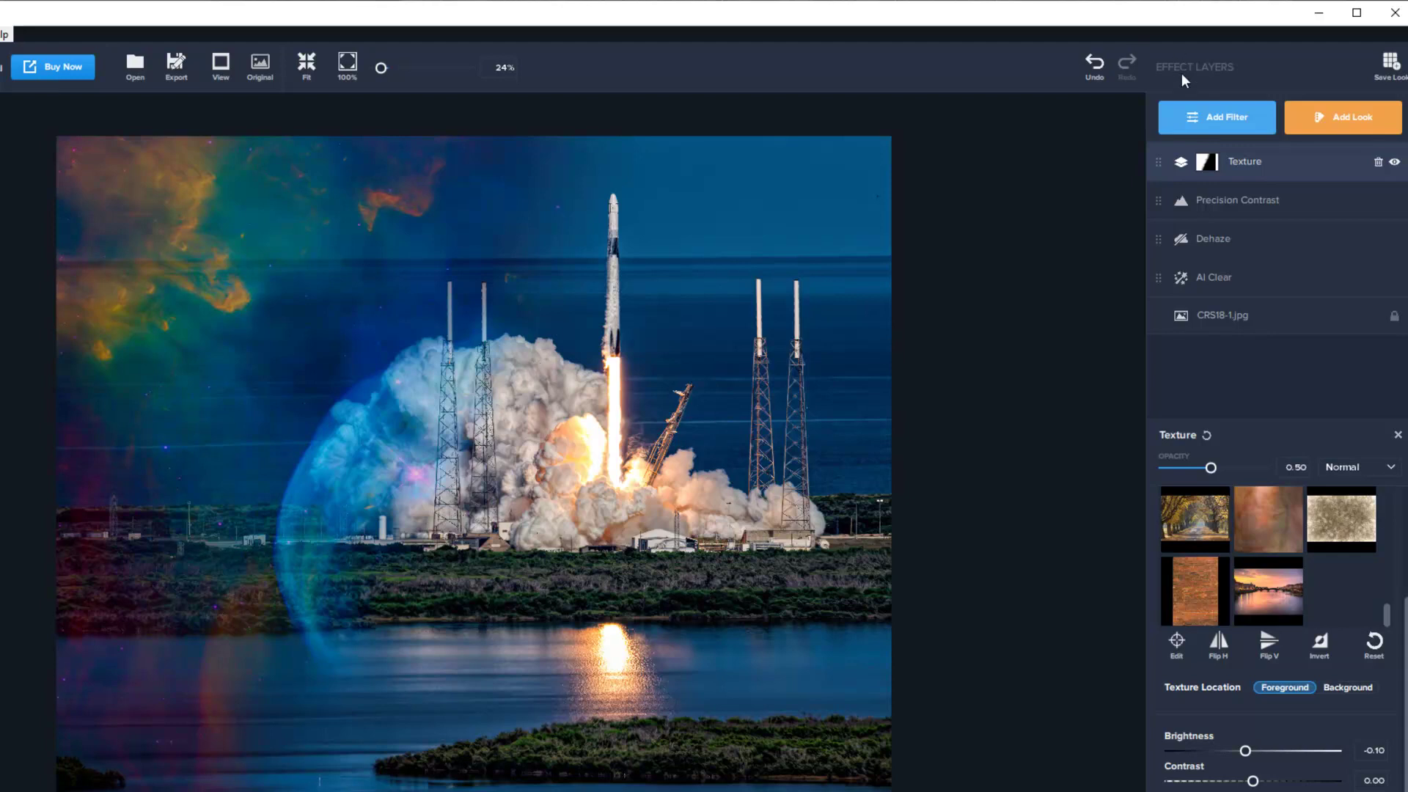
Add the Abstraction stylistic filter to the top of the stack
{"action": "left_click", "coordinate": [1222, 119]}
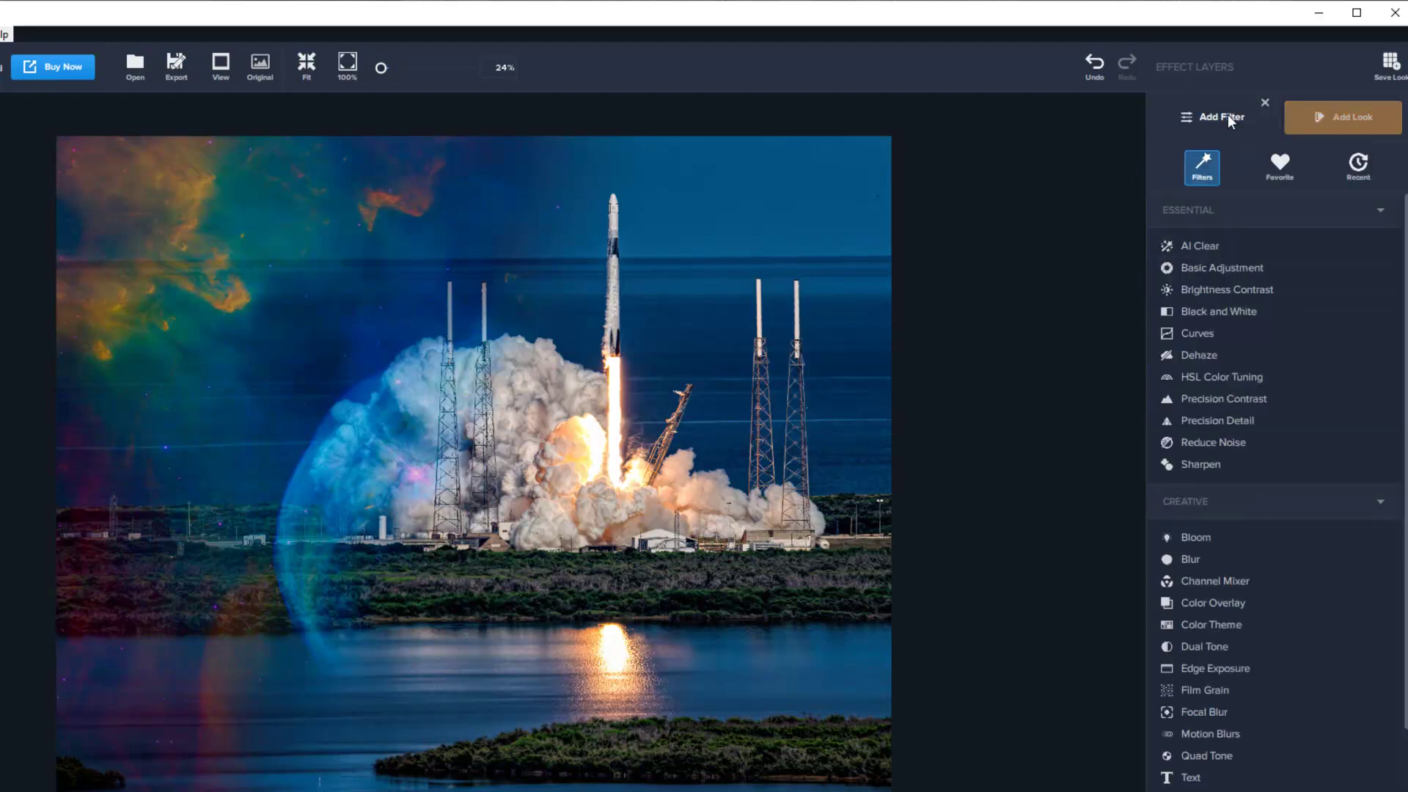
{"action": "scroll", "coordinate": [1287, 730], "scroll_direction": "down", "scroll_amount": 3}
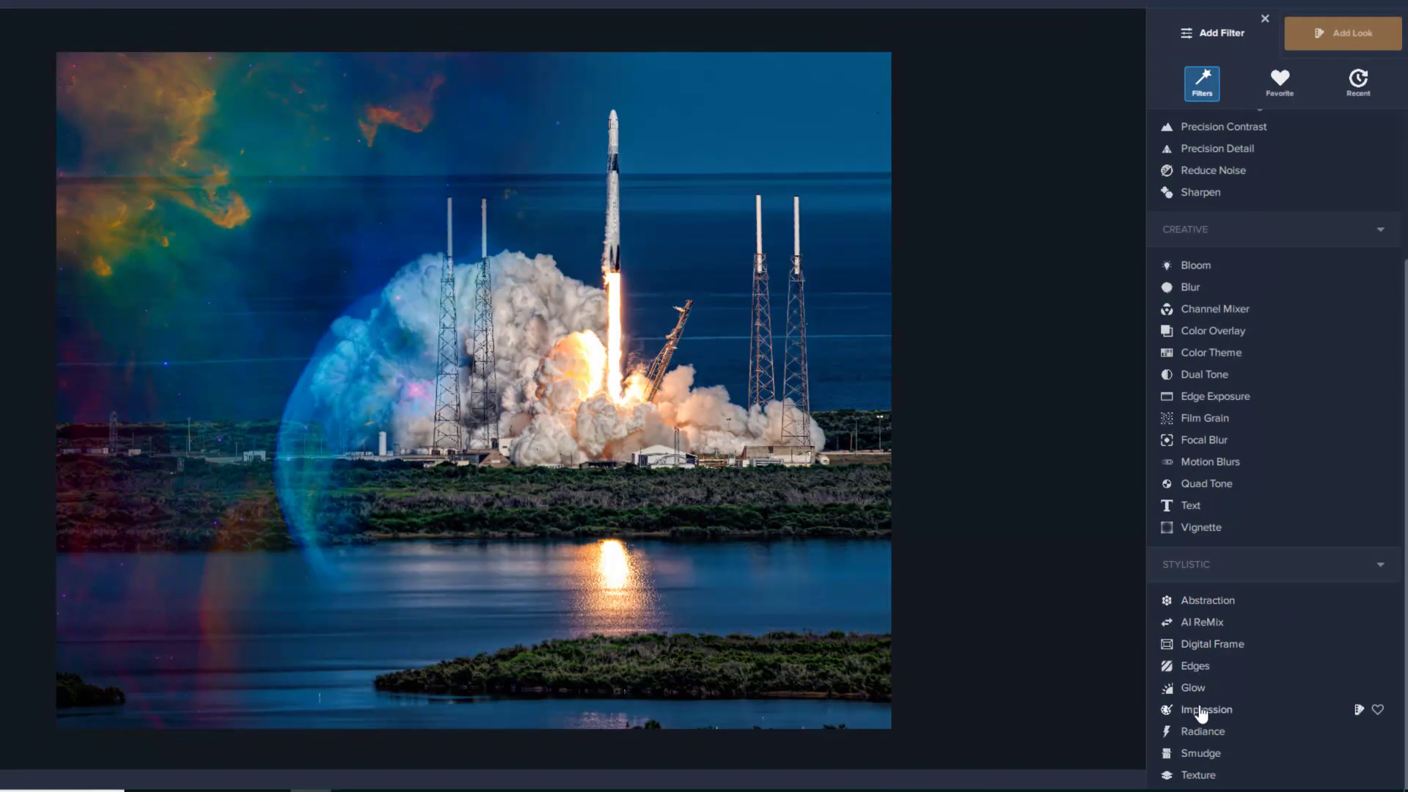
{"action": "left_click", "coordinate": [1209, 603]}
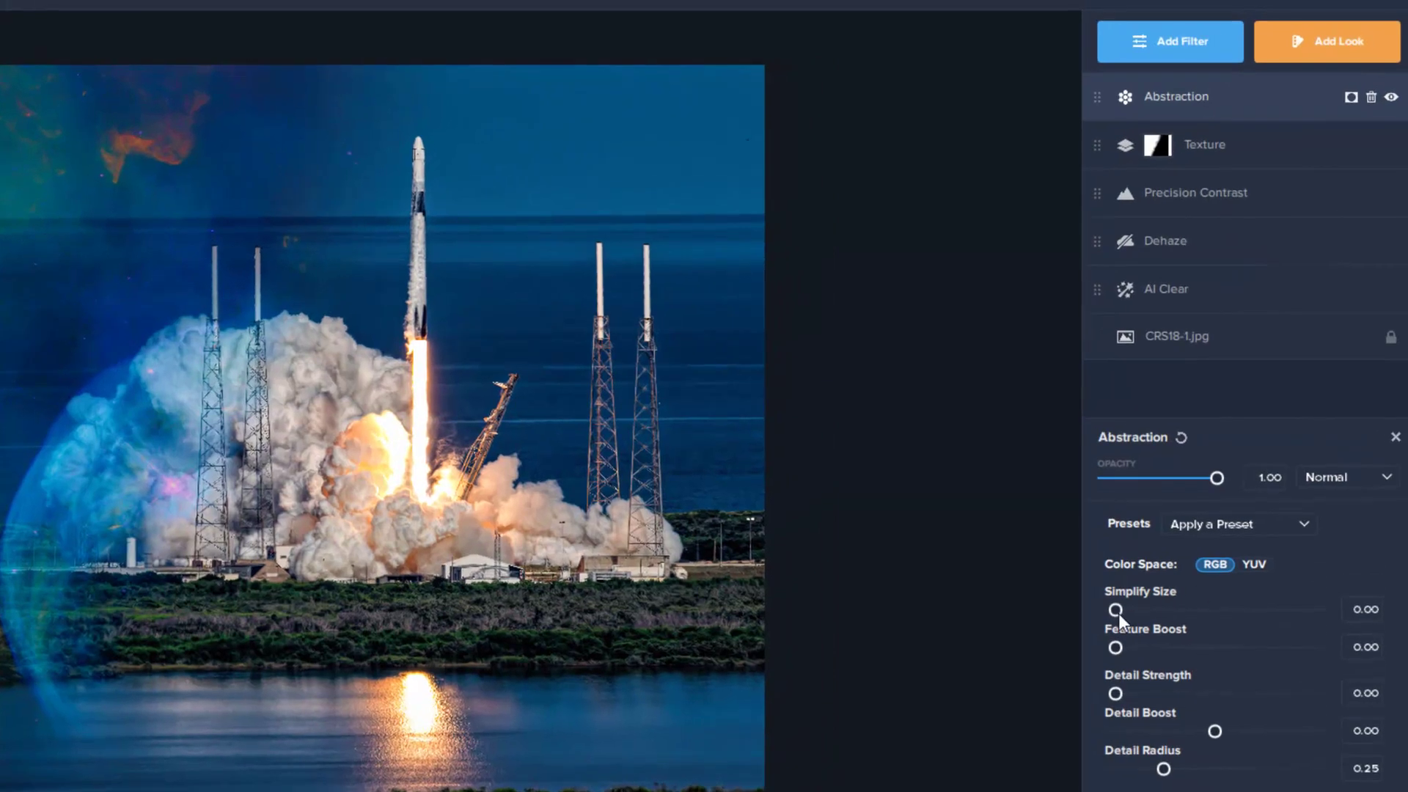
Set Abstraction to Simplify Size 0.34, Feature Boost 0.04 and Detail Strength 0.88
{"action": "left_click_drag", "start_coordinate": [1116, 610], "coordinate": [1185, 618]}
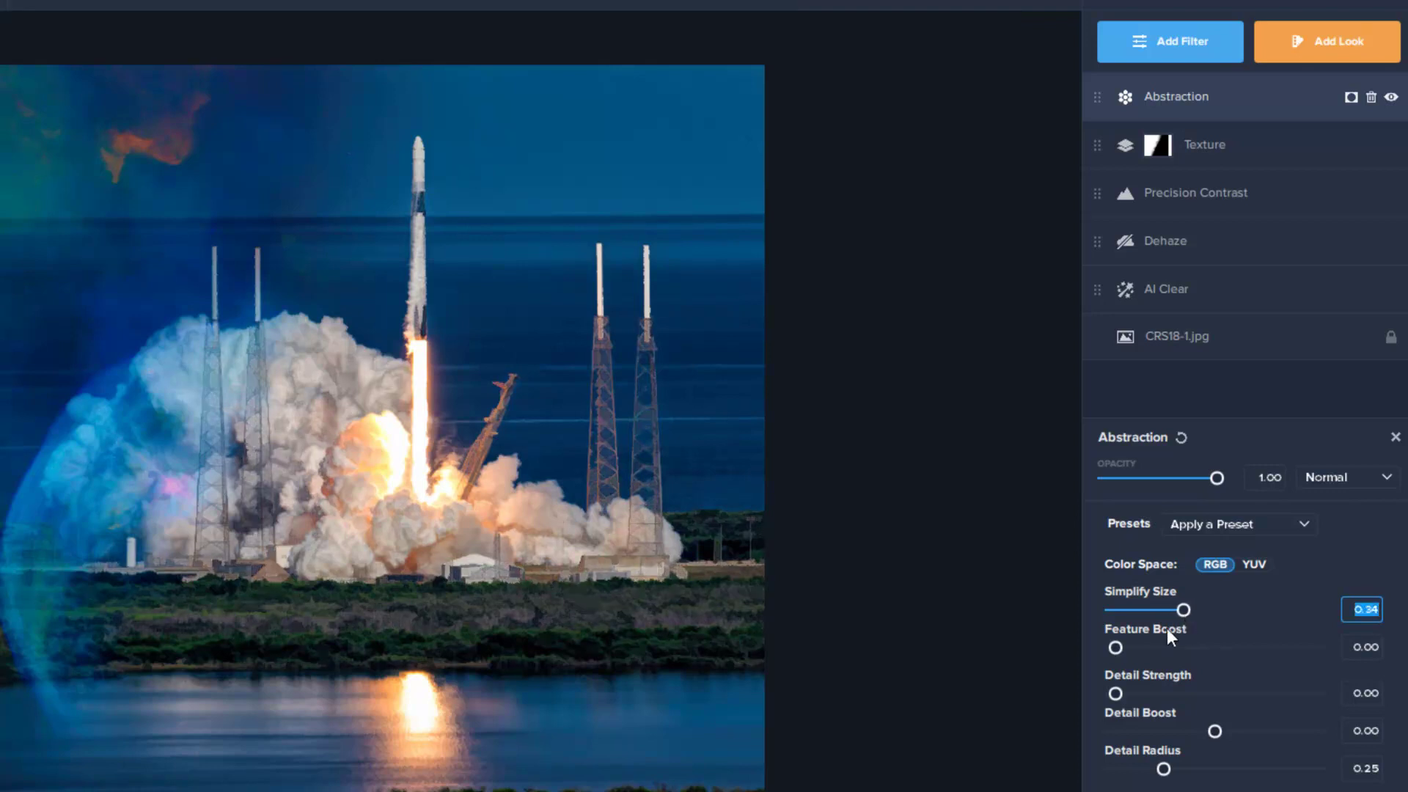
{"action": "left_click_drag", "start_coordinate": [1116, 649], "coordinate": [1123, 646]}
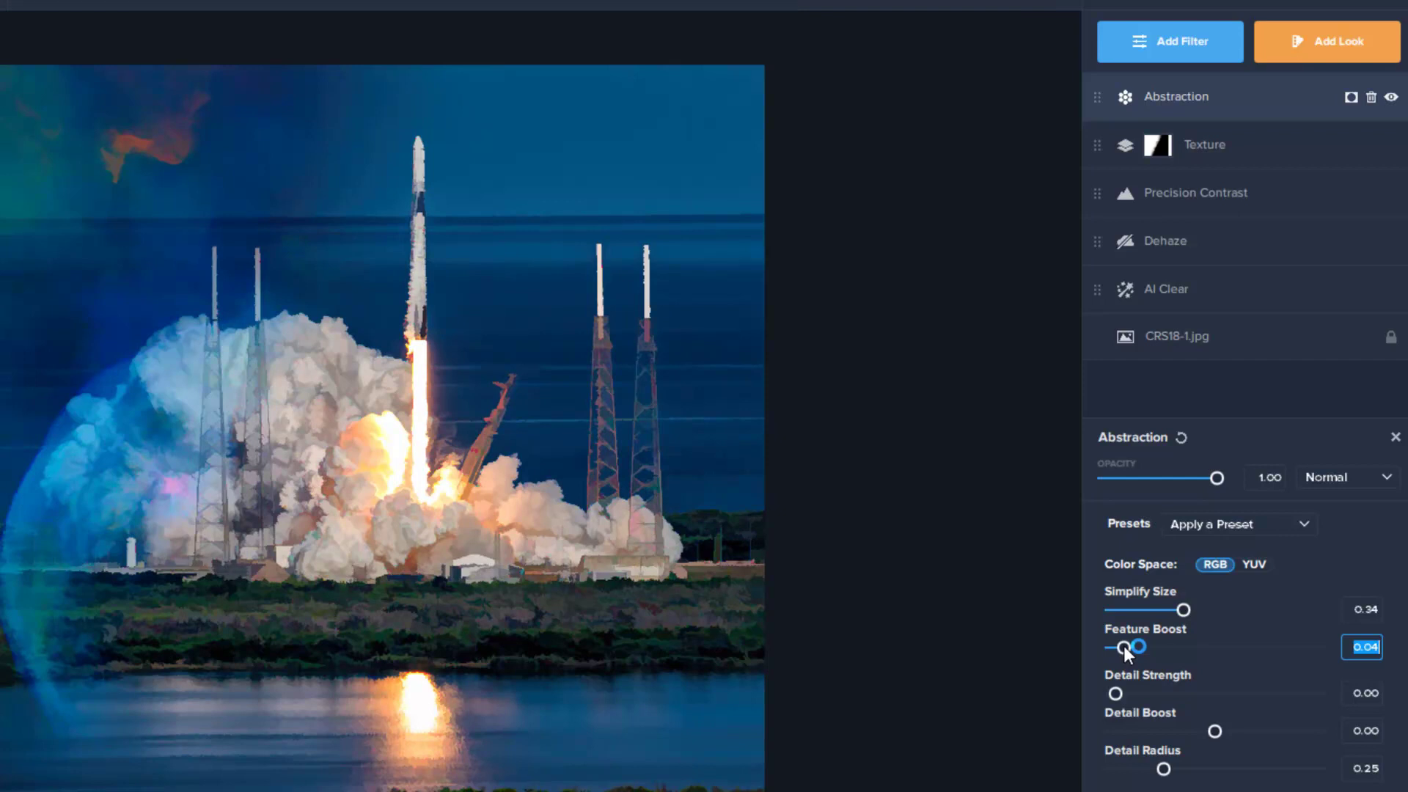
{"action": "left_click_drag", "start_coordinate": [1116, 693], "coordinate": [1243, 696]}
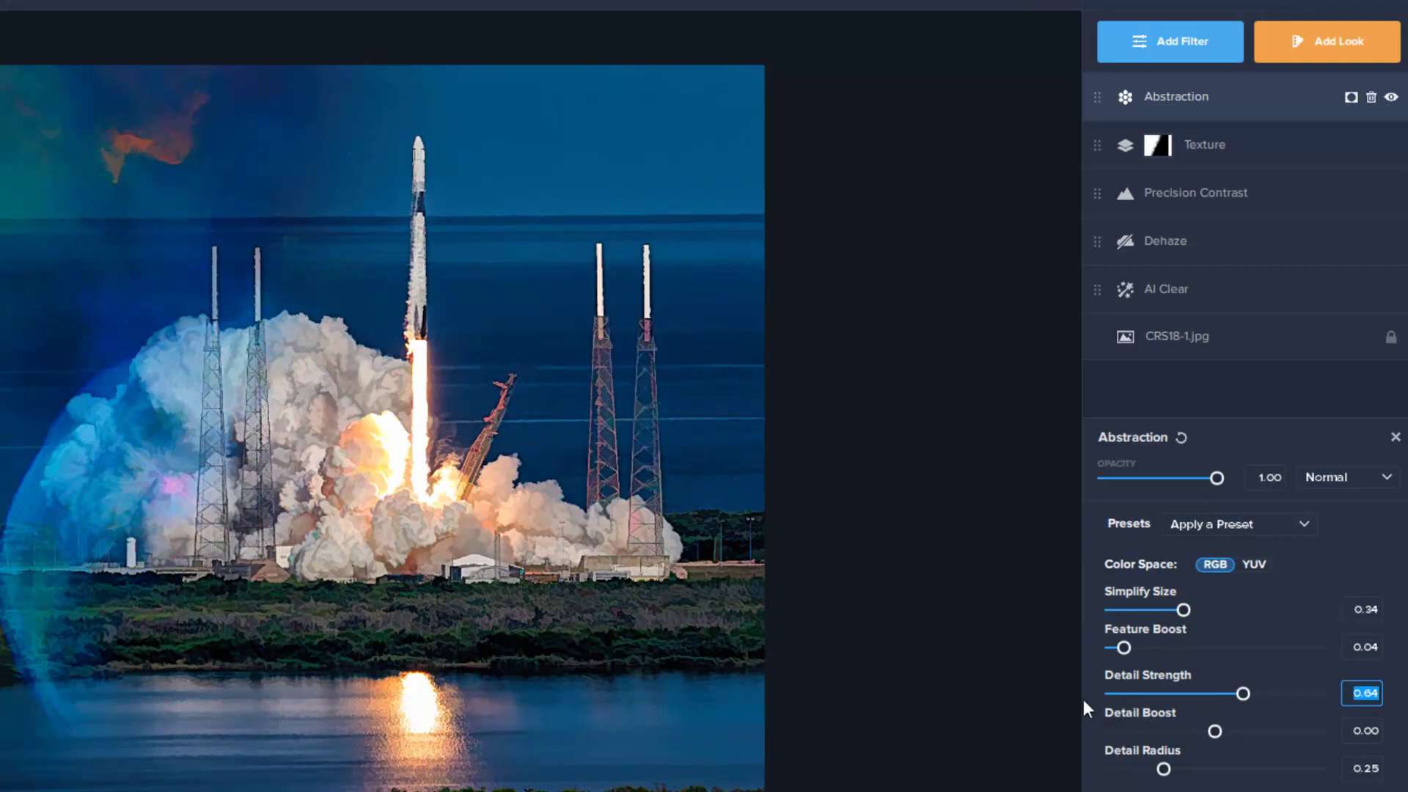
{"action": "left_click_drag", "start_coordinate": [1244, 693], "coordinate": [1278, 691]}
{"action": "left_click_drag", "start_coordinate": [1278, 695], "coordinate": [1291, 695]}
{"action": "scroll", "coordinate": [601, 430], "scroll_direction": "up", "scroll_amount": 5}
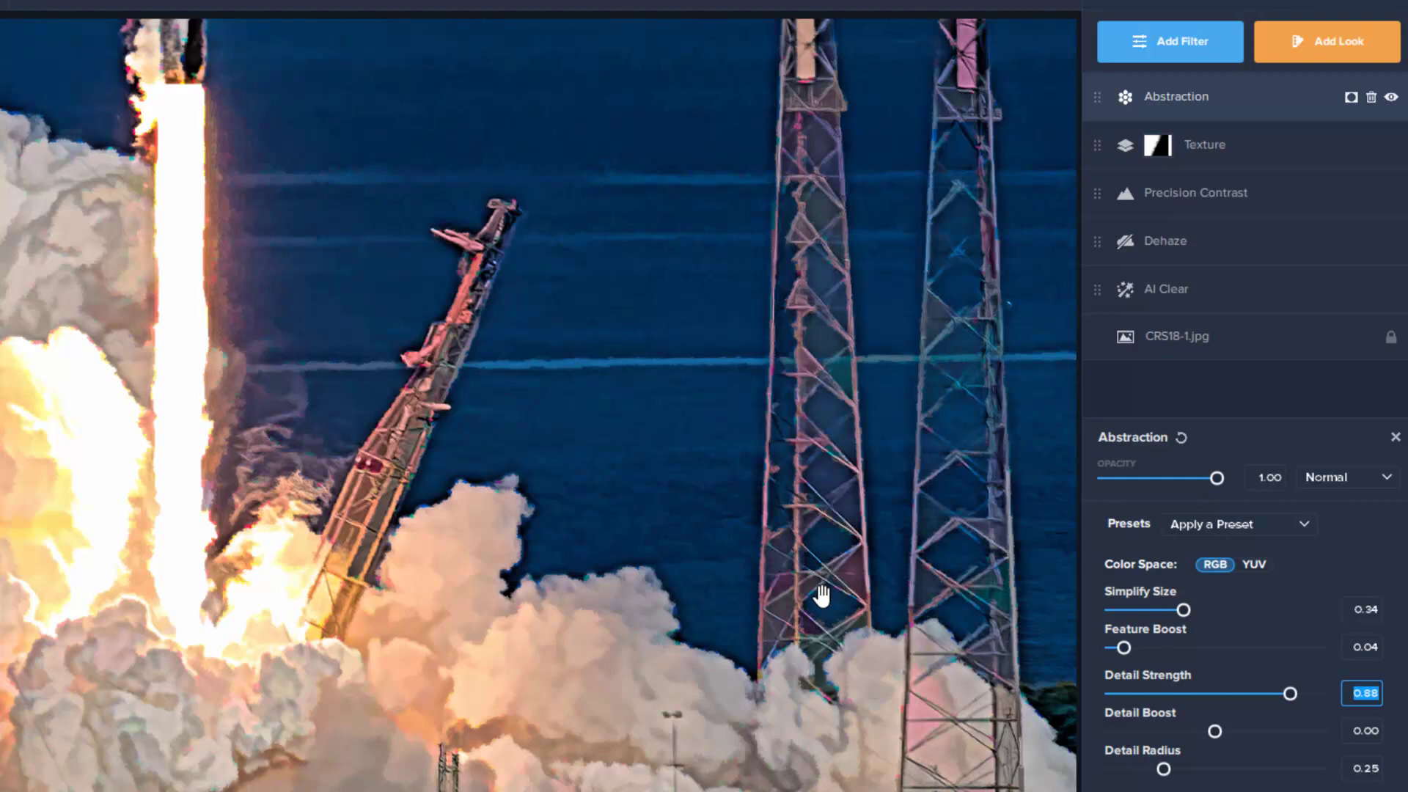
Delete the Abstraction filter layer from the stack
{"action": "left_click", "coordinate": [1309, 528]}
{"action": "left_click", "coordinate": [1309, 528]}
{"action": "scroll", "coordinate": [660, 251], "scroll_direction": "down", "scroll_amount": 5}
{"action": "scroll", "coordinate": [639, 270], "scroll_direction": "down", "scroll_amount": 5}
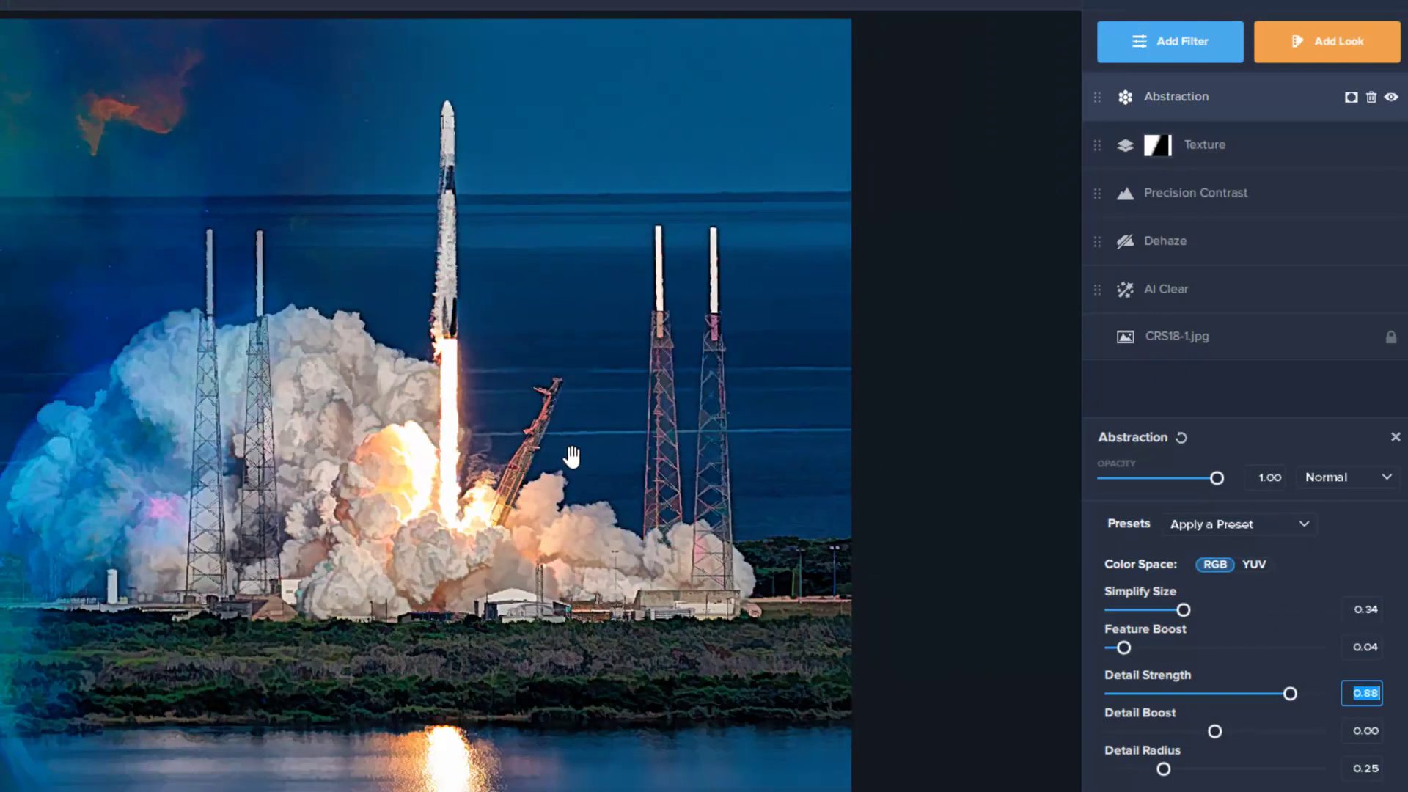
{"action": "left_click", "coordinate": [1371, 96]}
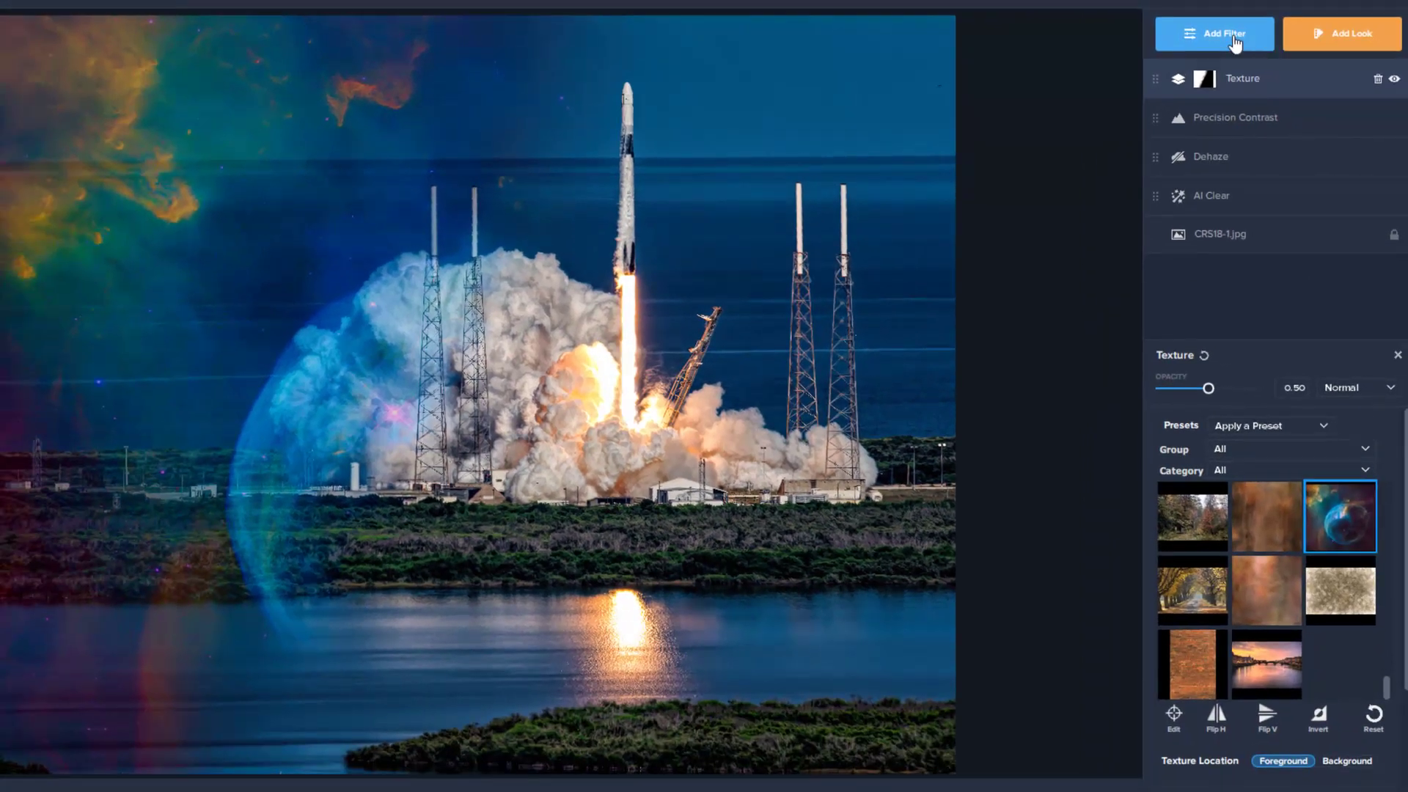
Add the Impression filter from the stylistic filters list
{"action": "left_click", "coordinate": [1234, 37]}
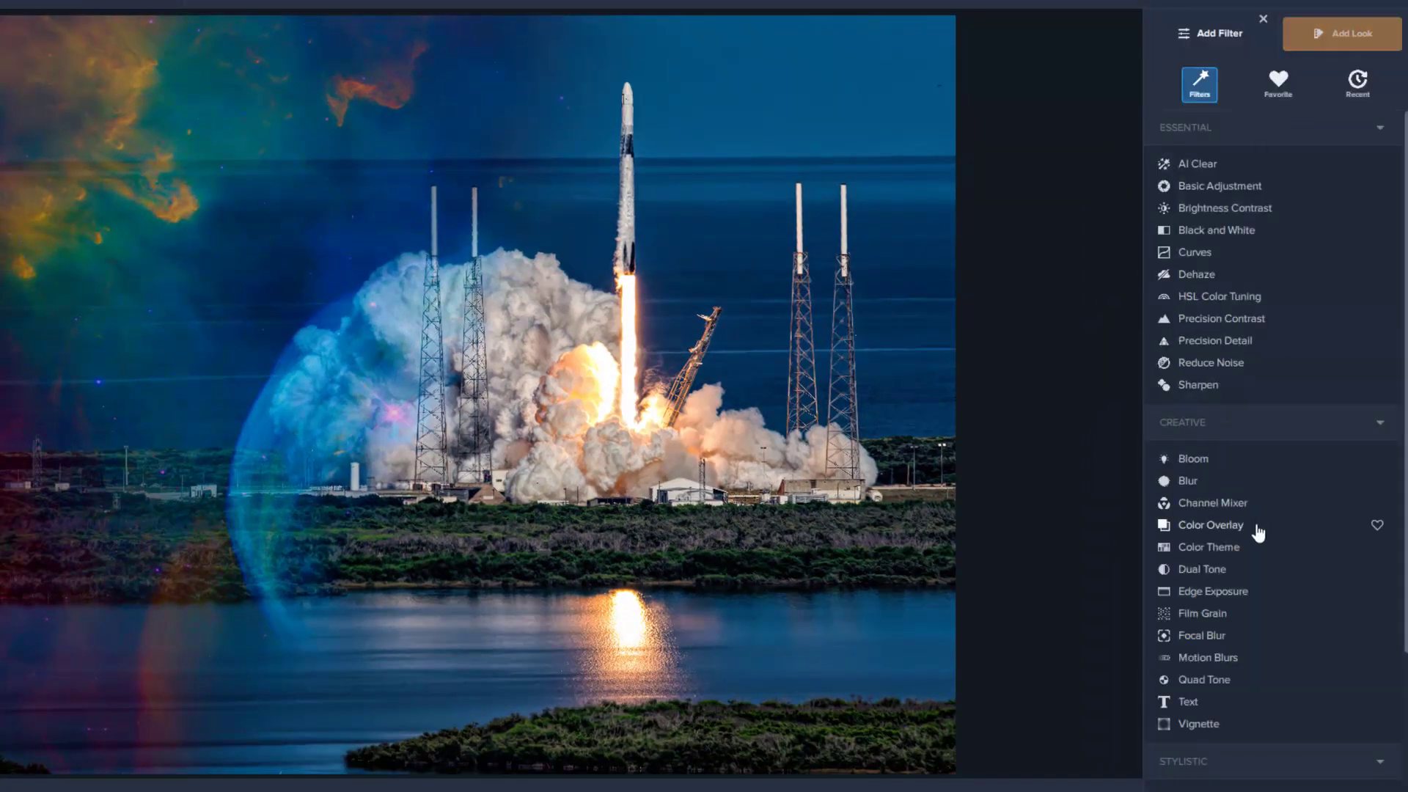
{"action": "scroll", "coordinate": [1256, 541], "scroll_direction": "down", "scroll_amount": 3}
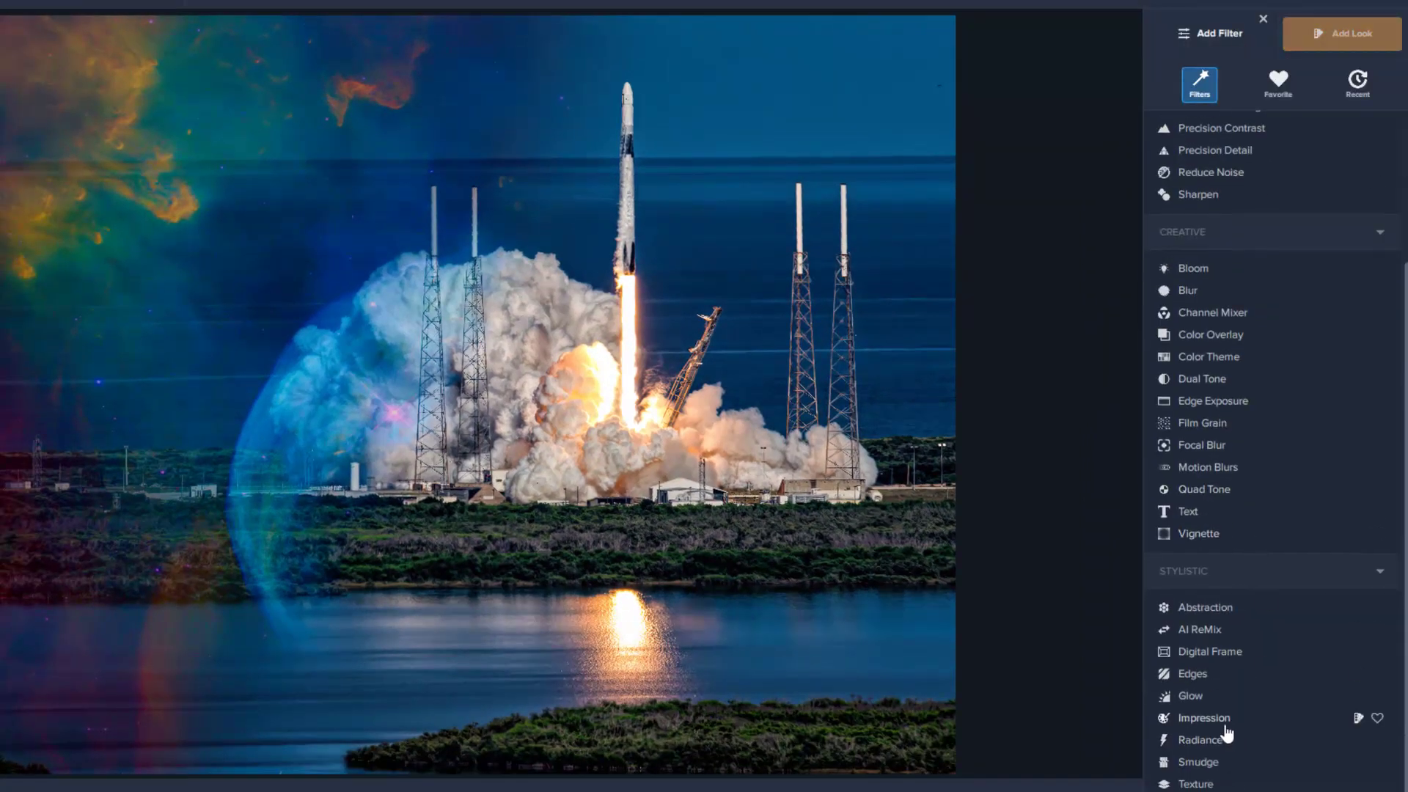
{"action": "left_click", "coordinate": [1279, 724]}
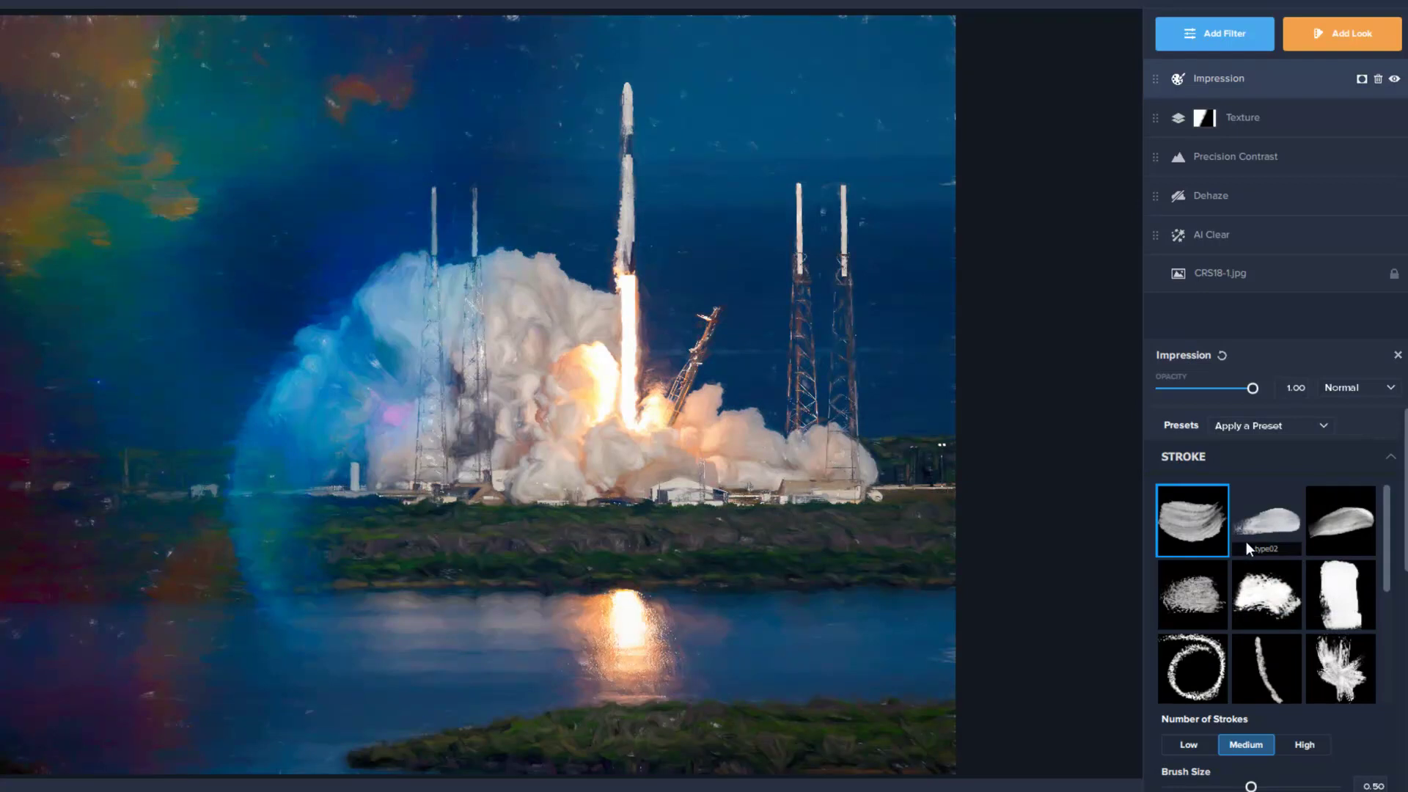
Try the type04 and type08 brush strokes, return to the first, and set Number of Strokes to High
{"action": "left_click", "coordinate": [1190, 598]}
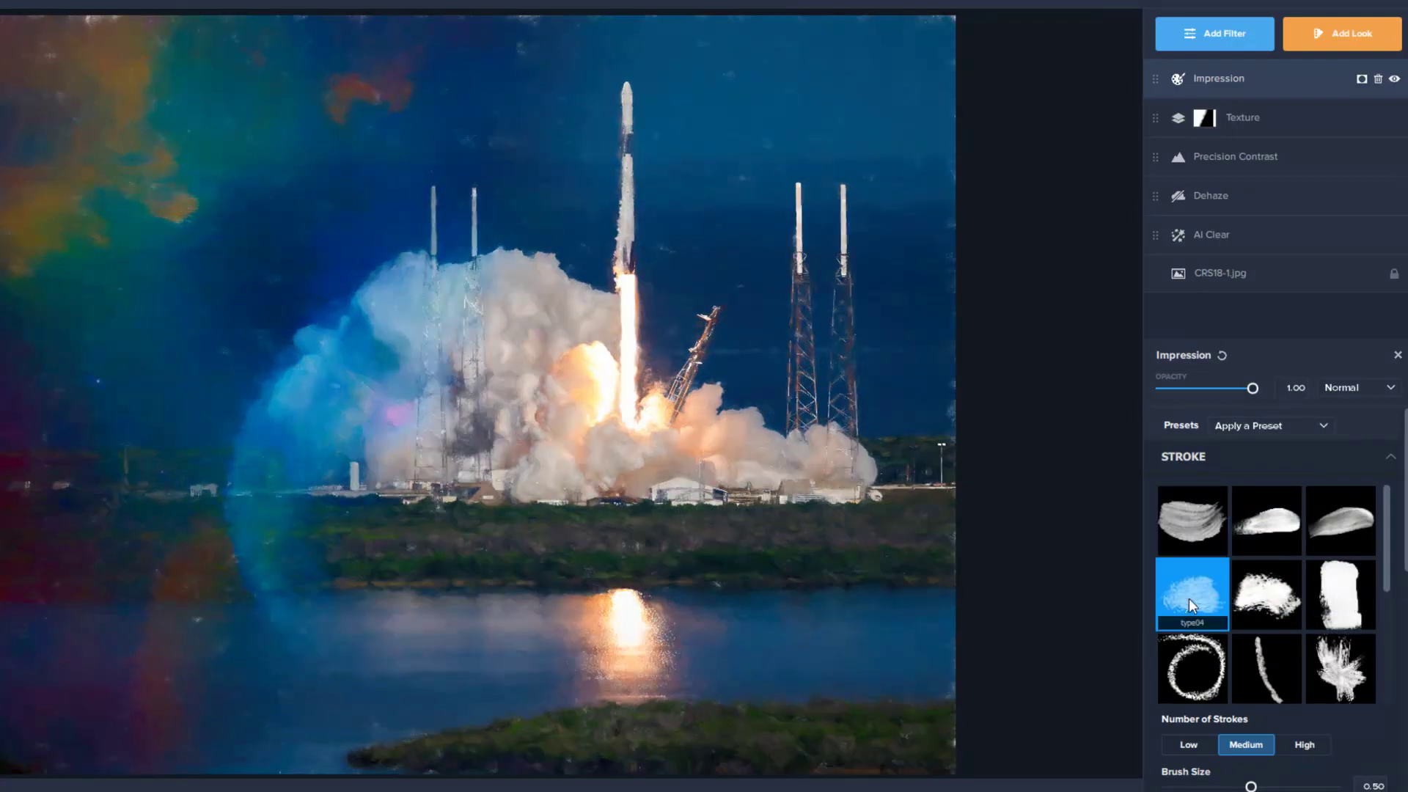
{"action": "scroll", "coordinate": [1221, 594], "scroll_direction": "down", "scroll_amount": 5}
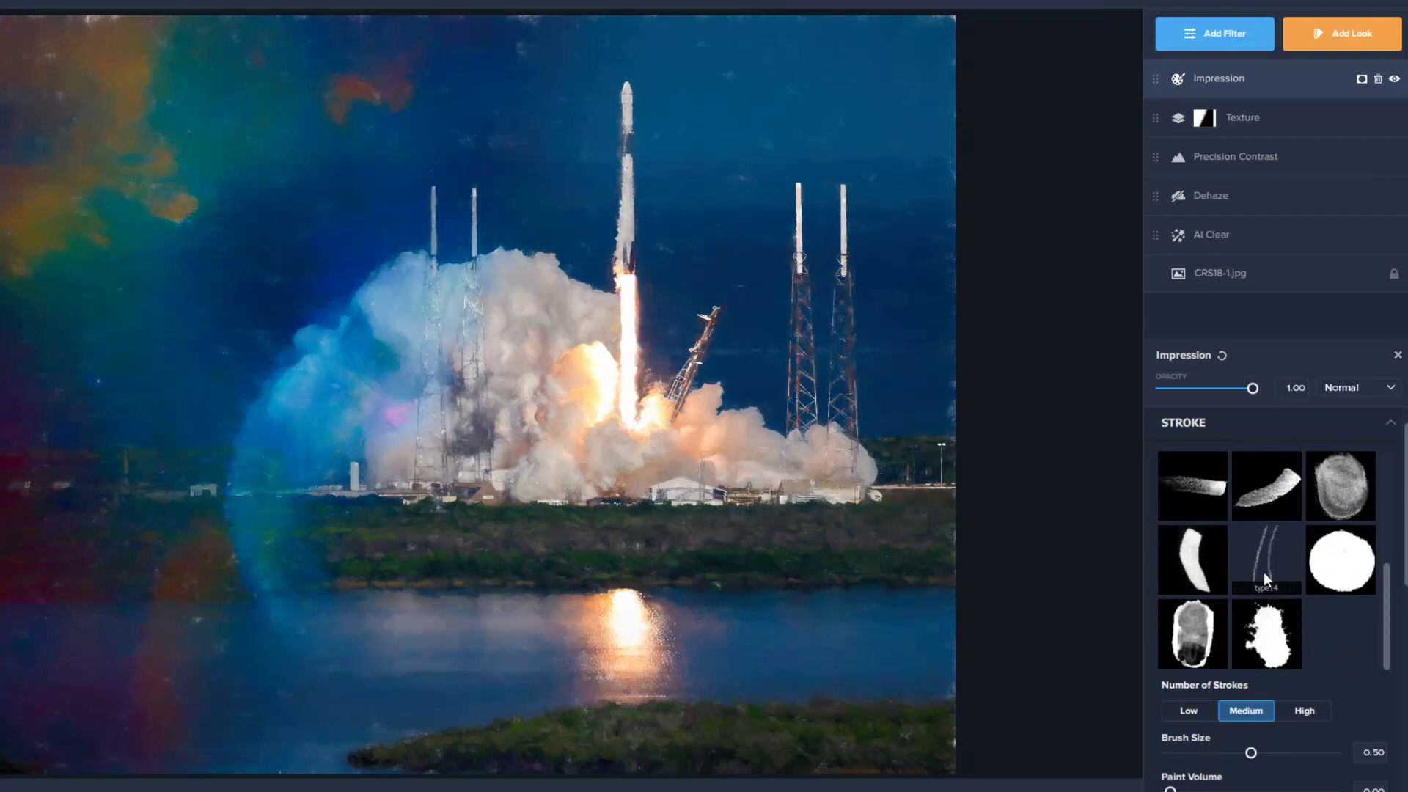
{"action": "scroll", "coordinate": [1230, 547], "scroll_direction": "up", "scroll_amount": 2}
{"action": "left_click", "coordinate": [1267, 496]}
{"action": "scroll", "coordinate": [1265, 495], "scroll_direction": "up", "scroll_amount": 3}
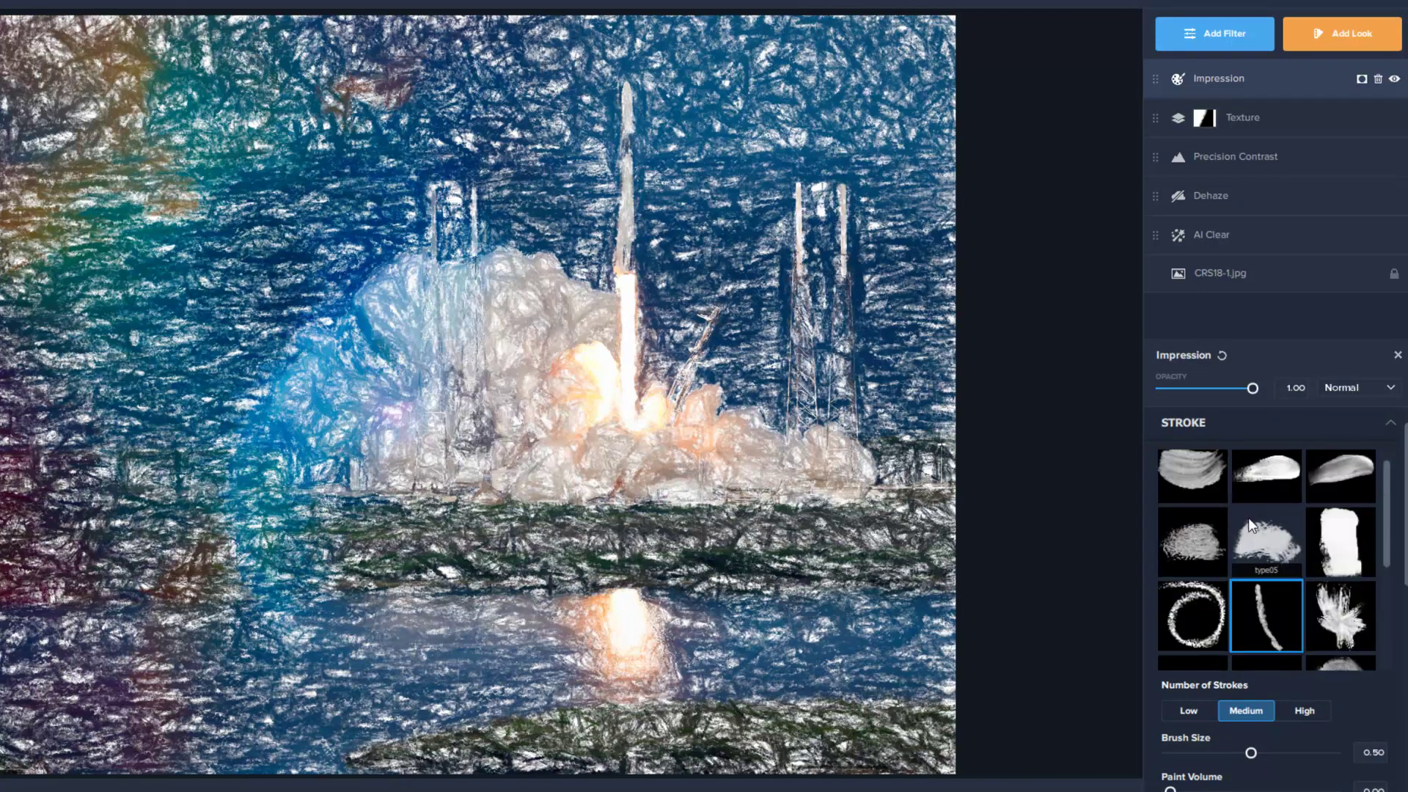
{"action": "left_click", "coordinate": [1184, 474]}
{"action": "scroll", "coordinate": [1350, 667], "scroll_direction": "down", "scroll_amount": 1}
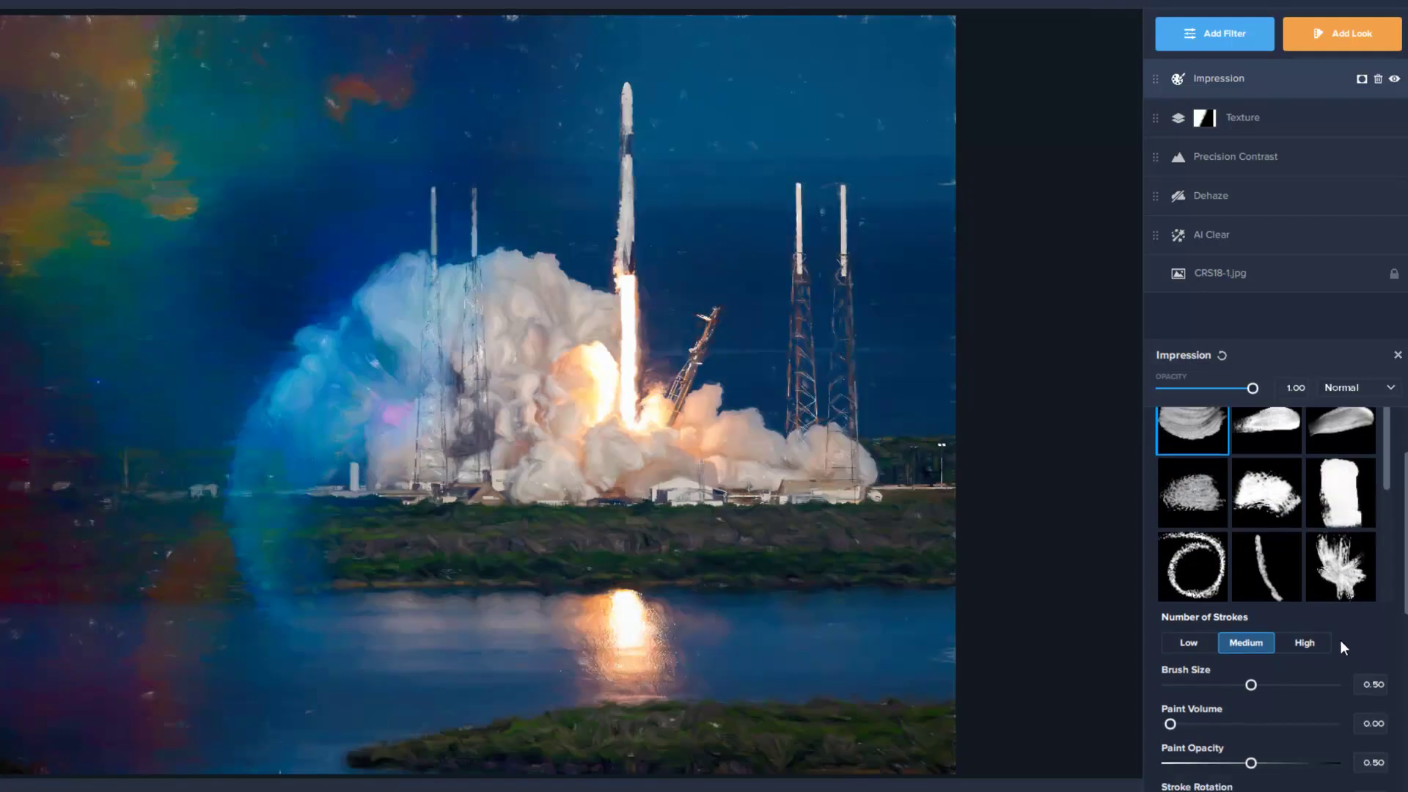
{"action": "left_click", "coordinate": [1309, 640]}
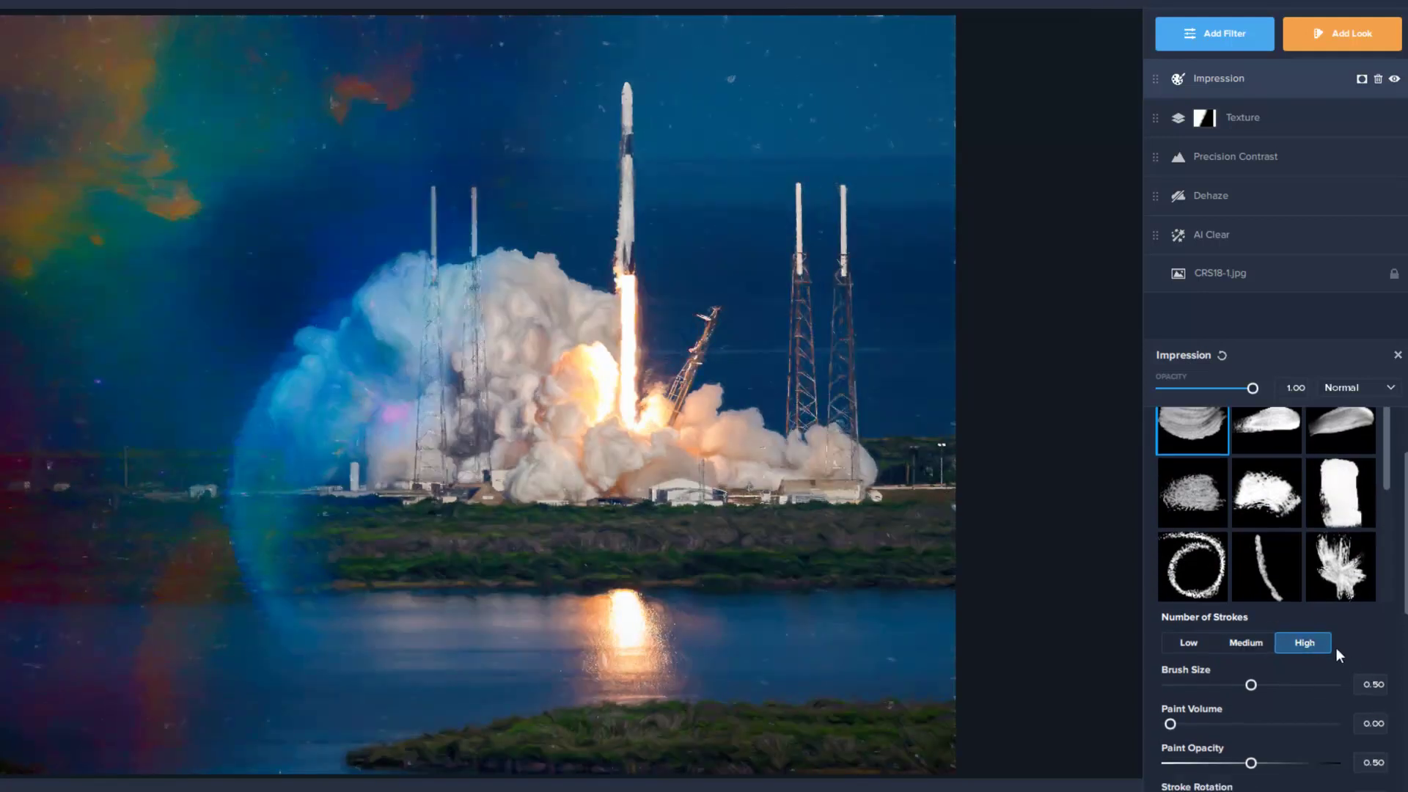
Try an Impression Brush Size of 1.00, then retype it and reduce it to about 0.46
{"action": "scroll", "coordinate": [1336, 649], "scroll_direction": "down", "scroll_amount": 2}
{"action": "left_click_drag", "start_coordinate": [1251, 600], "coordinate": [1339, 599]}
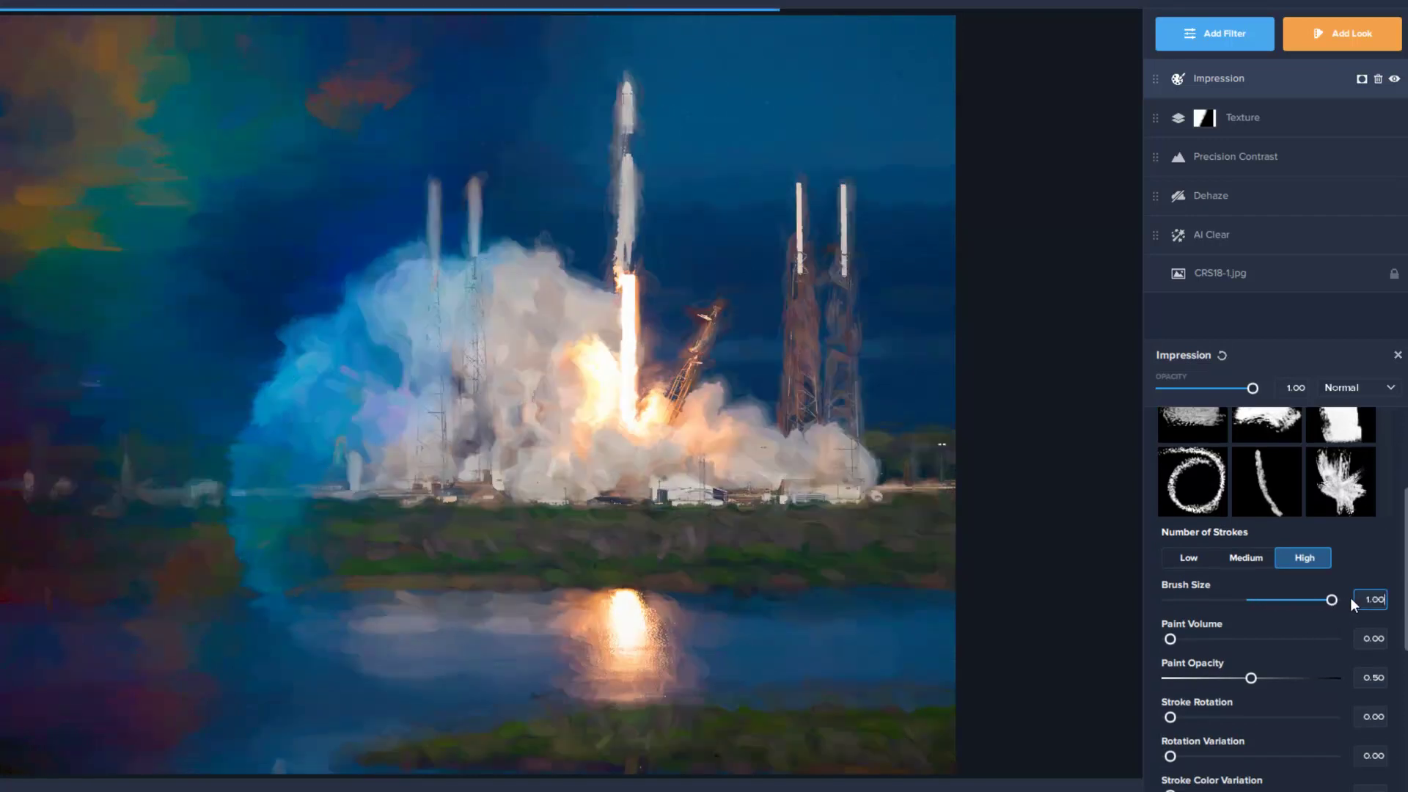
{"action": "key", "text": "ctrl+a"}
{"action": "type", "text": "0"}
{"action": "key", "text": "Return"}
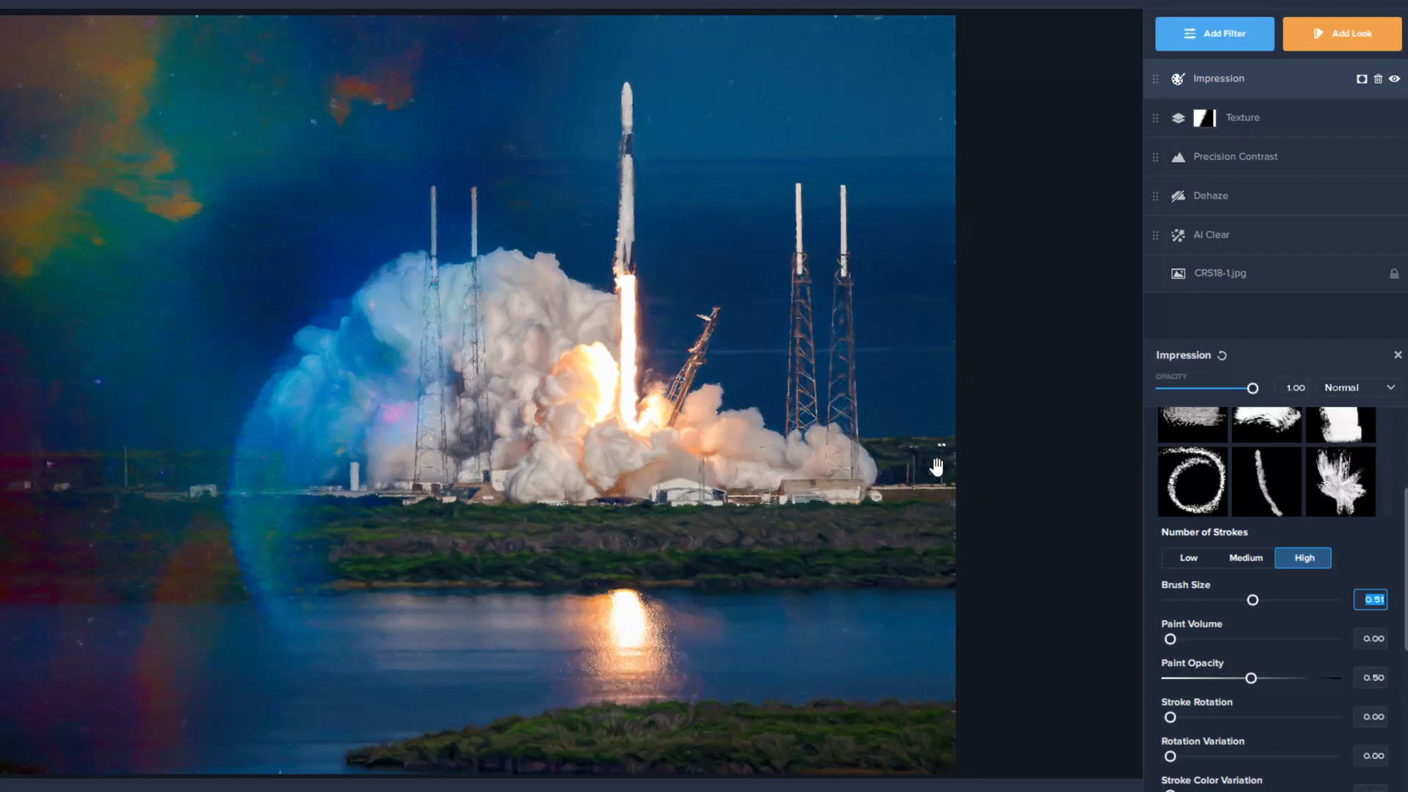
{"action": "left_click_drag", "start_coordinate": [1248, 600], "coordinate": [1244, 599]}
{"action": "scroll", "coordinate": [1296, 618], "scroll_direction": "down", "scroll_amount": 5}
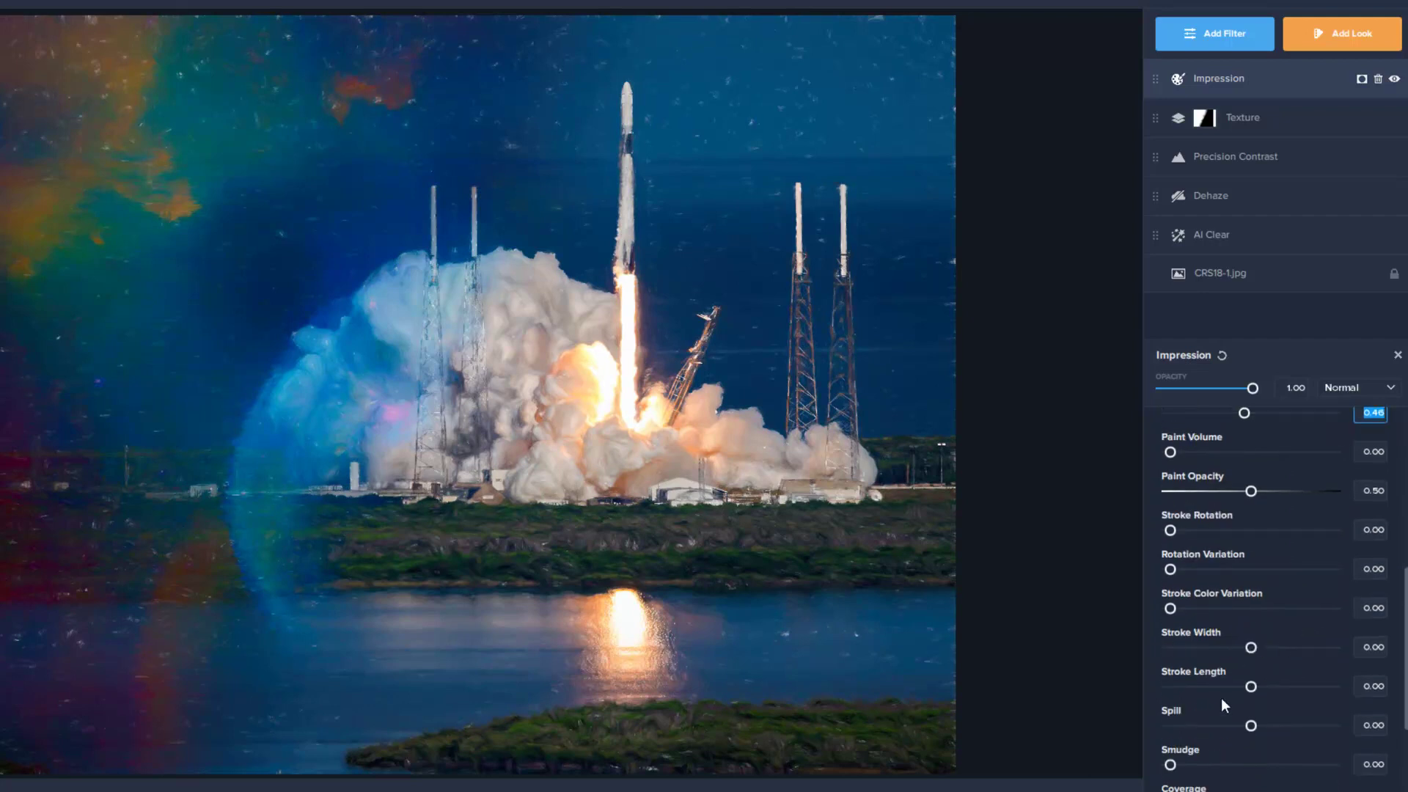
{"action": "scroll", "coordinate": [1251, 715], "scroll_direction": "up", "scroll_amount": 10}
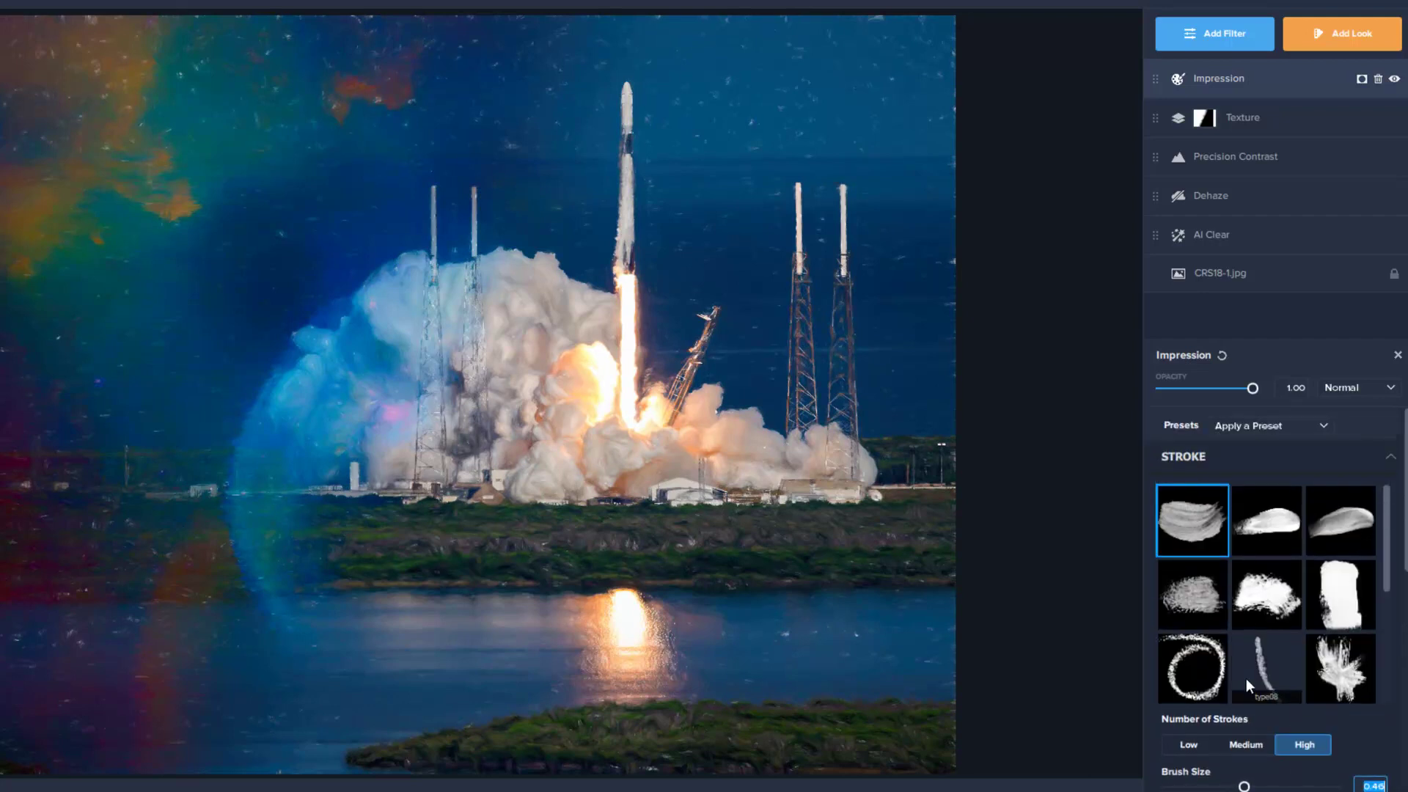
Try the Oil Painting and Oil Pastel presets, then apply Perfect Pastel
{"action": "left_click", "coordinate": [1324, 426]}
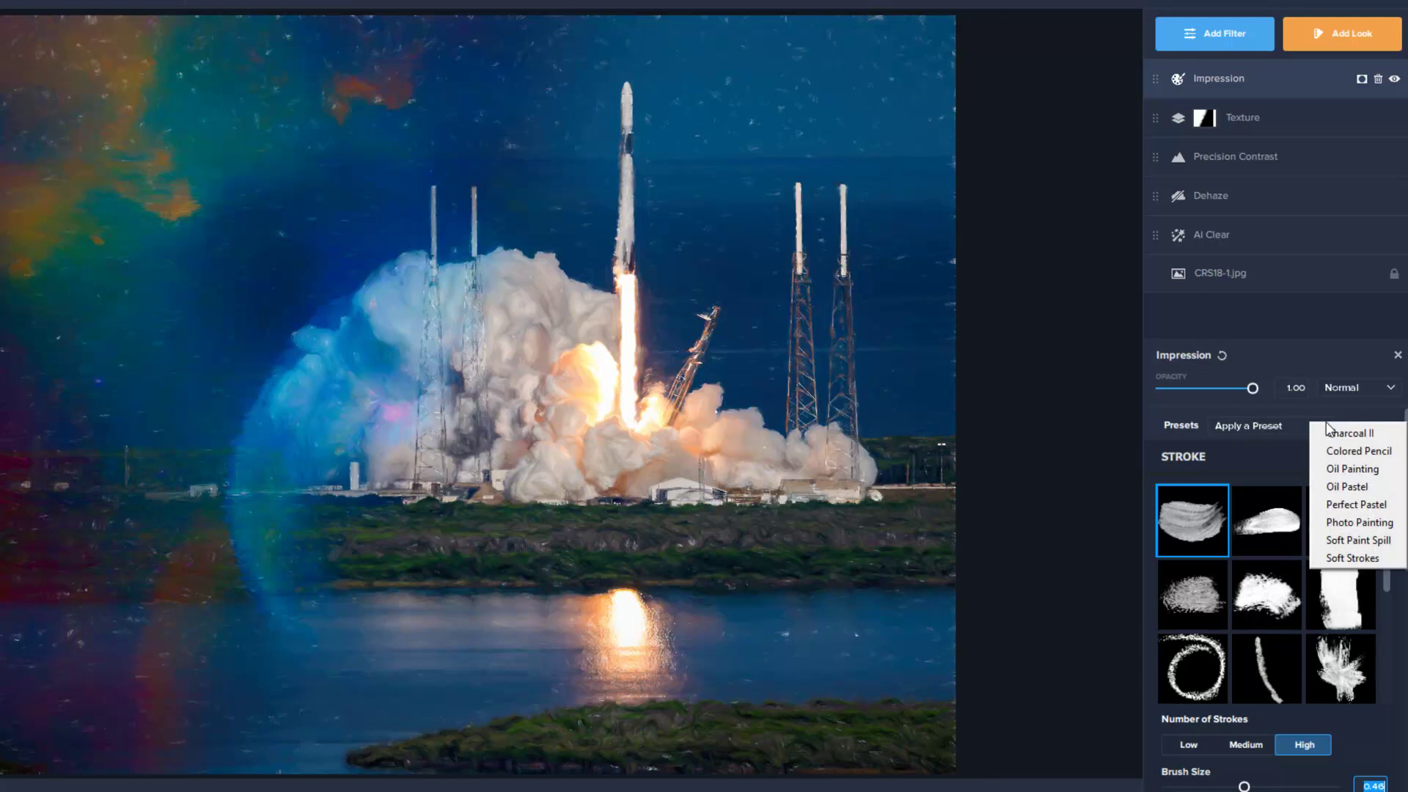
{"action": "left_click", "coordinate": [1336, 466]}
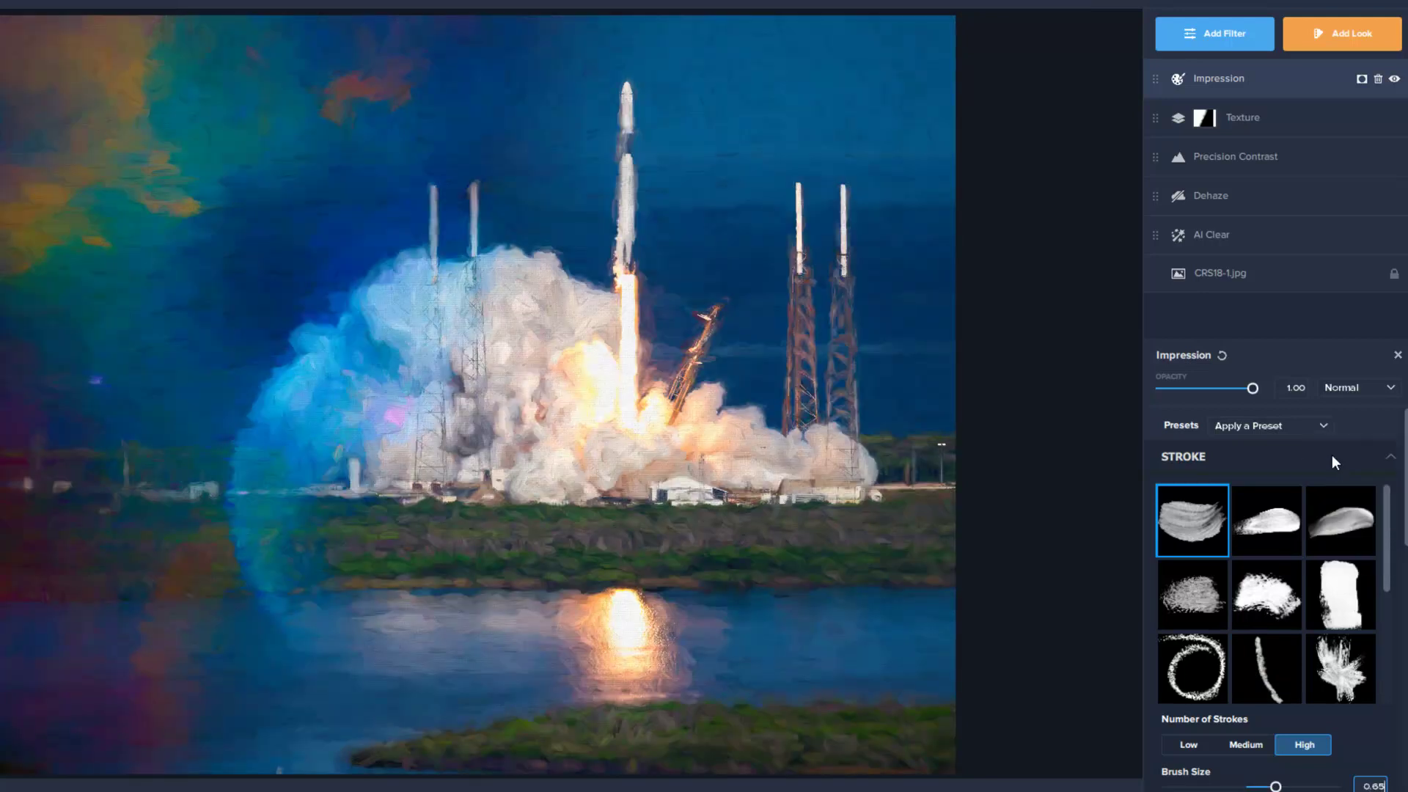
{"action": "left_click", "coordinate": [1325, 429]}
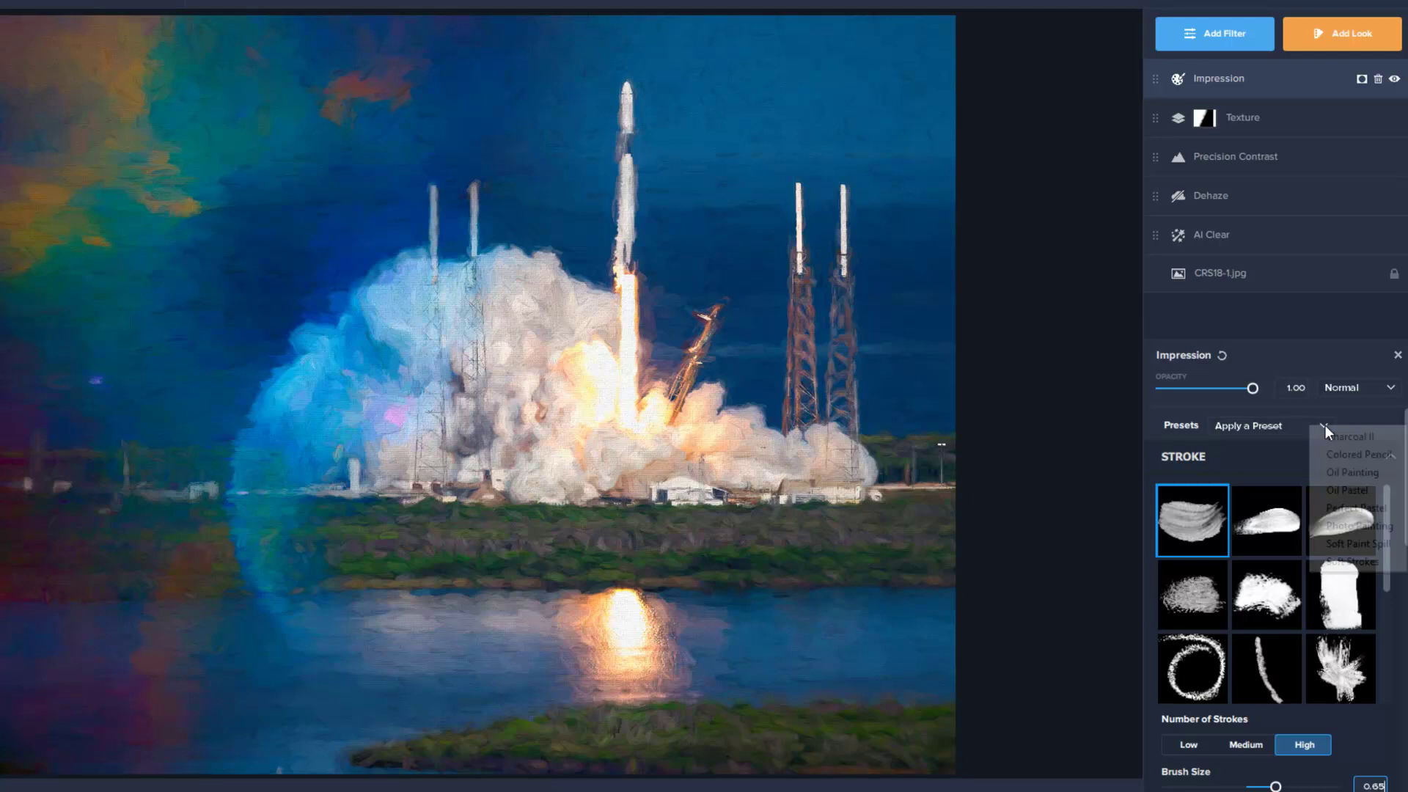
{"action": "left_click", "coordinate": [1344, 490]}
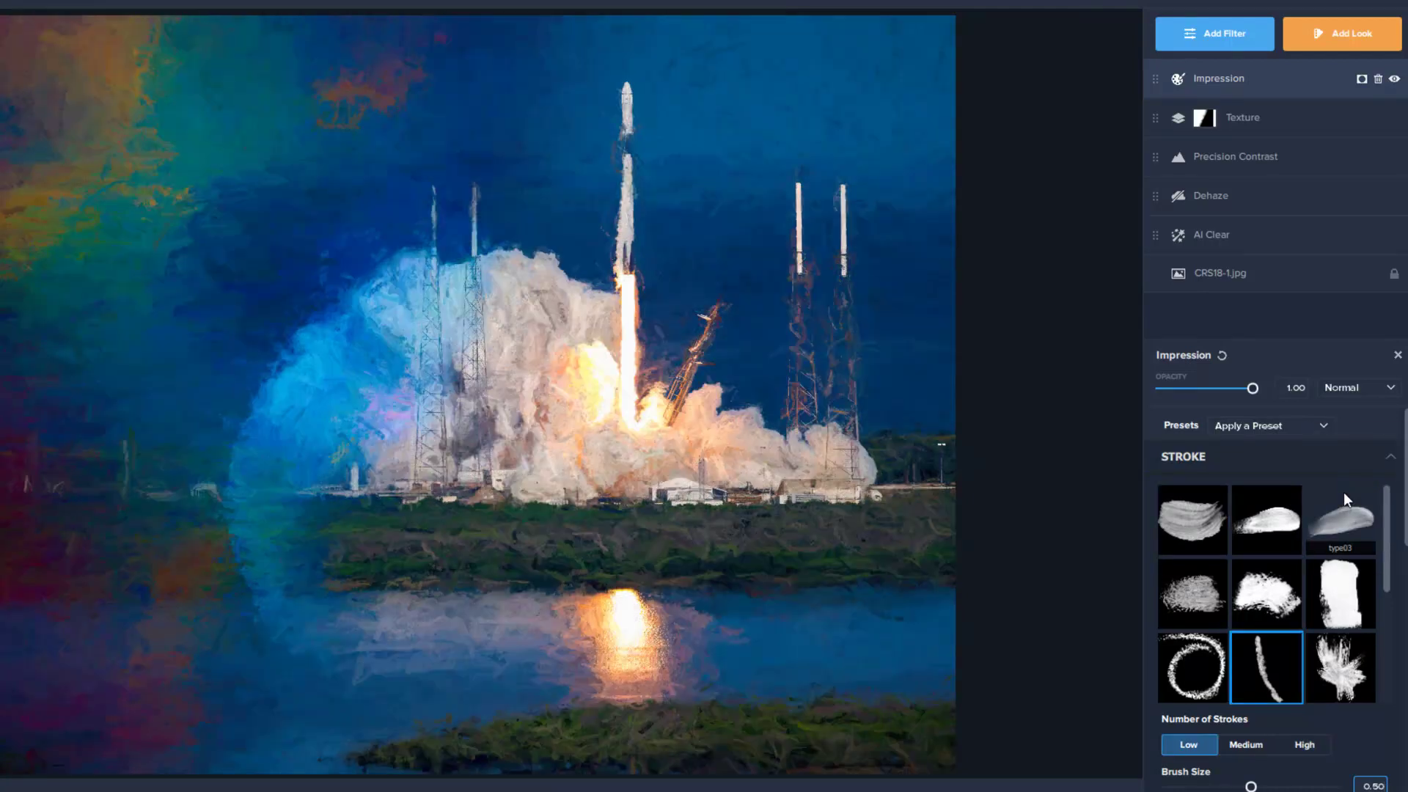
{"action": "left_click", "coordinate": [1323, 425]}
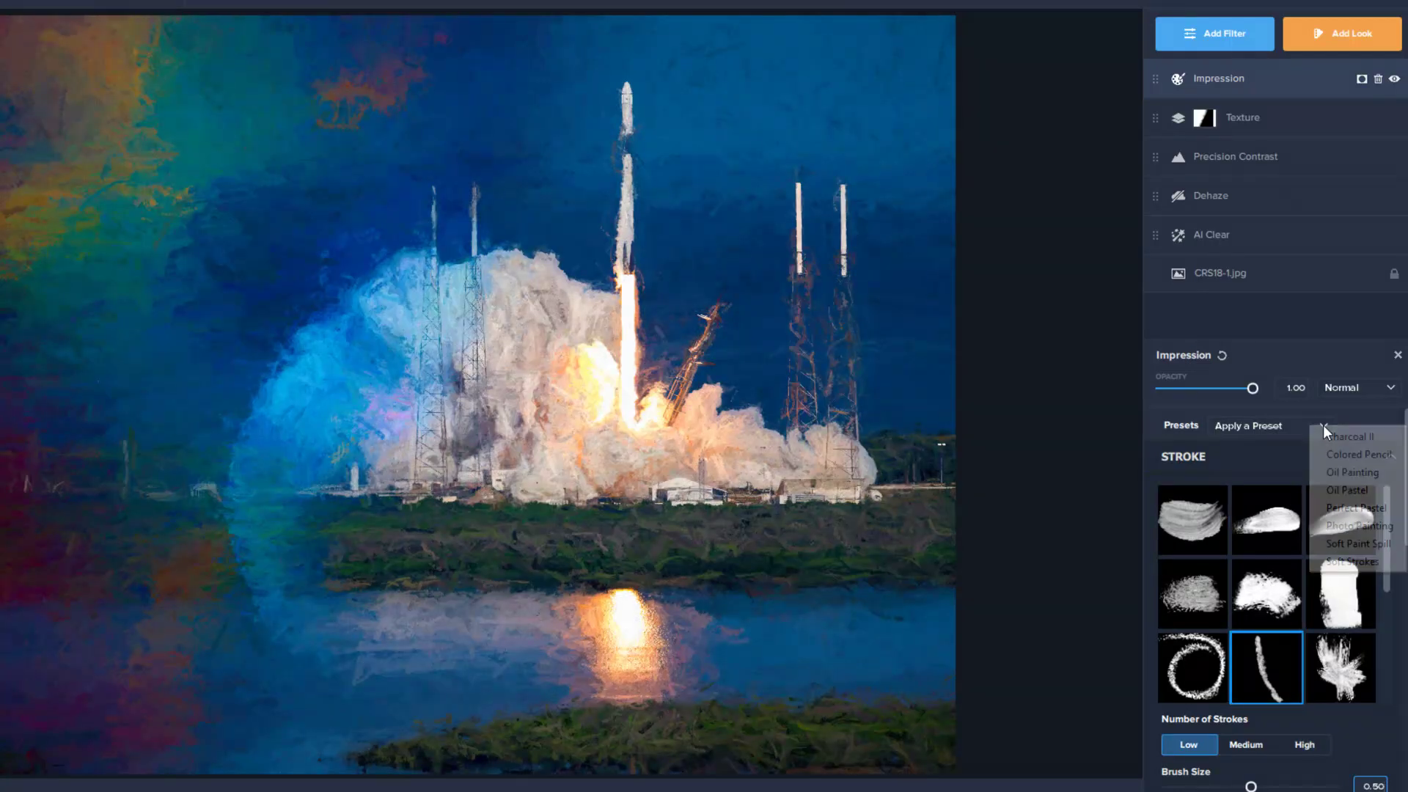
{"action": "left_click", "coordinate": [1349, 506]}
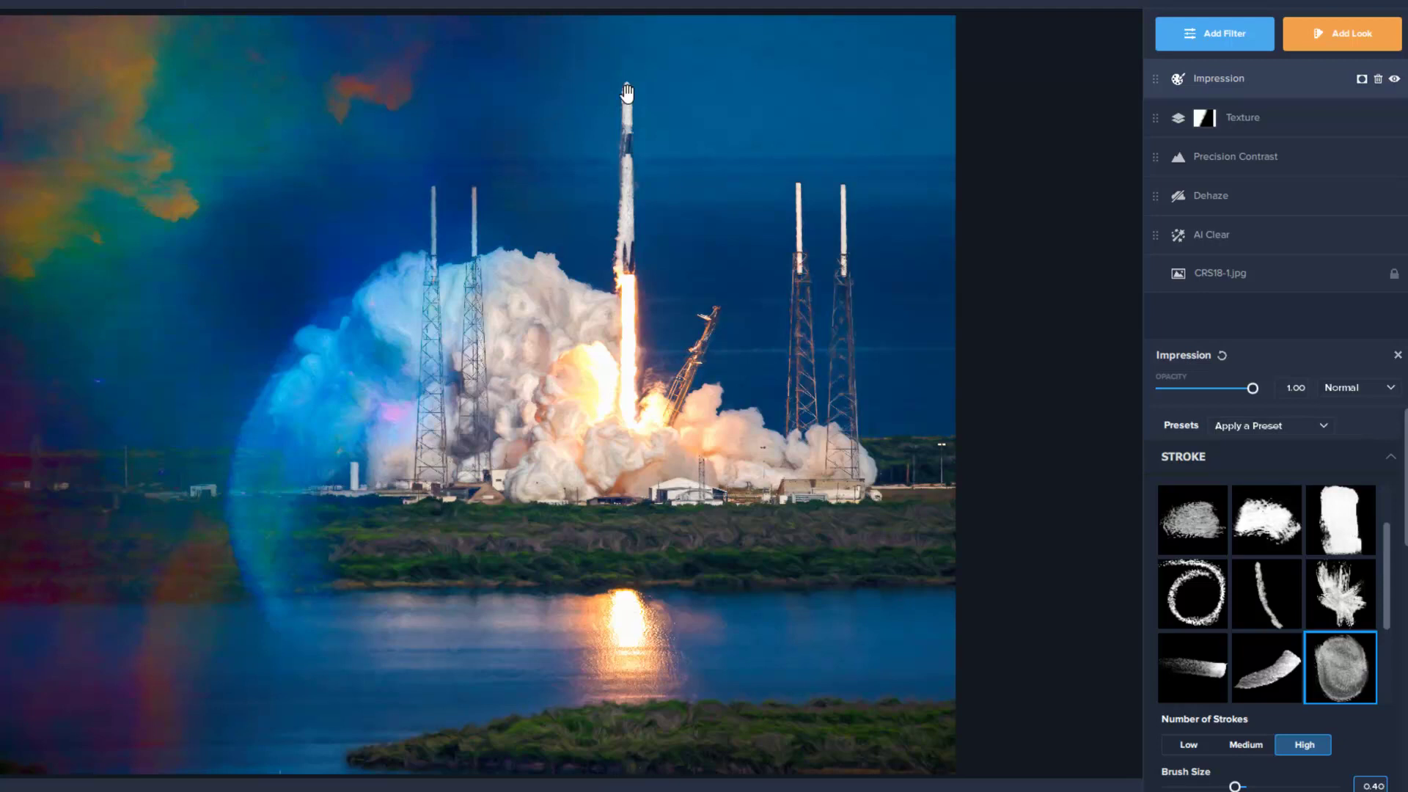
Copy the Texture layer's gradient mask
{"action": "left_click", "coordinate": [1246, 122]}
{"action": "left_click", "coordinate": [1205, 118]}
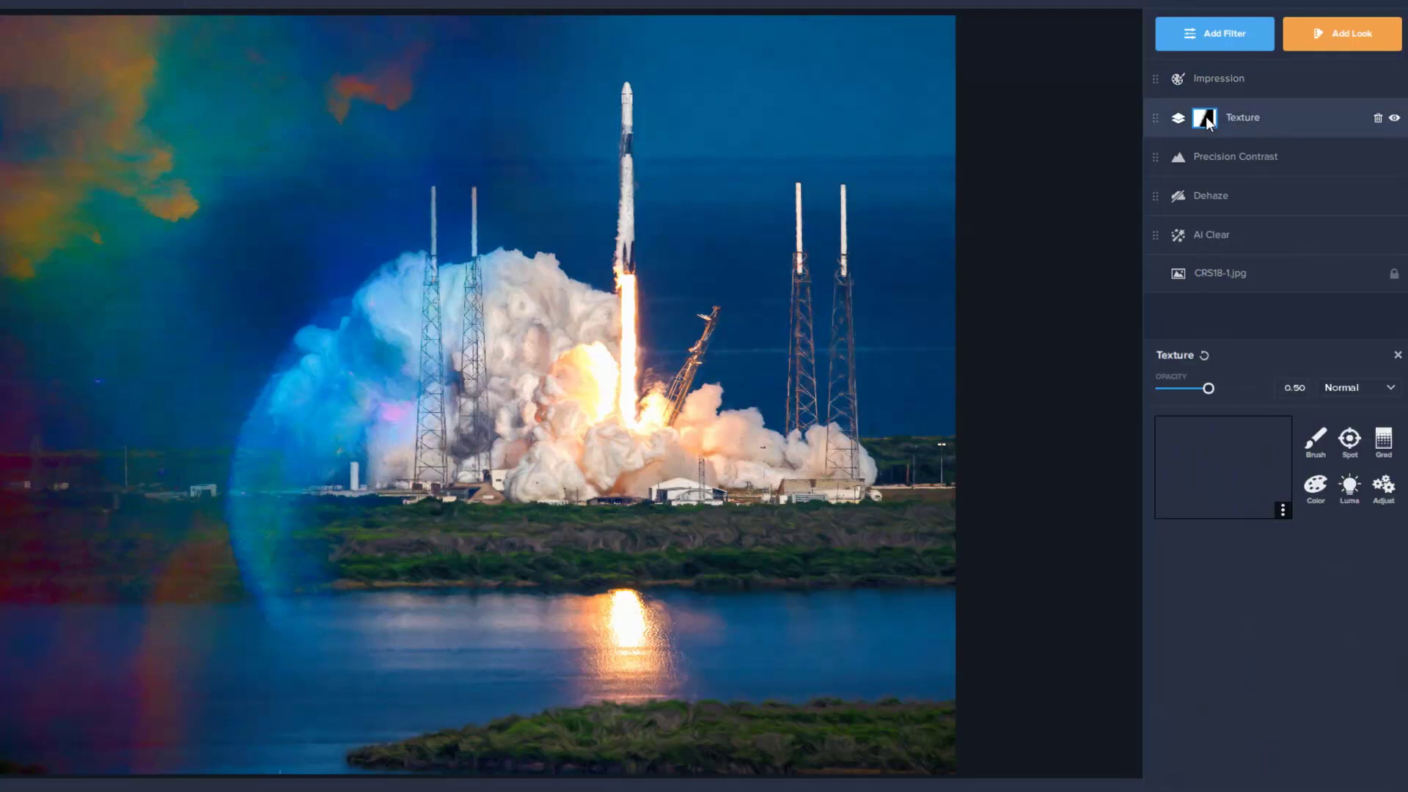
{"action": "left_click", "coordinate": [1283, 511]}
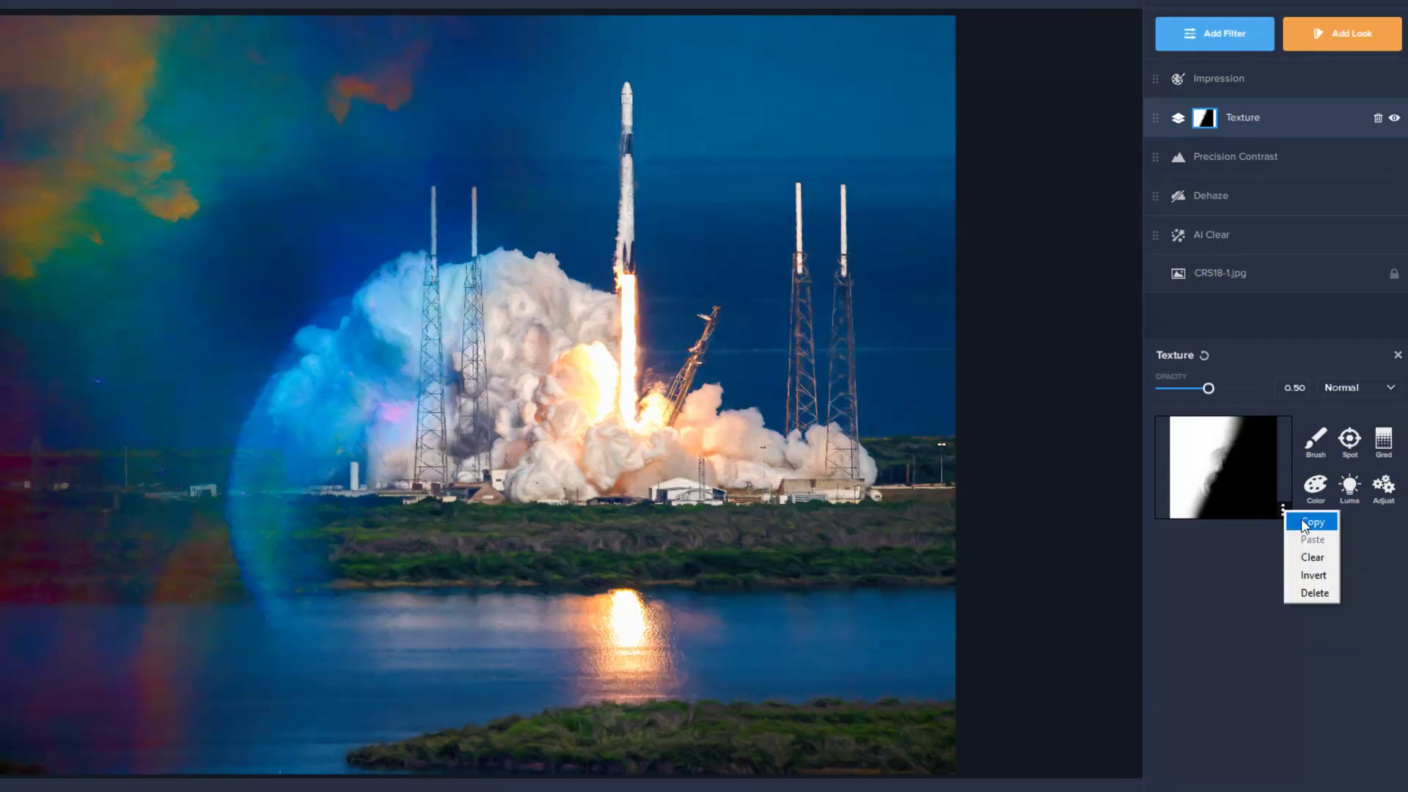
{"action": "left_click", "coordinate": [1305, 523]}
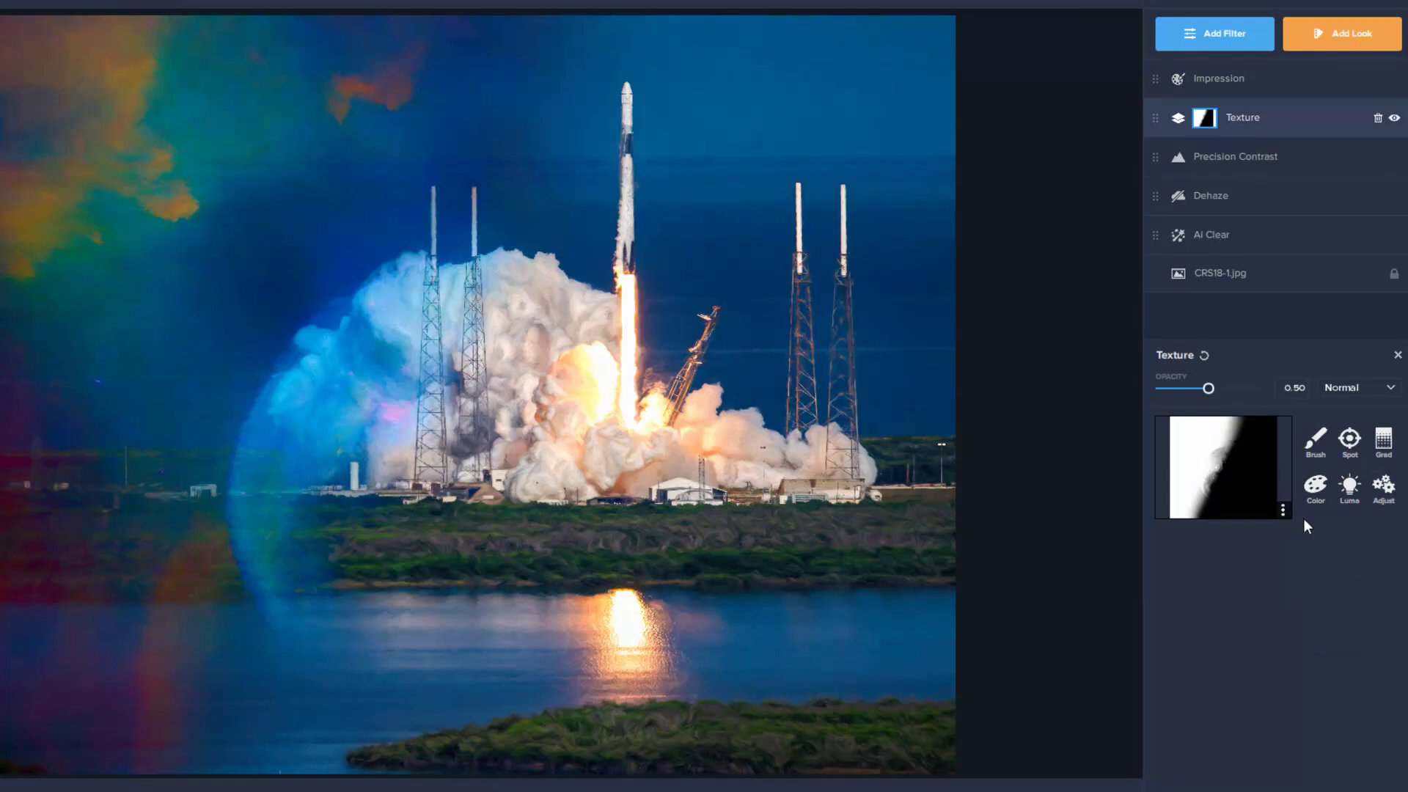
Add a mask to the Impression layer, paste the Texture mask into it, and invert it
{"action": "left_click", "coordinate": [1256, 79]}
{"action": "left_click", "coordinate": [1362, 78]}
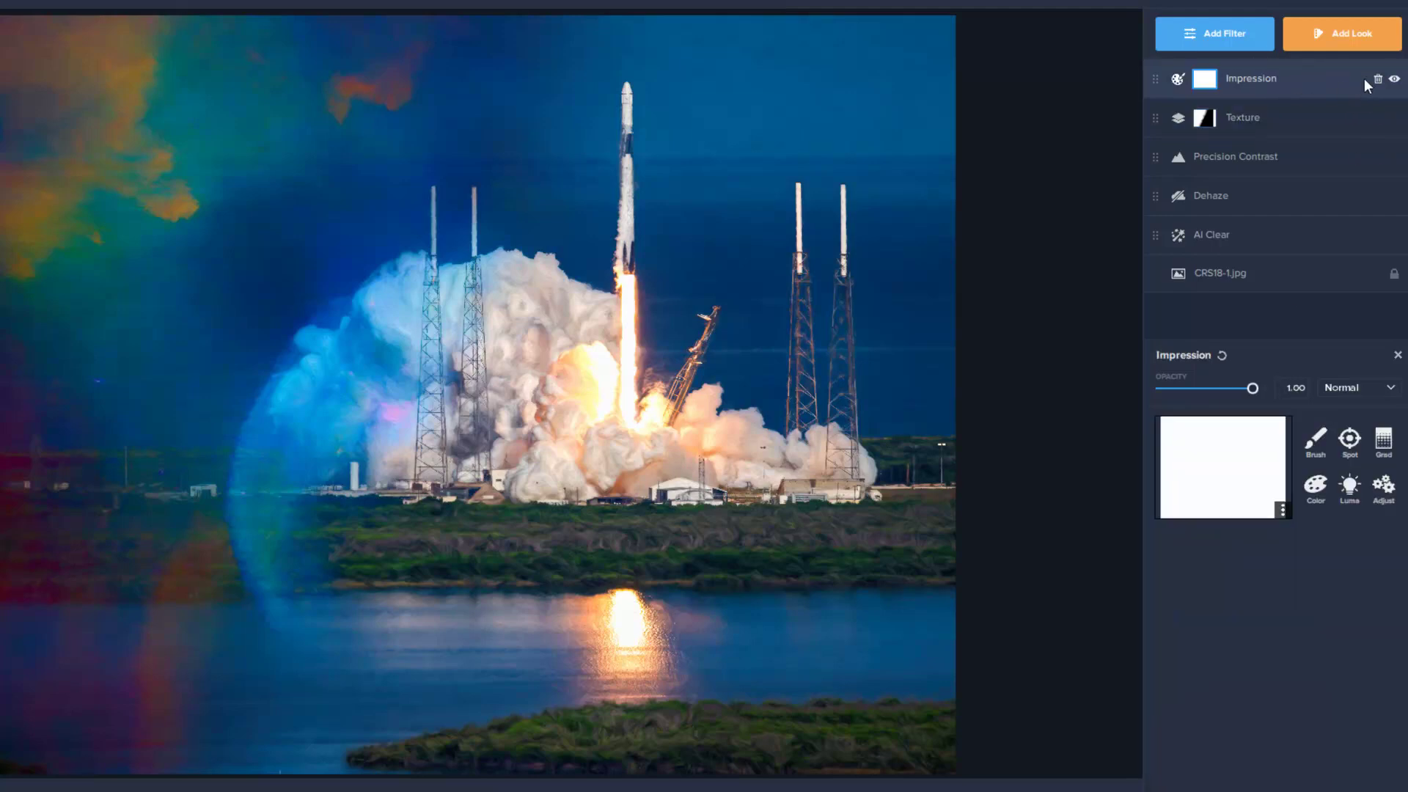
{"action": "left_click", "coordinate": [1283, 509]}
{"action": "left_click", "coordinate": [1299, 541]}
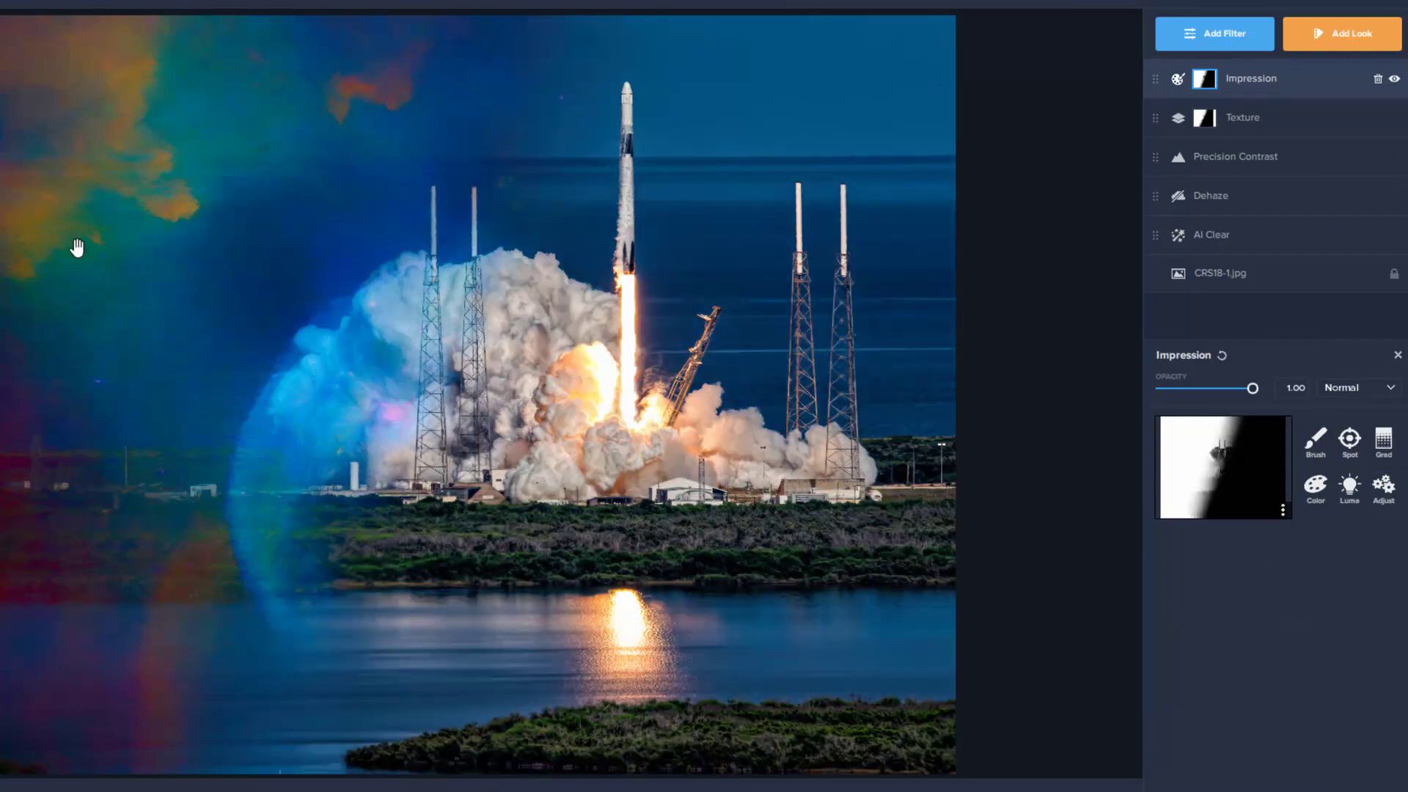
{"action": "left_click", "coordinate": [1285, 510]}
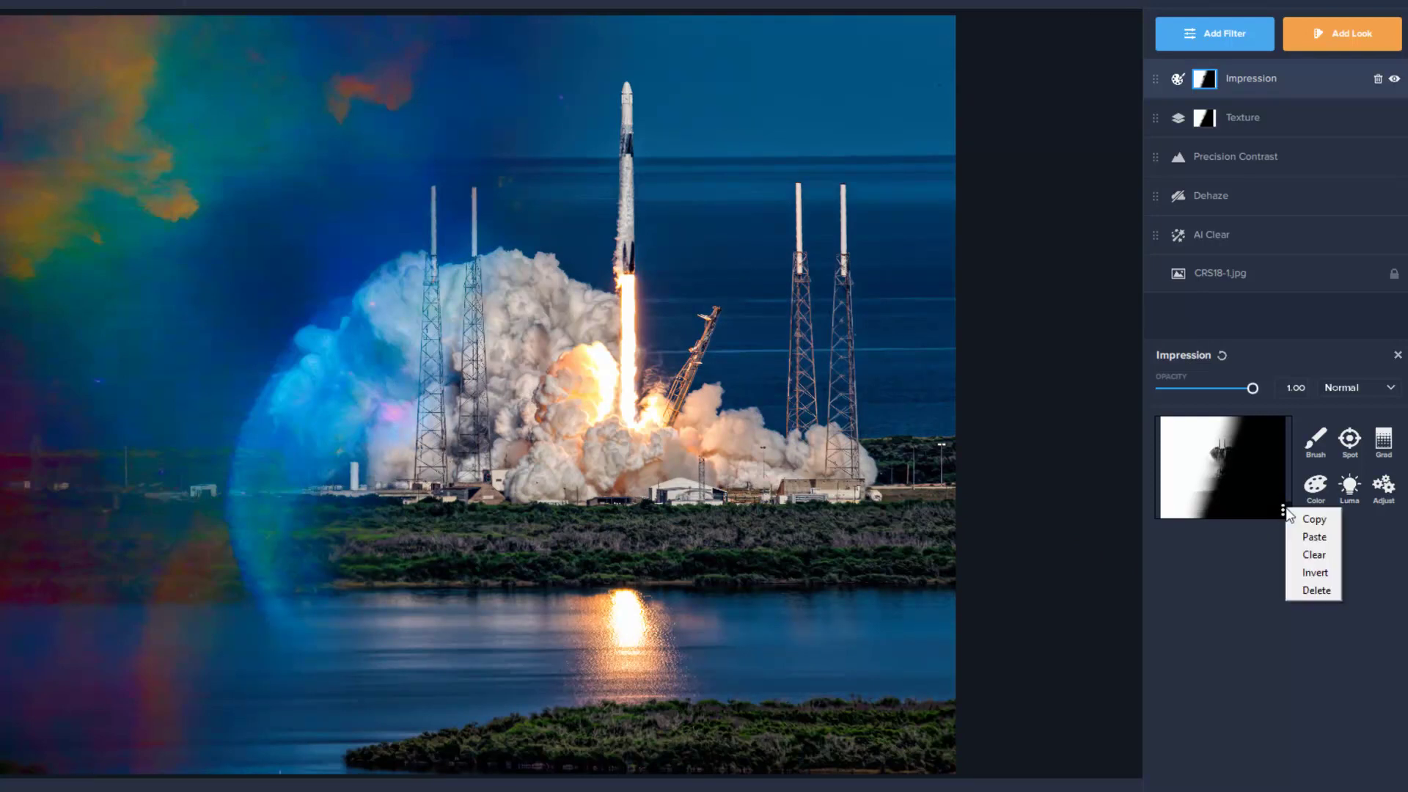
{"action": "left_click", "coordinate": [1306, 566]}
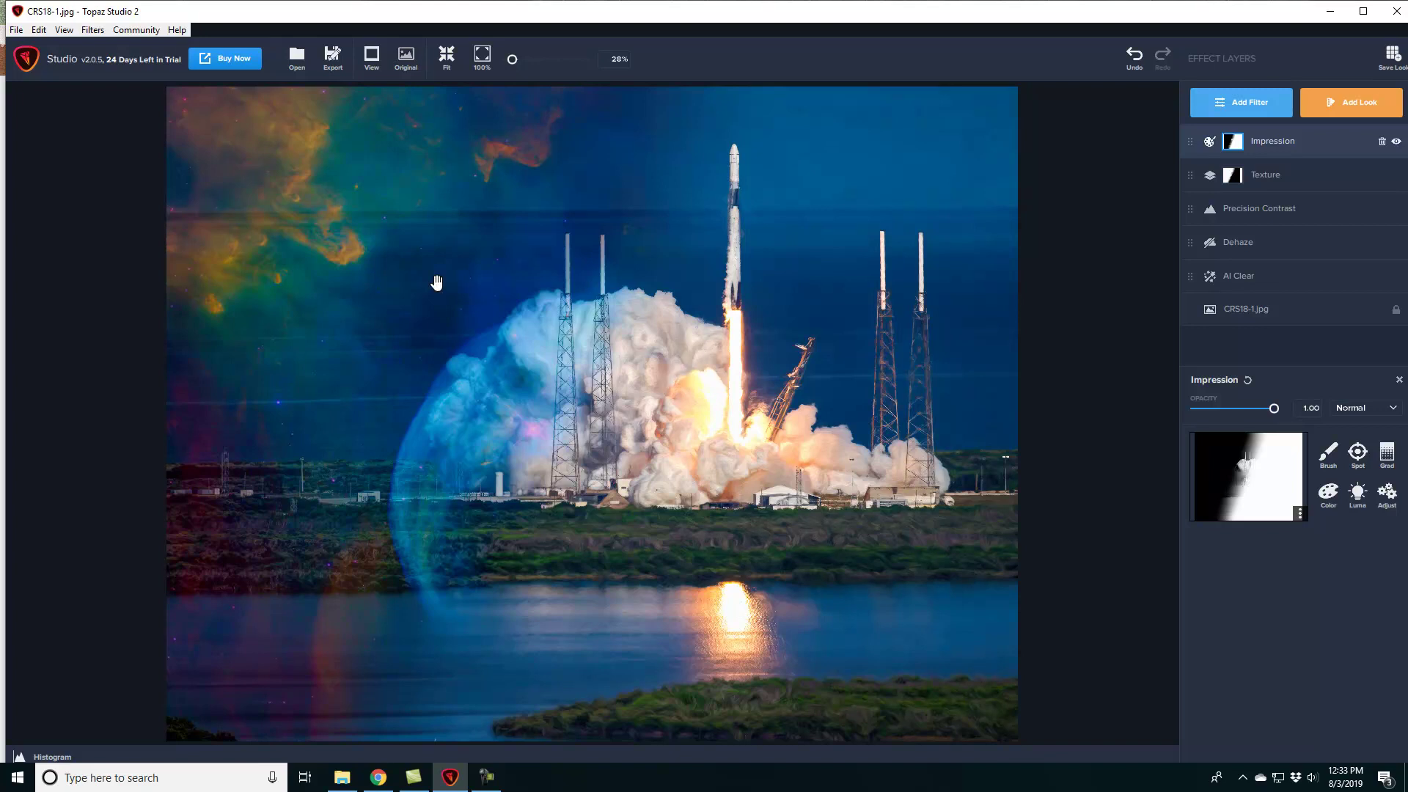
Save the project as CRS18Launch
{"action": "left_click", "coordinate": [17, 31]}
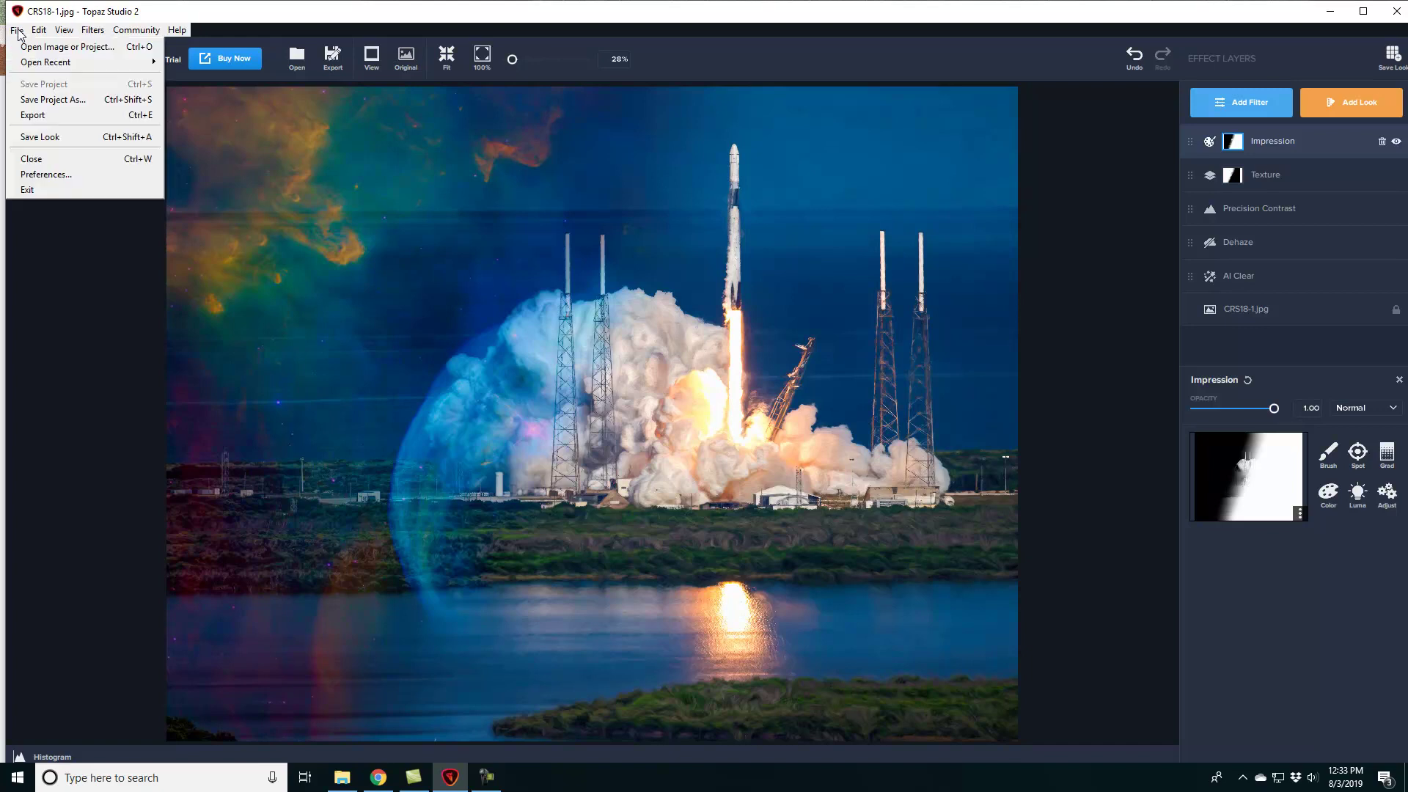
{"action": "left_click", "coordinate": [34, 108]}
{"action": "type", "text": "CRS18Lau"}
{"action": "type", "text": "ch"}
{"action": "key", "text": "Return"}
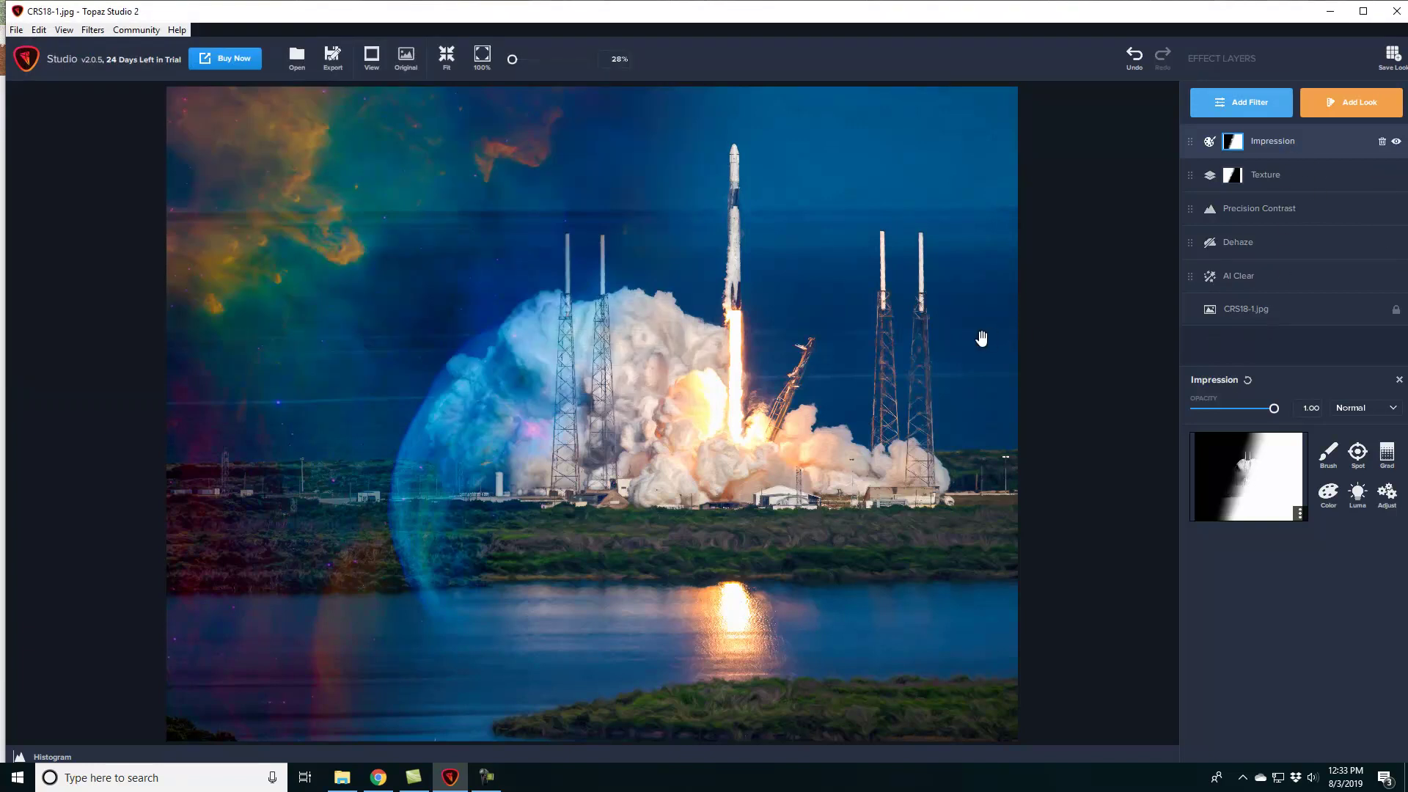
Export the edited image in JPG format as CRS18-1-studio.jpg
{"action": "left_click", "coordinate": [14, 31]}
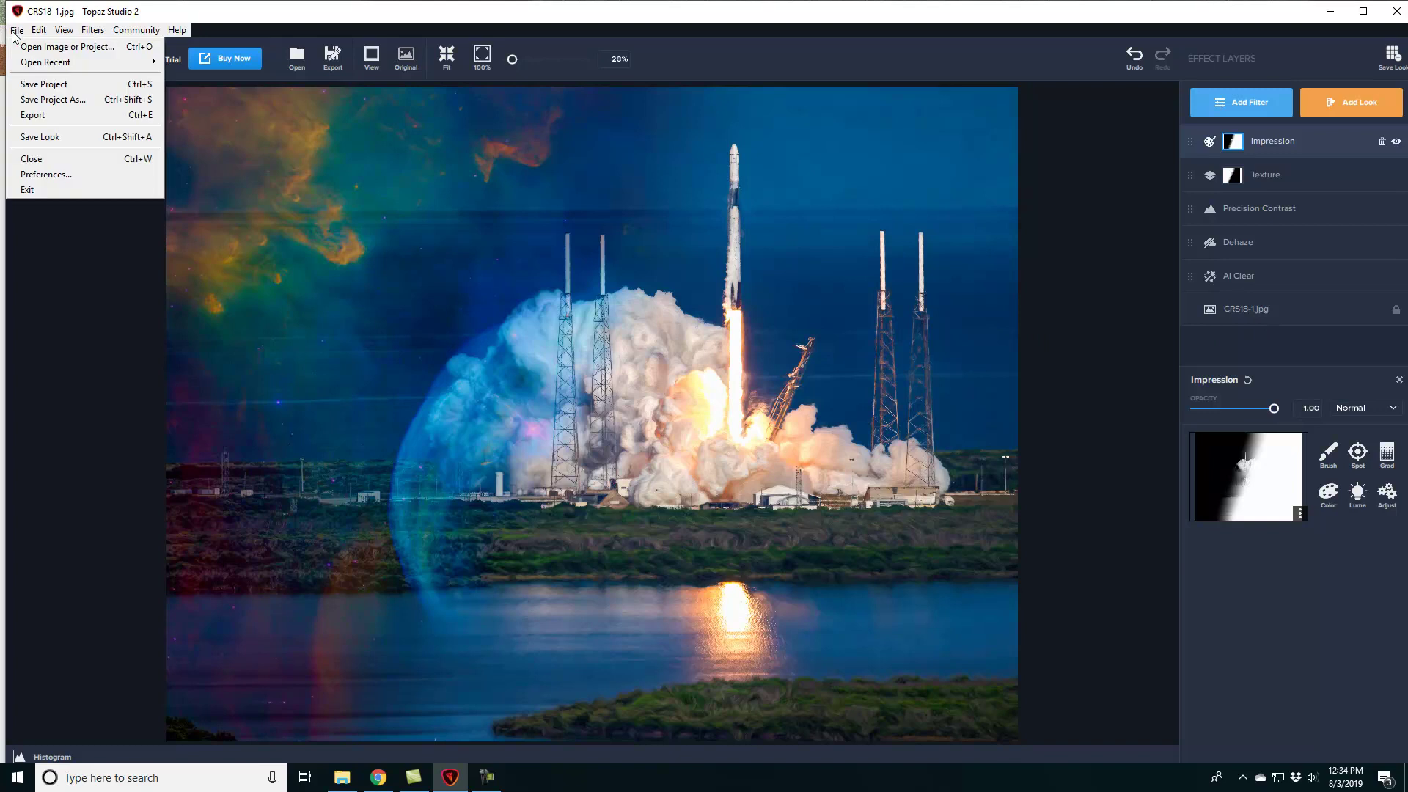
{"action": "left_click", "coordinate": [33, 118]}
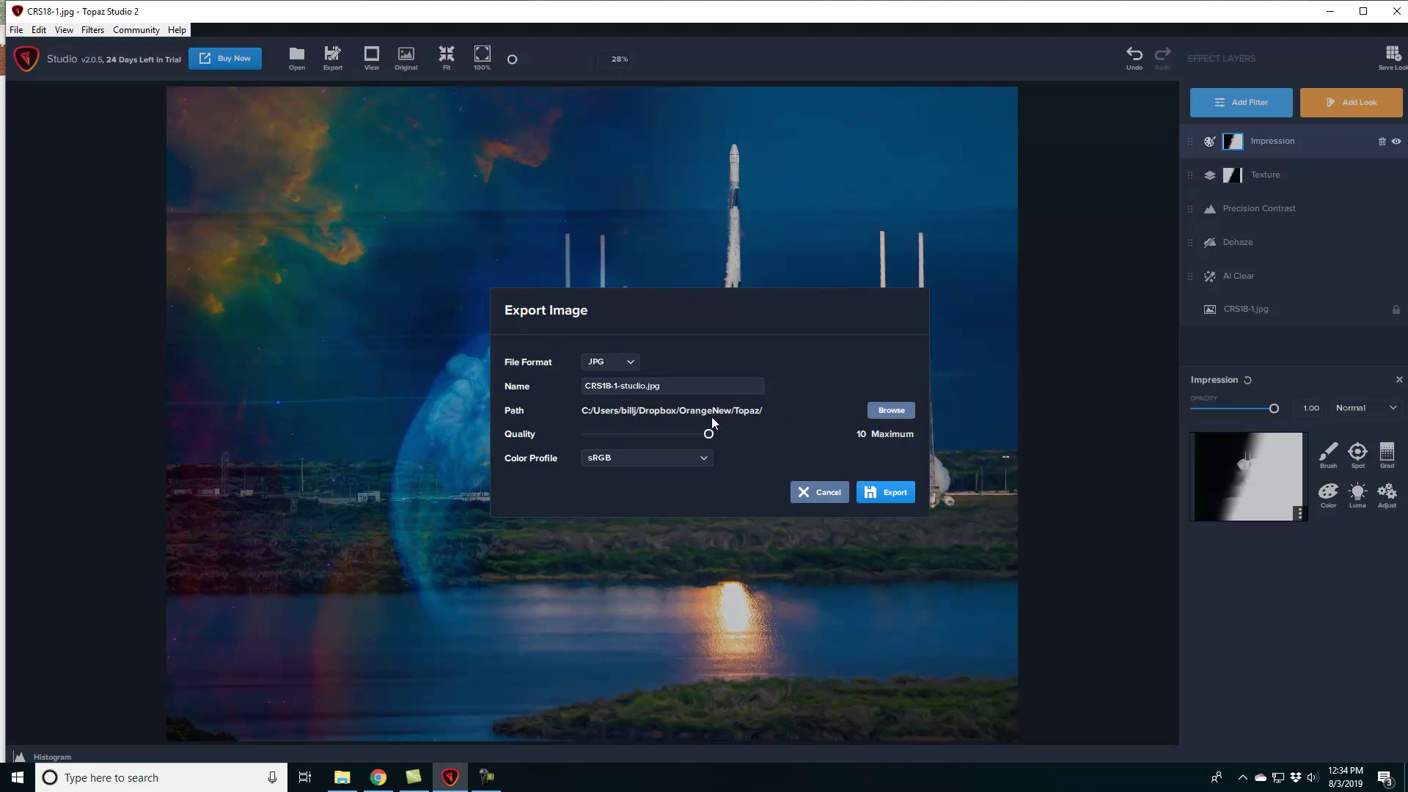
{"action": "left_click", "coordinate": [632, 363]}
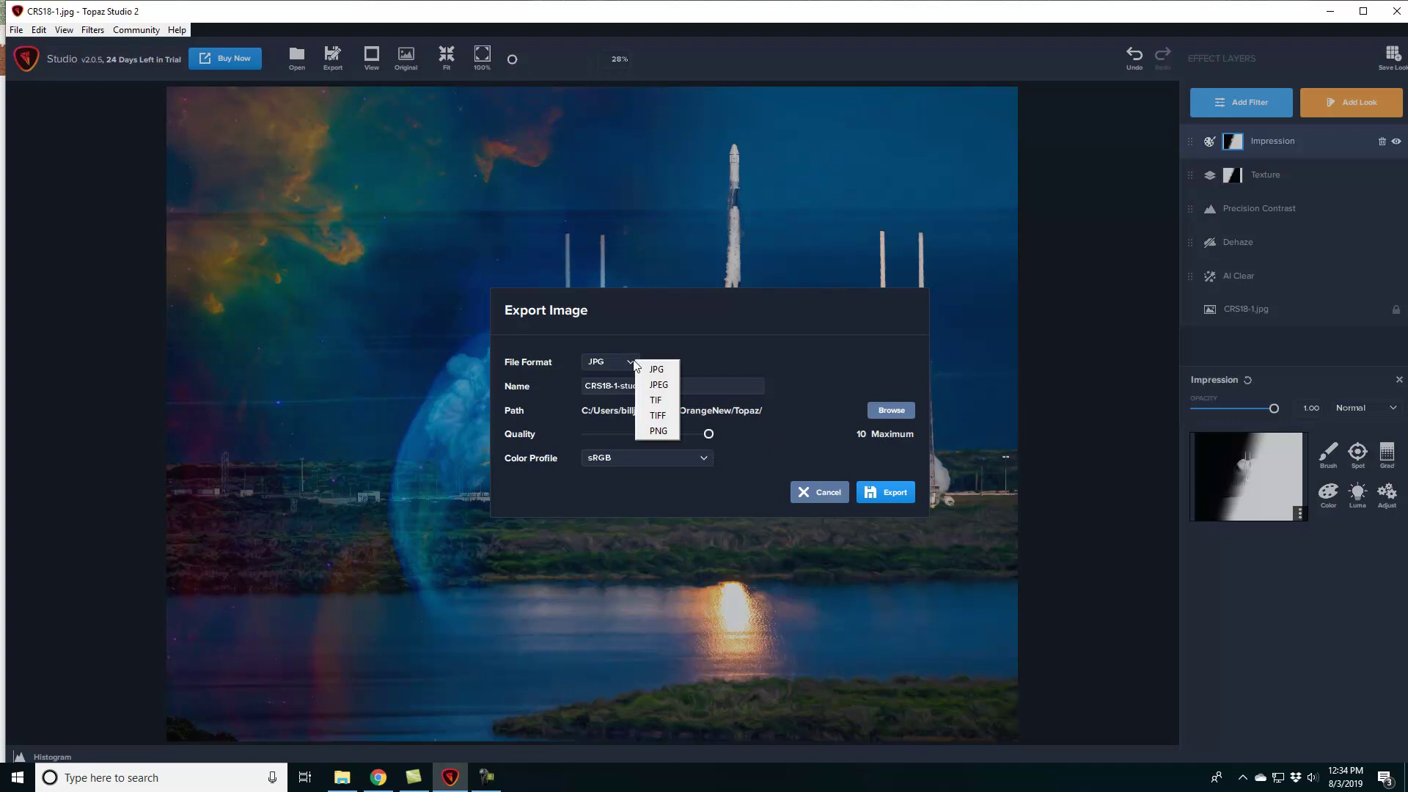
{"action": "left_click", "coordinate": [633, 363]}
{"action": "left_click", "coordinate": [875, 492]}
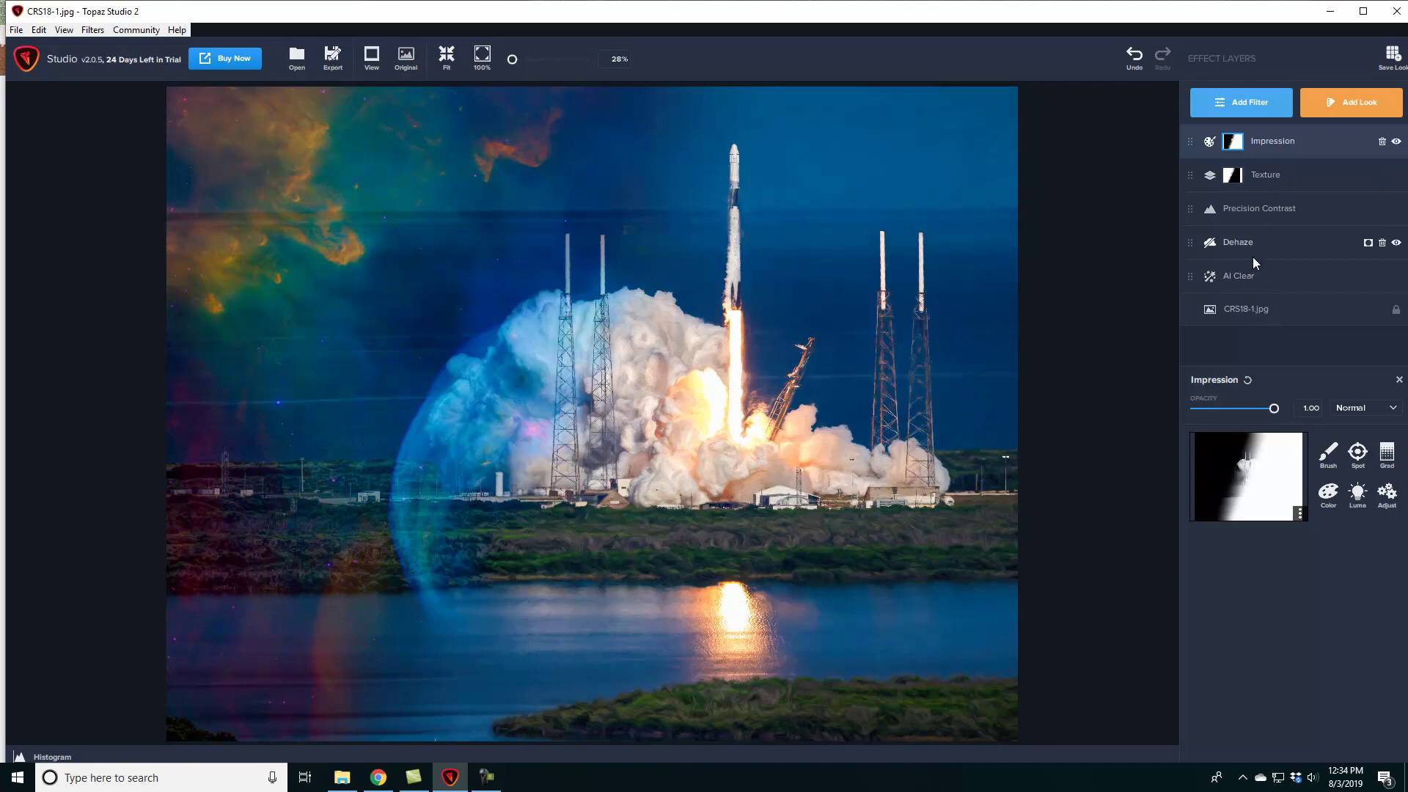
Save a look named NebulaTopLeft with the description 'Painting on right, nebula on left'
{"action": "left_click", "coordinate": [1393, 58]}
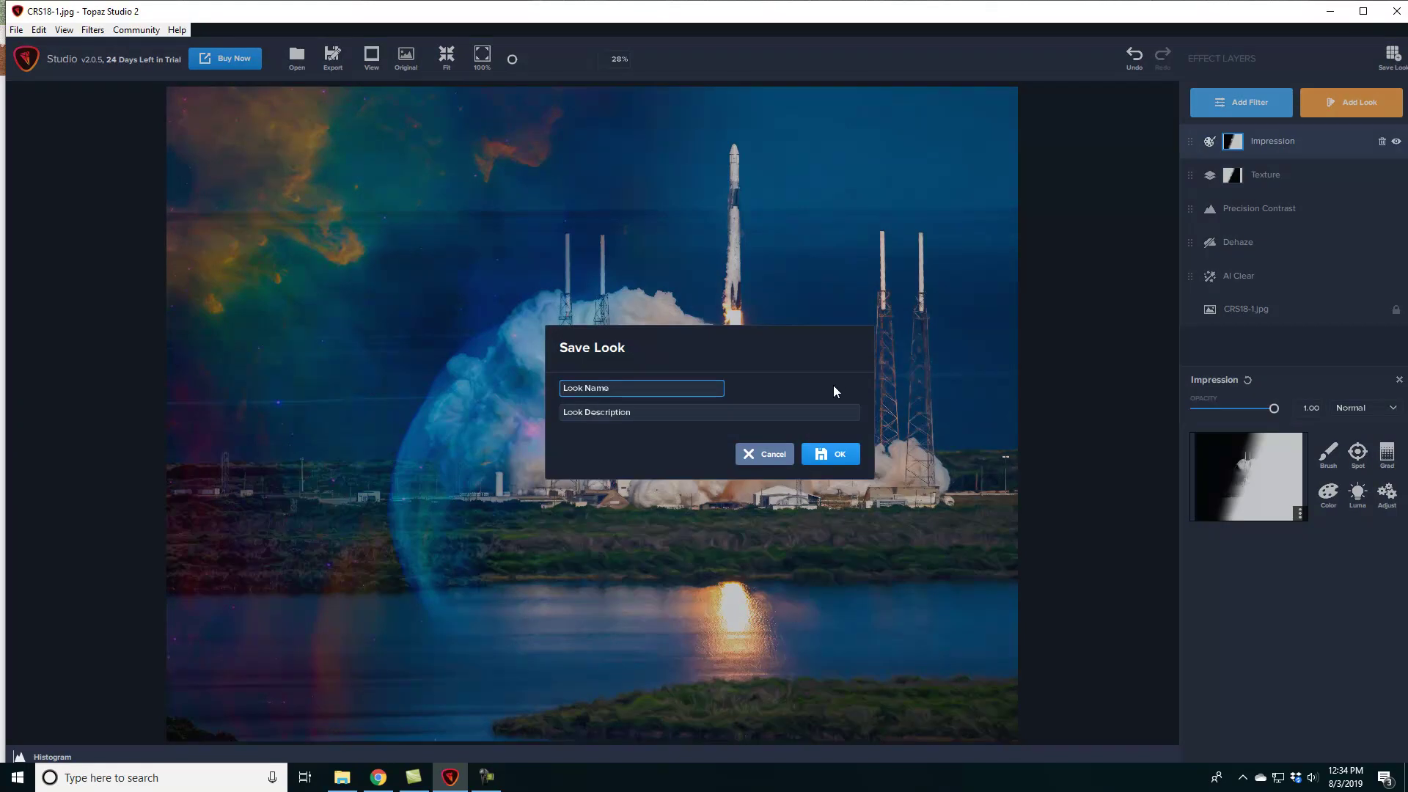
{"action": "type", "text": "NebulaTopLeft"}
{"action": "key", "text": "Tab"}
{"action": "type", "text": "Painting on righ"}
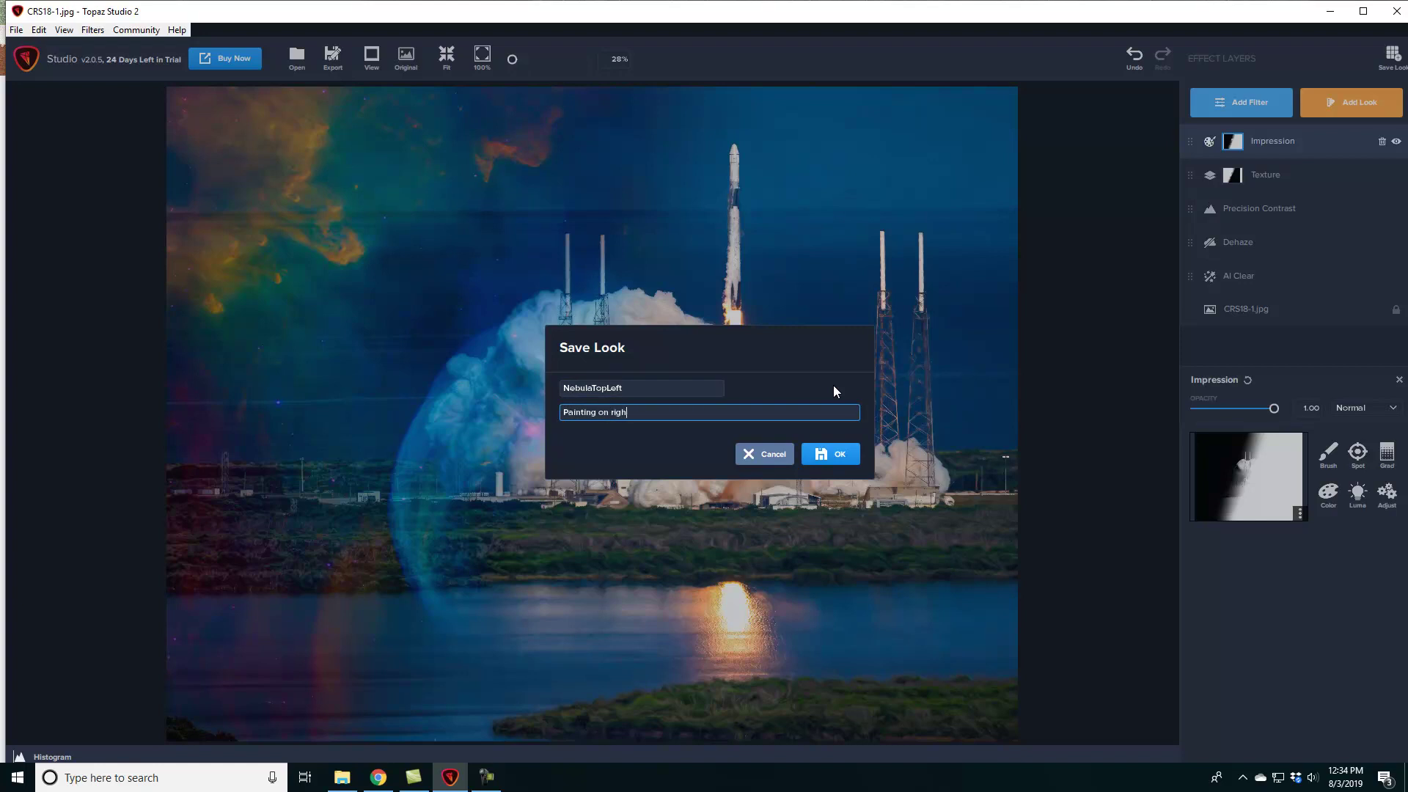
{"action": "type", "text": "t, nebular o"}
{"action": "type", "text": "n"}
{"action": "type", "text": "on left"}
{"action": "left_click", "coordinate": [834, 454]}
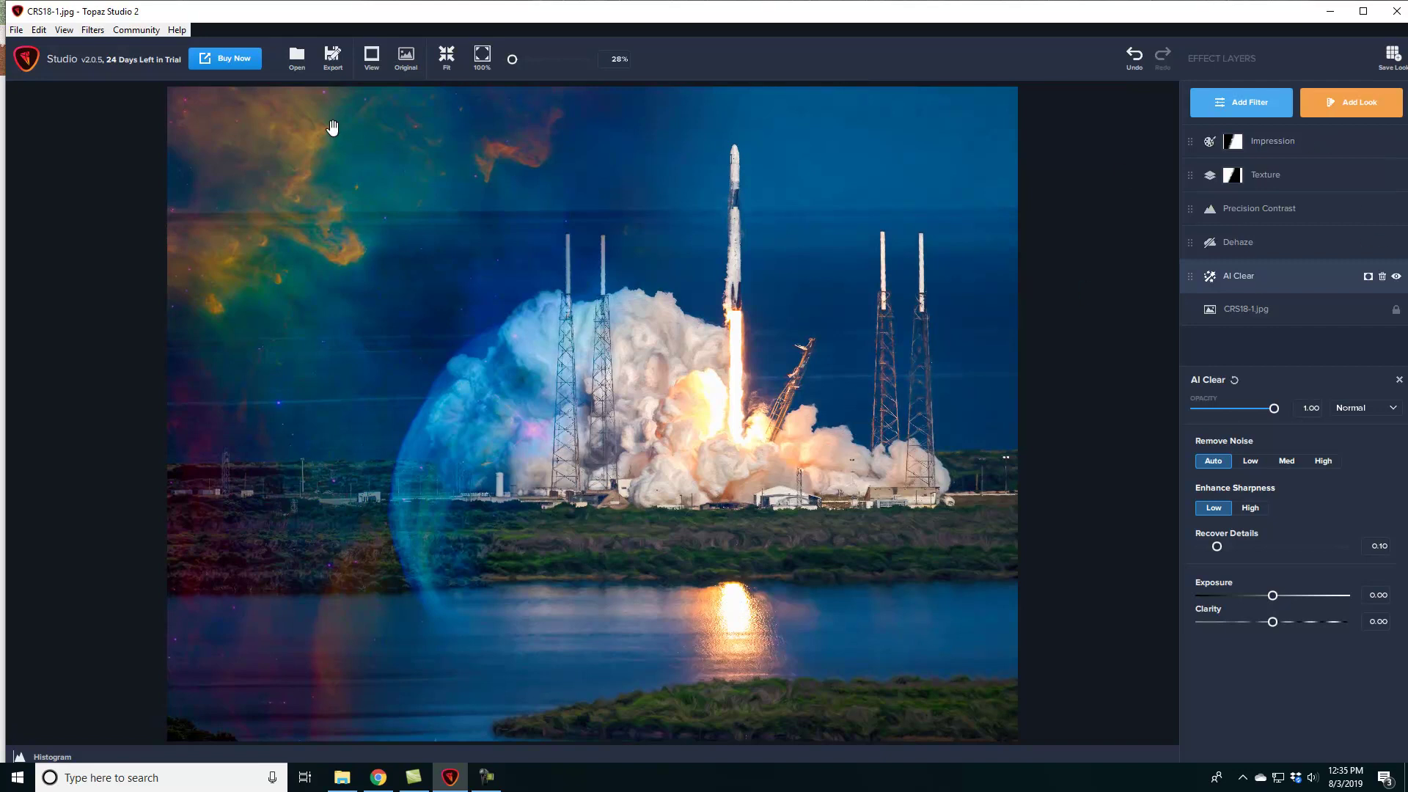
Open CRS-18 Liftoff-1.jpg without exporting the previous image's changes
{"action": "left_click", "coordinate": [16, 32]}
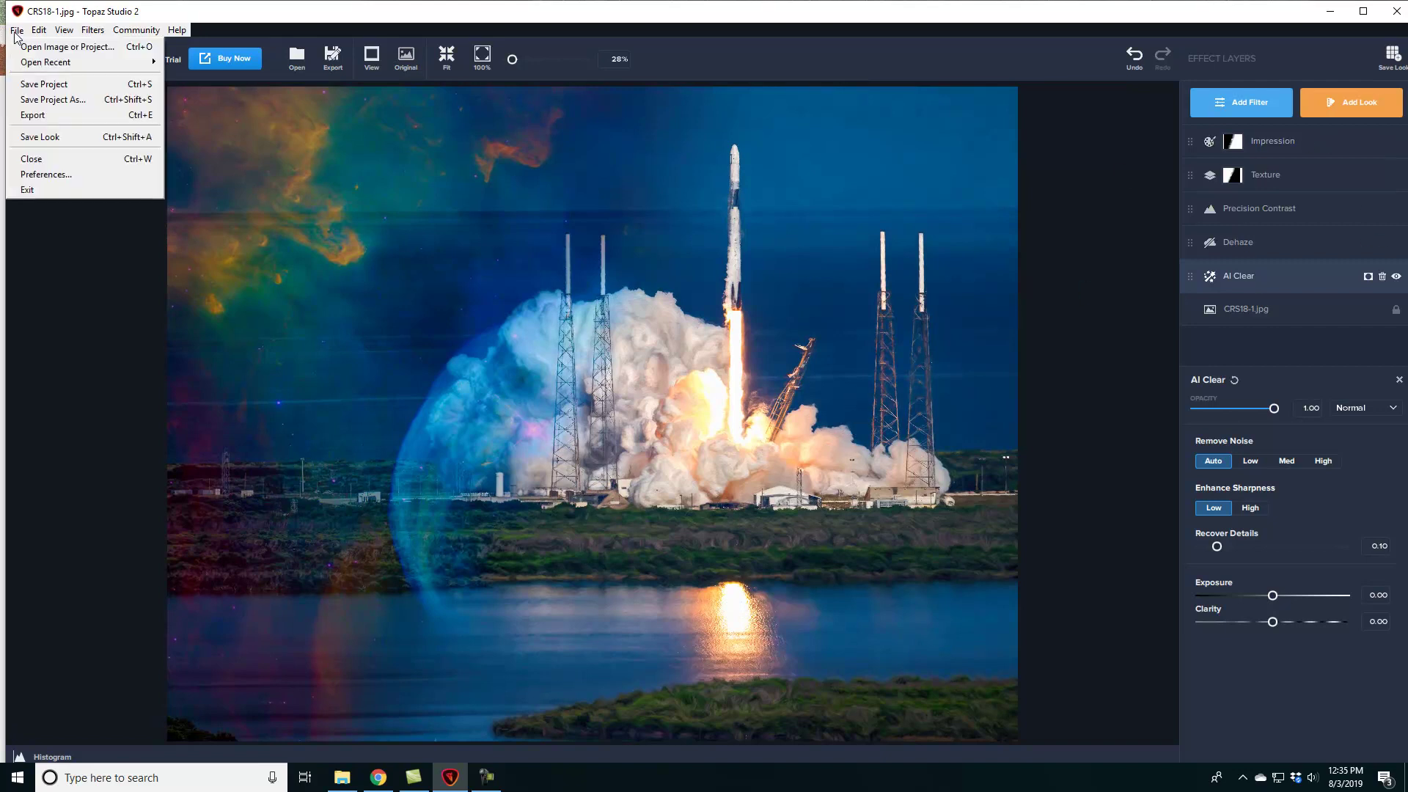
{"action": "left_click", "coordinate": [44, 47]}
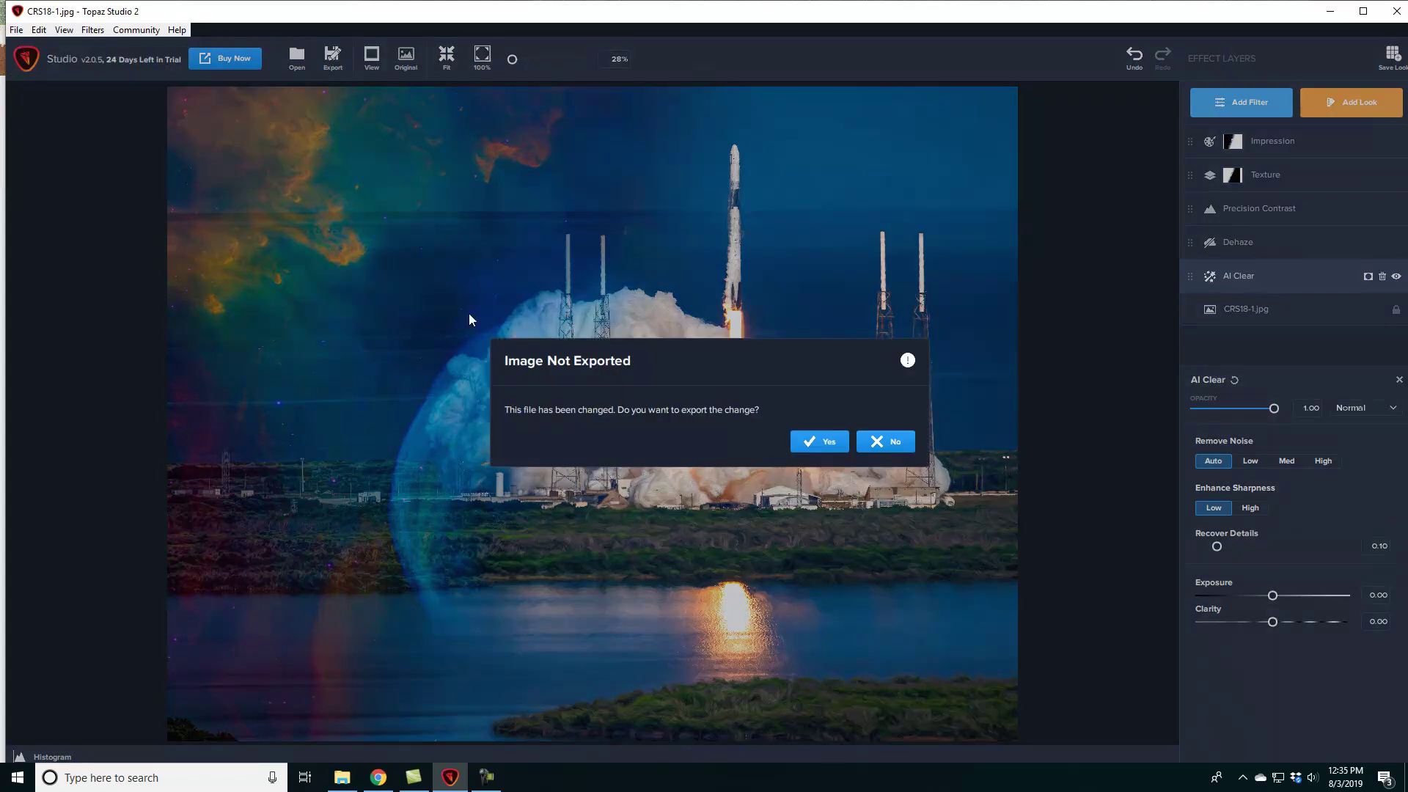
{"action": "left_click", "coordinate": [889, 441]}
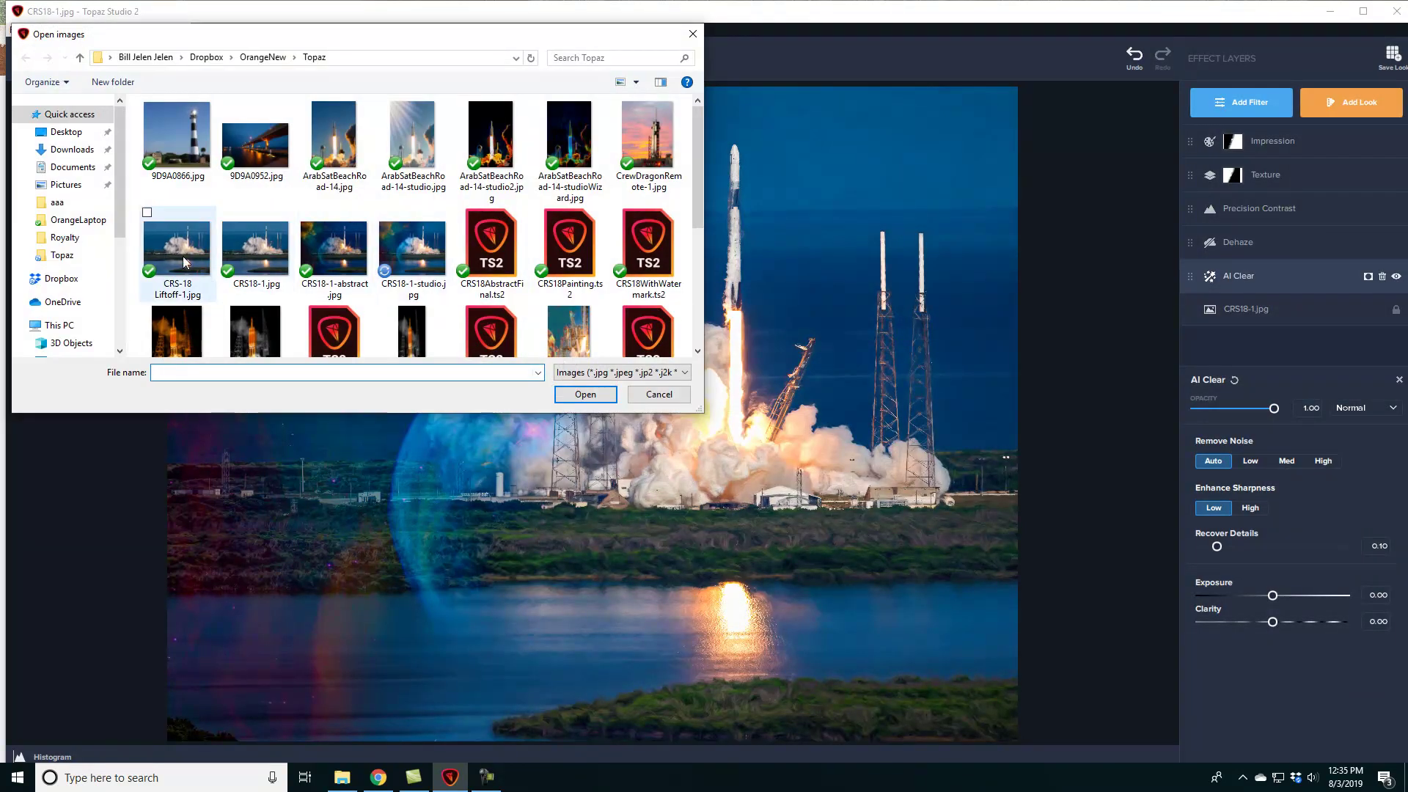
{"action": "left_click", "coordinate": [184, 263]}
{"action": "left_click", "coordinate": [585, 394]}
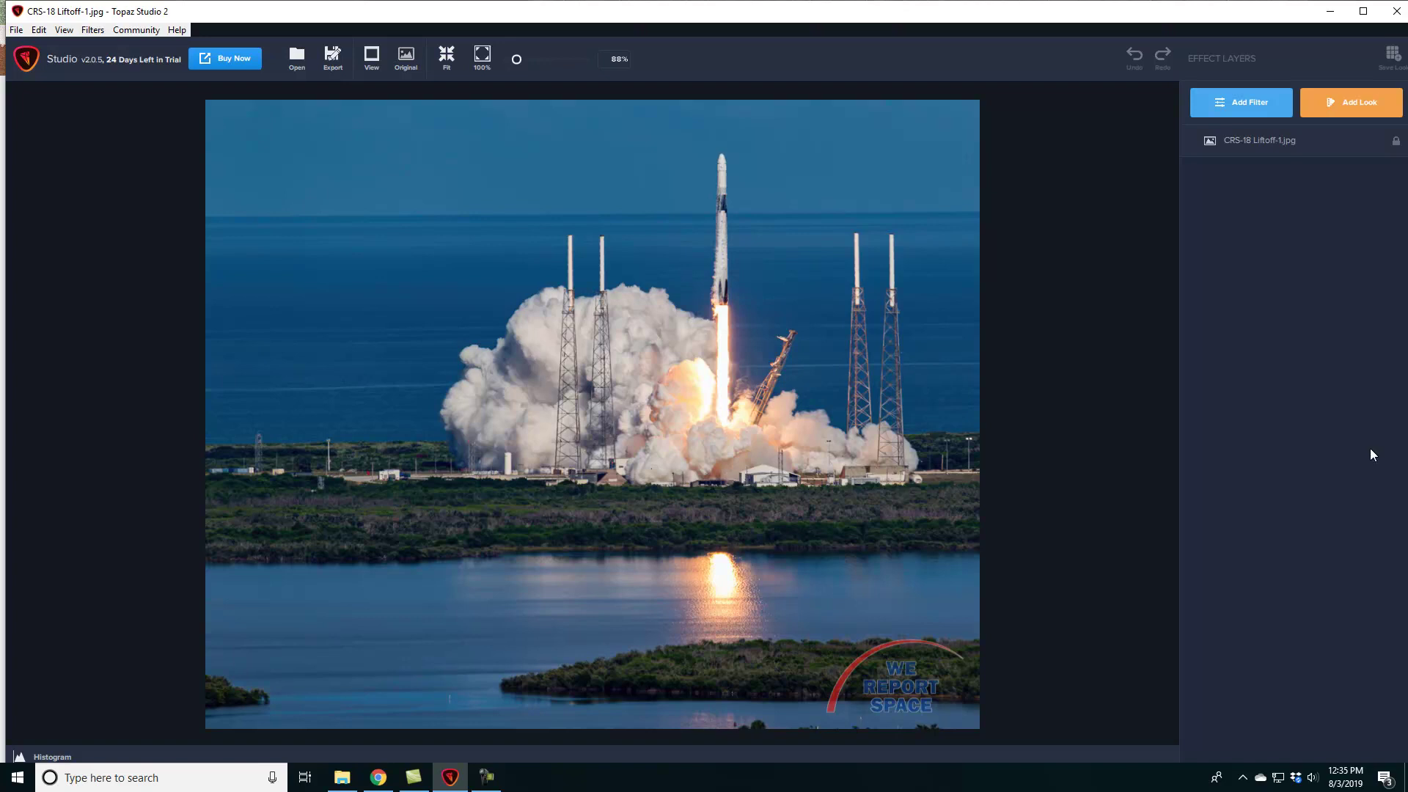
Apply the NebulaTopLeft look from My Looks, adding its five effect layers to CRS-18 Liftoff-1.jpg
{"action": "left_click", "coordinate": [1357, 107]}
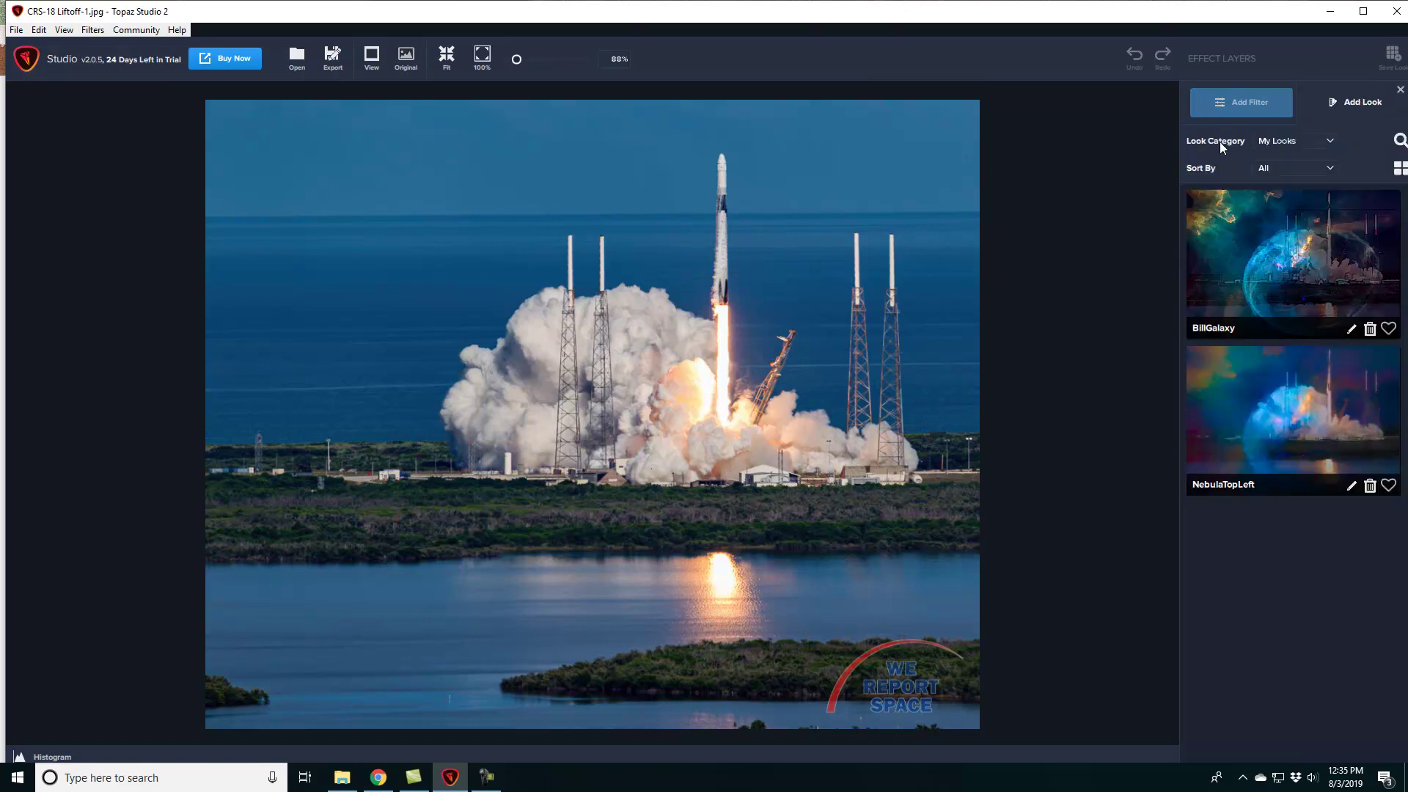
{"action": "left_click", "coordinate": [1328, 142]}
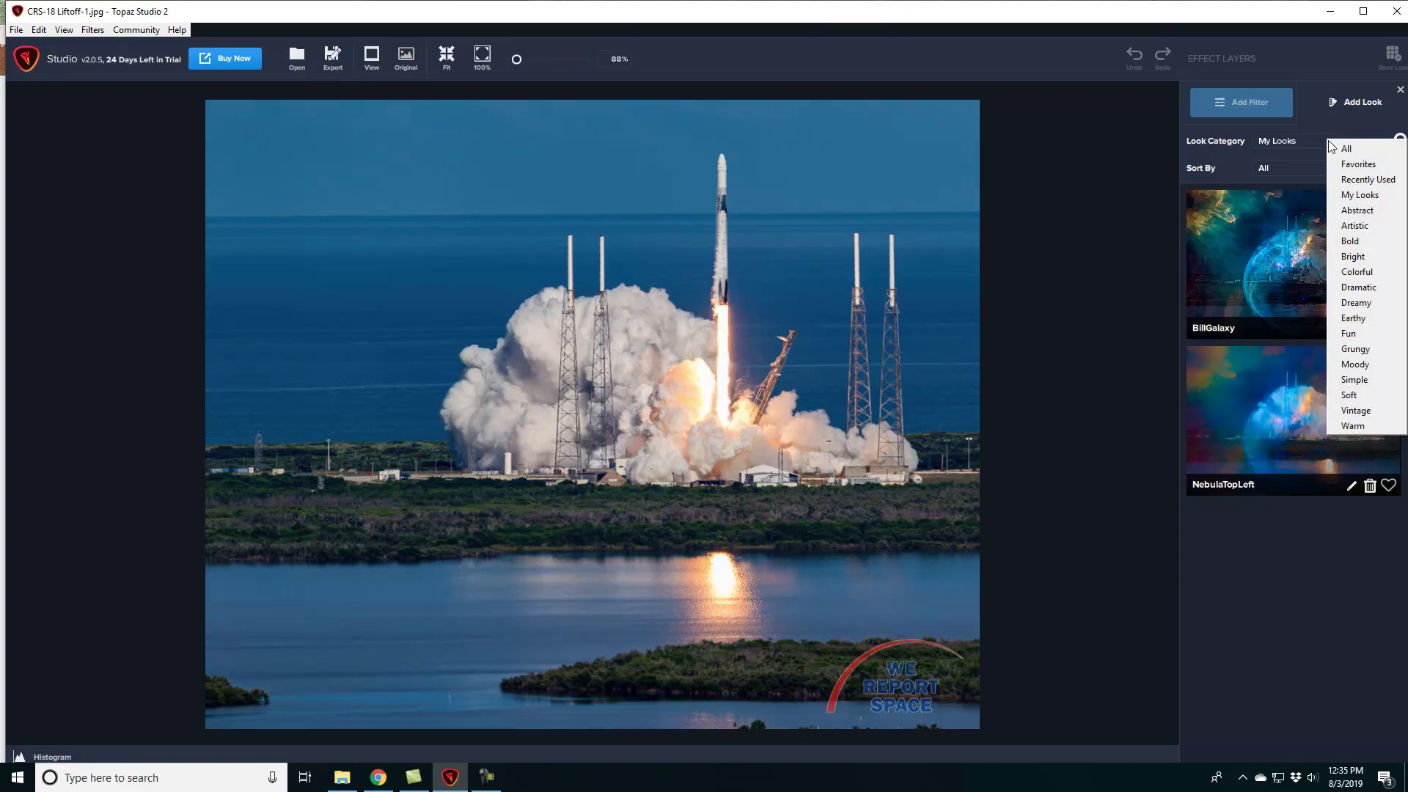
{"action": "left_click", "coordinate": [1336, 146]}
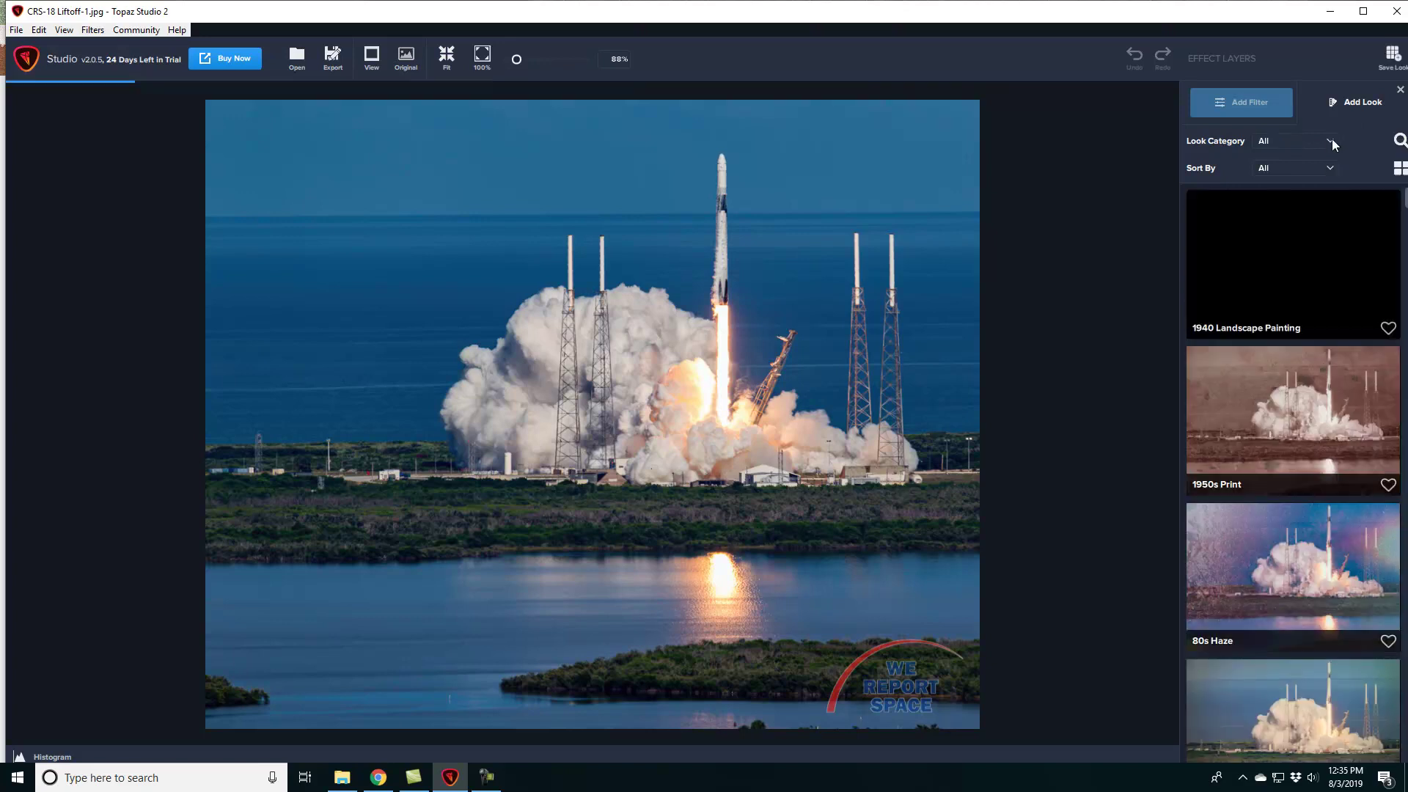
{"action": "left_click", "coordinate": [1332, 139]}
{"action": "left_click", "coordinate": [1353, 194]}
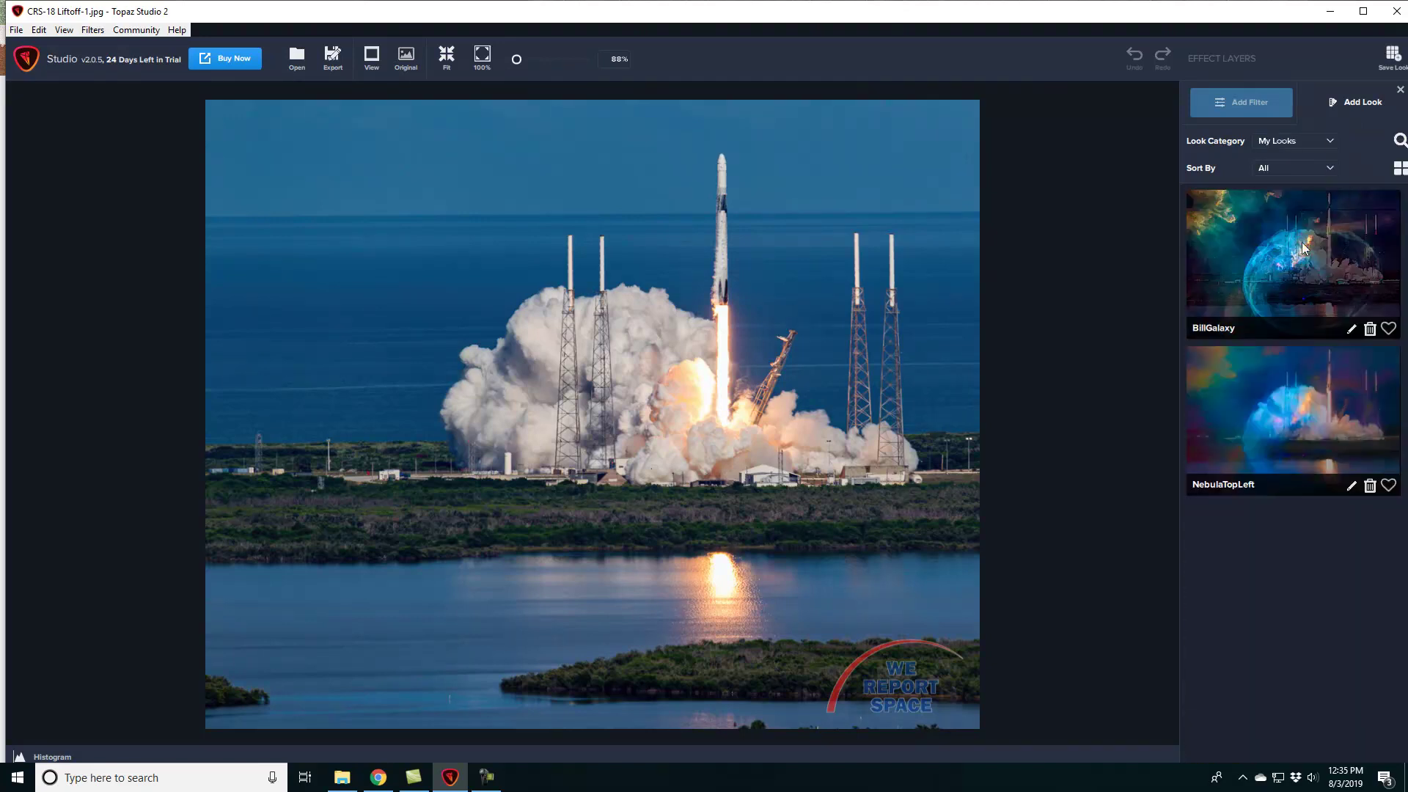
{"action": "left_click", "coordinate": [1278, 430]}
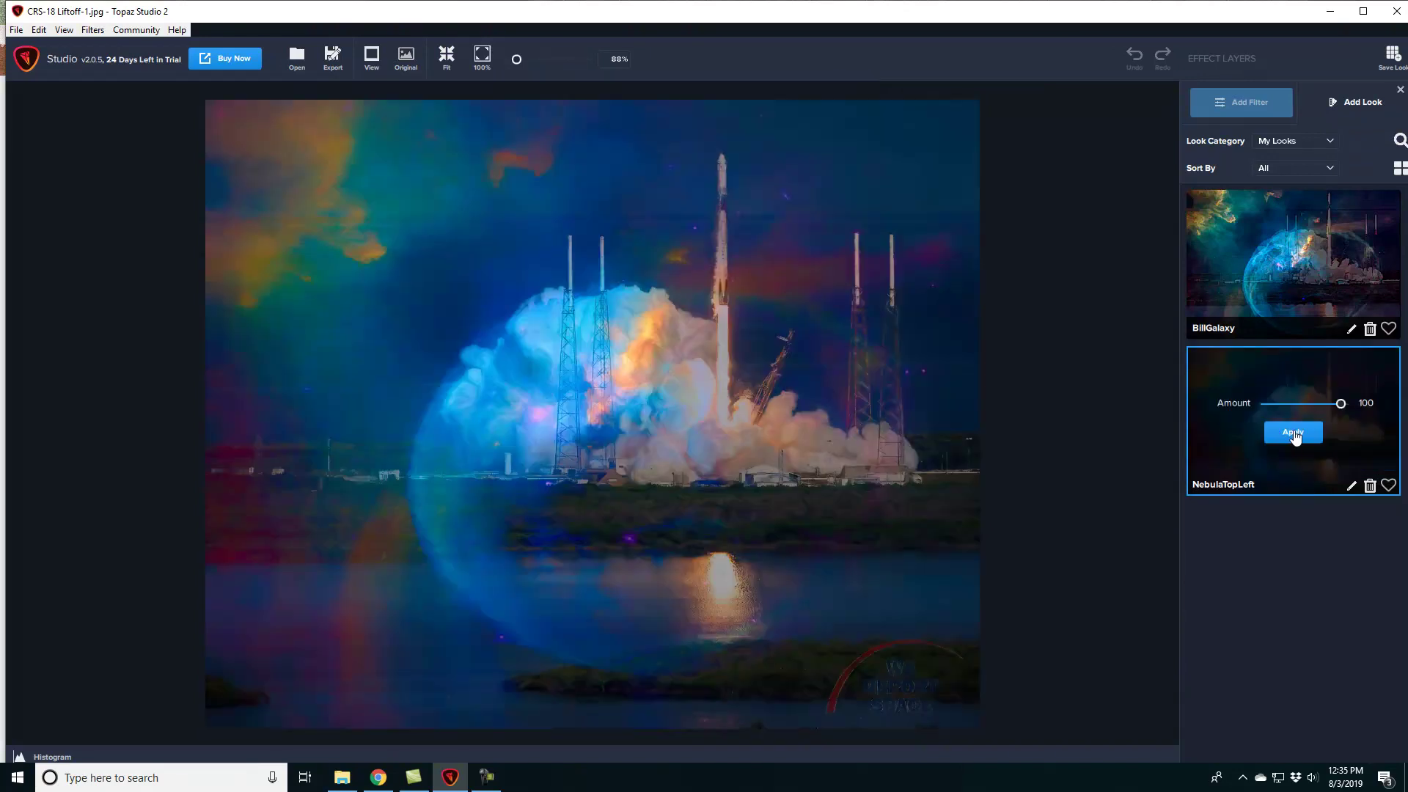
{"action": "left_click", "coordinate": [1294, 435]}
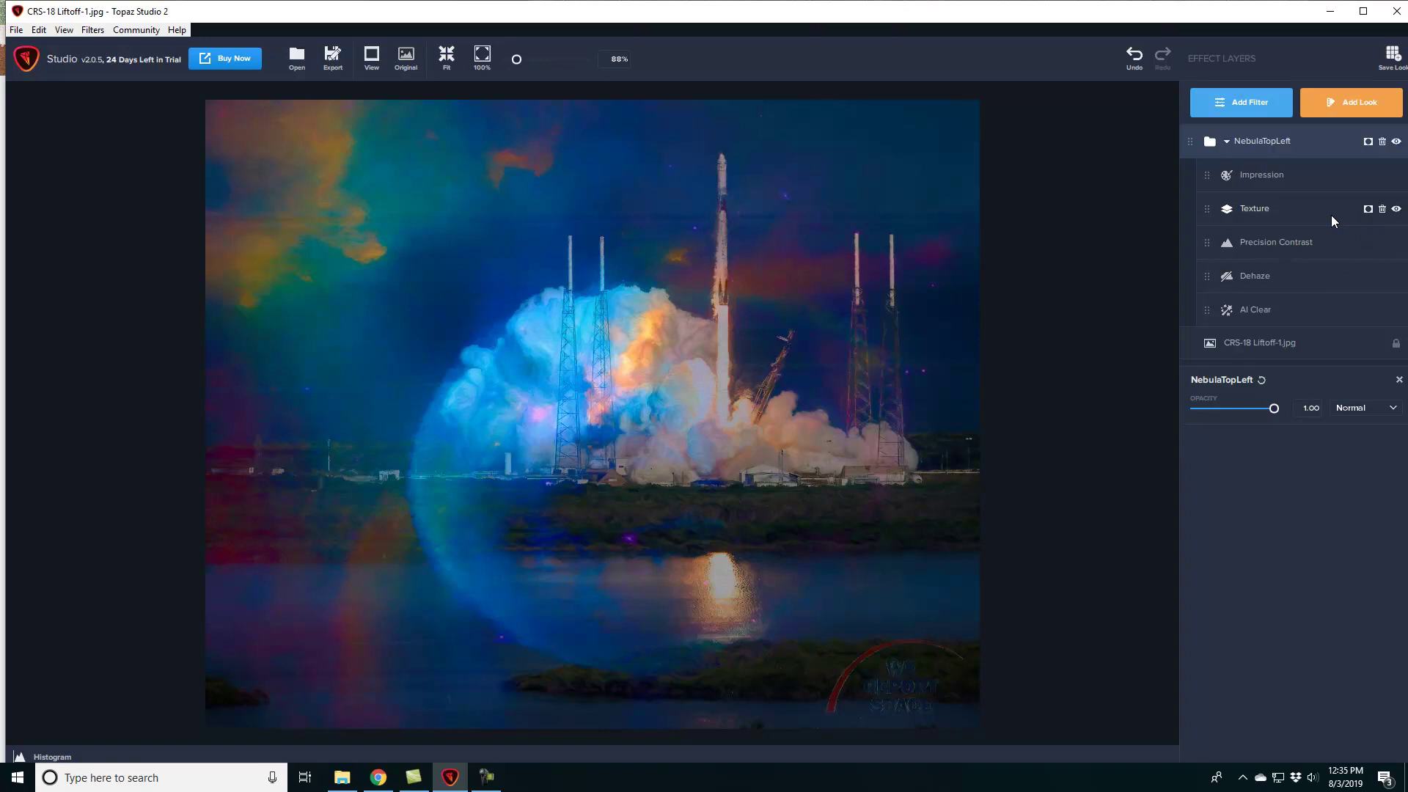
Mask the Texture layer with a steep diagonal gradient toward the top-left, then copy and apply it
{"action": "left_click", "coordinate": [1369, 211]}
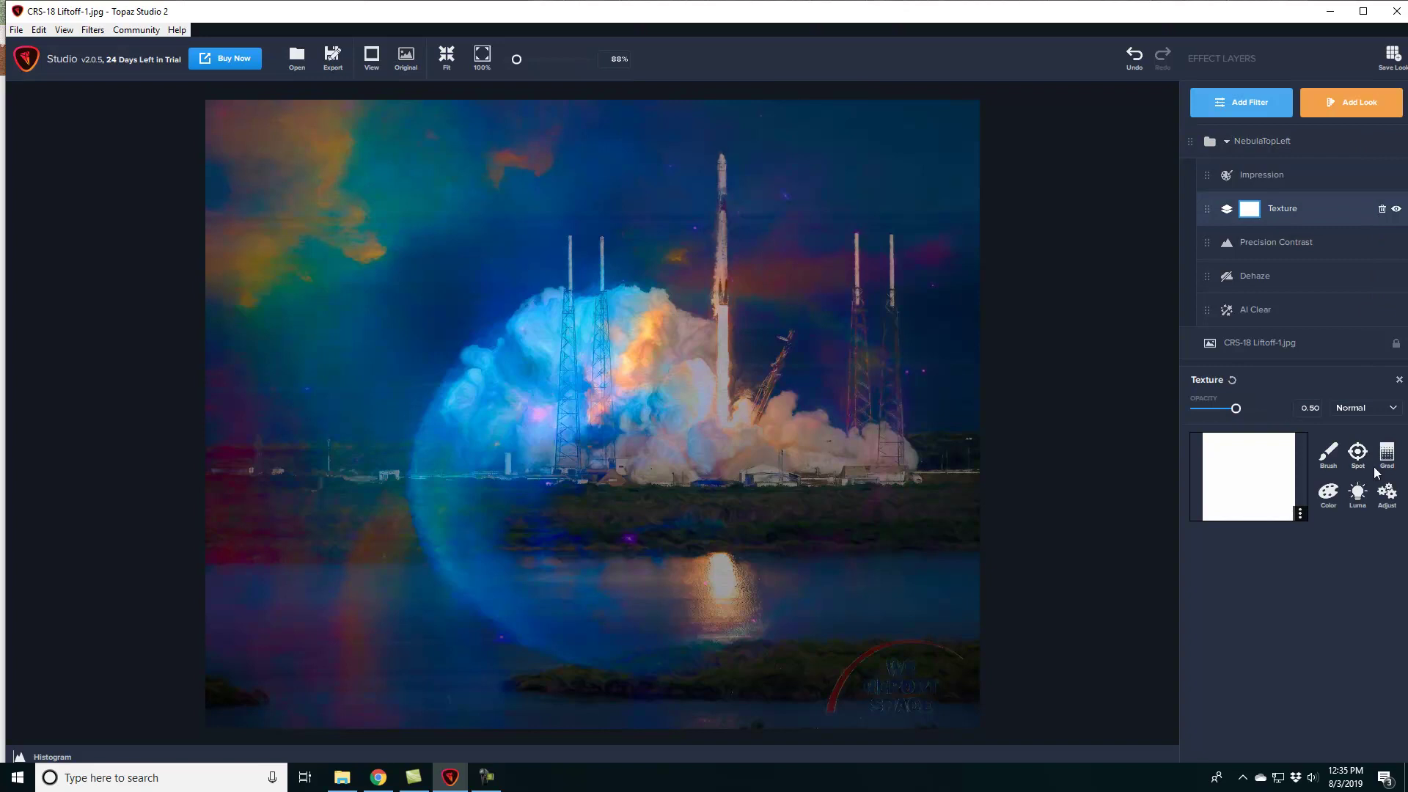
{"action": "left_click", "coordinate": [1380, 465]}
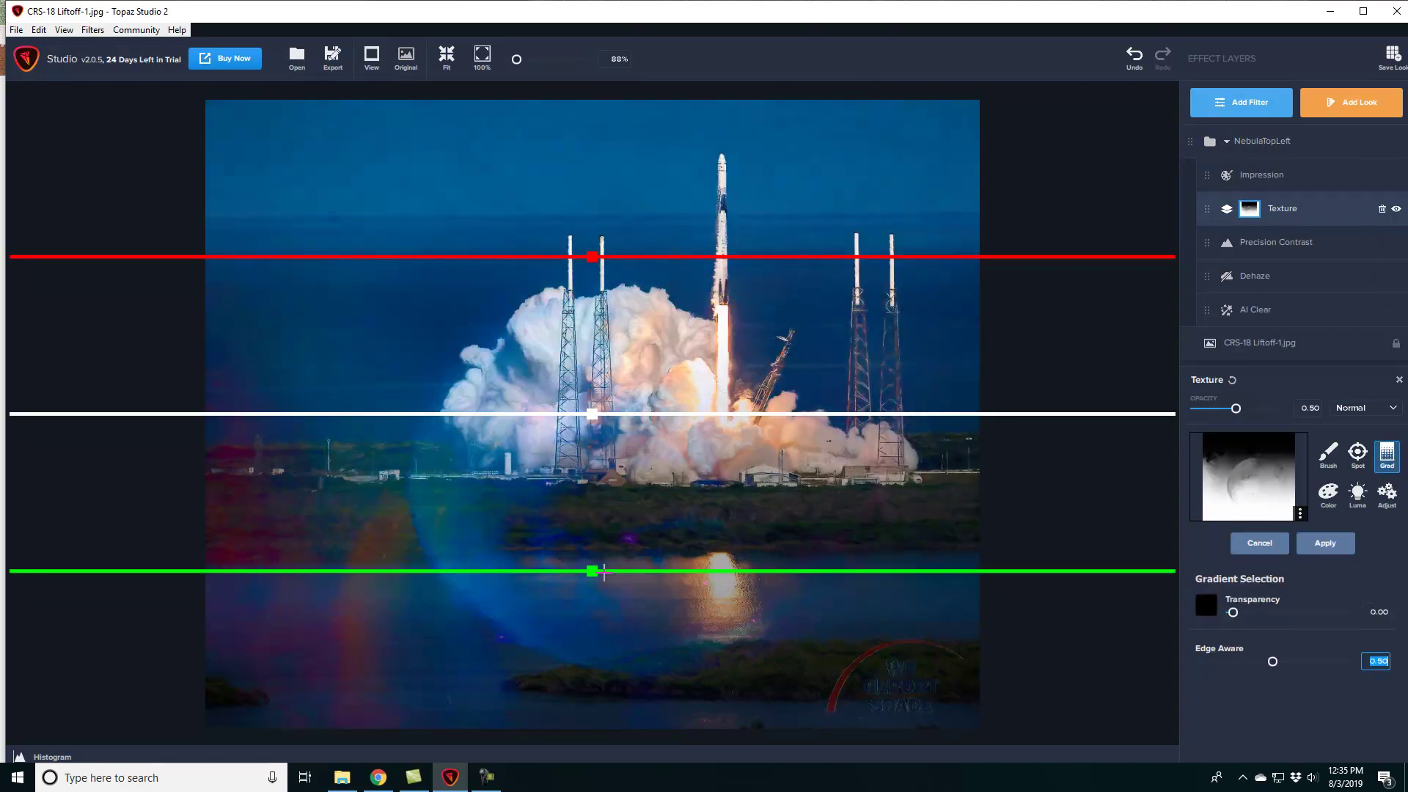
{"action": "left_click_drag", "start_coordinate": [594, 573], "coordinate": [398, 187]}
{"action": "left_click_drag", "start_coordinate": [502, 221], "coordinate": [537, 359]}
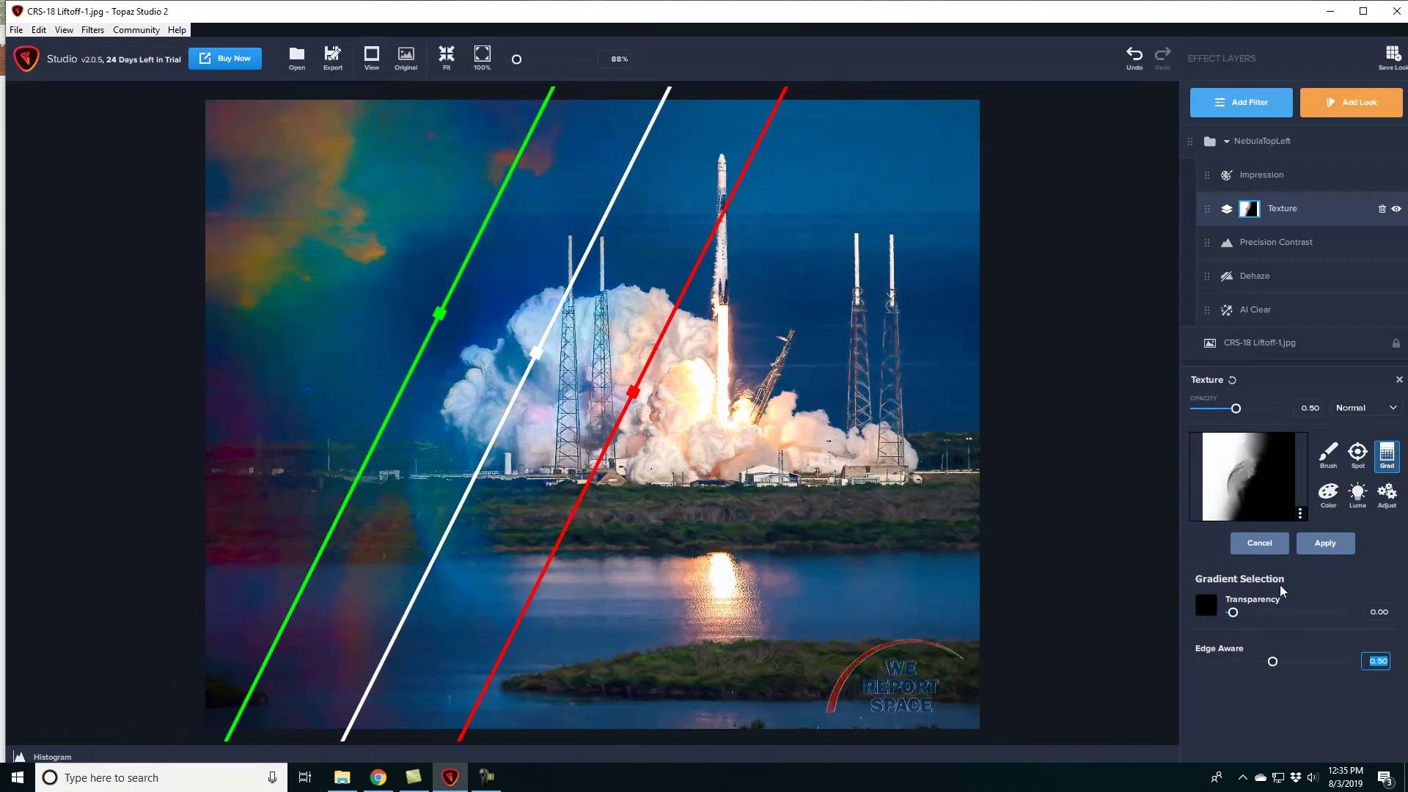
{"action": "left_click", "coordinate": [1303, 515]}
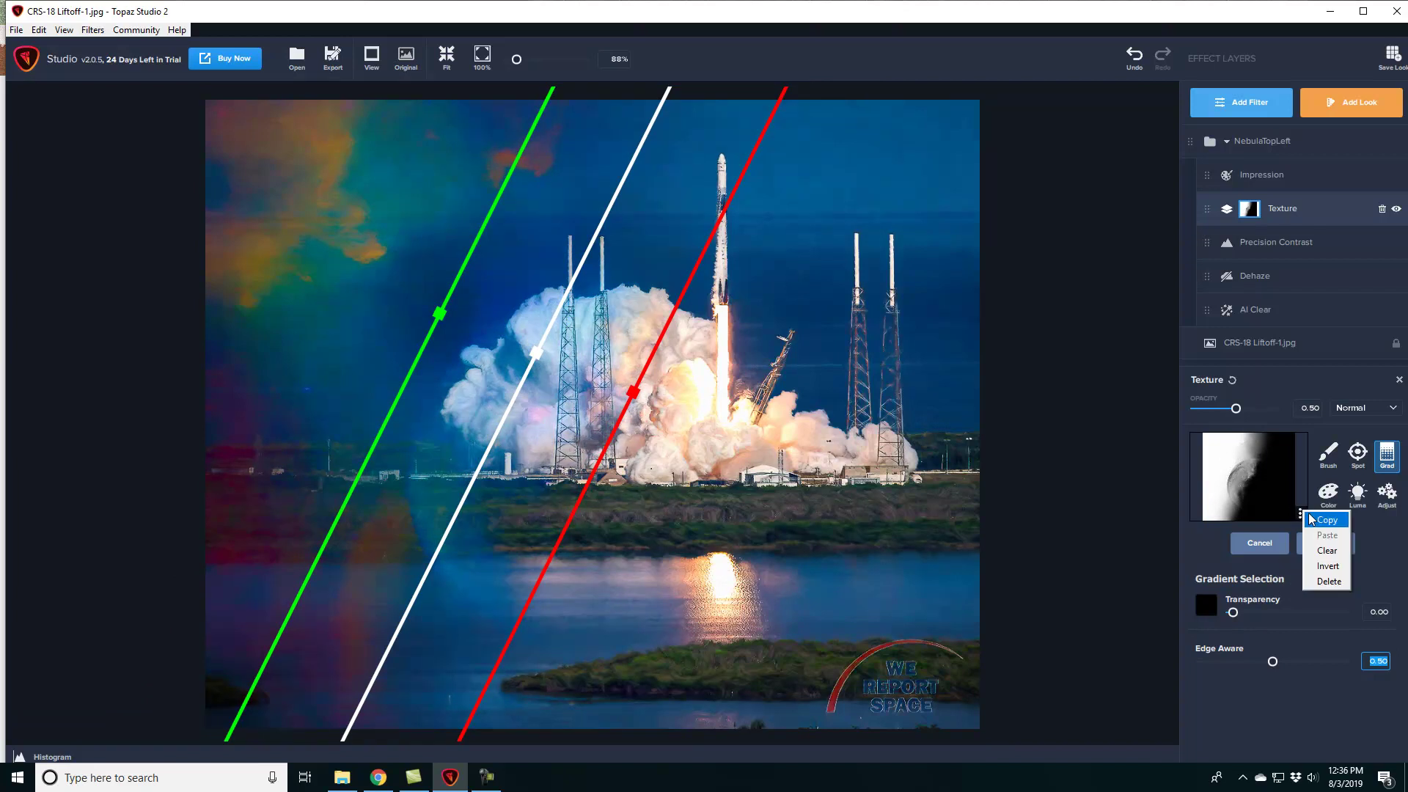
{"action": "left_click", "coordinate": [1303, 516]}
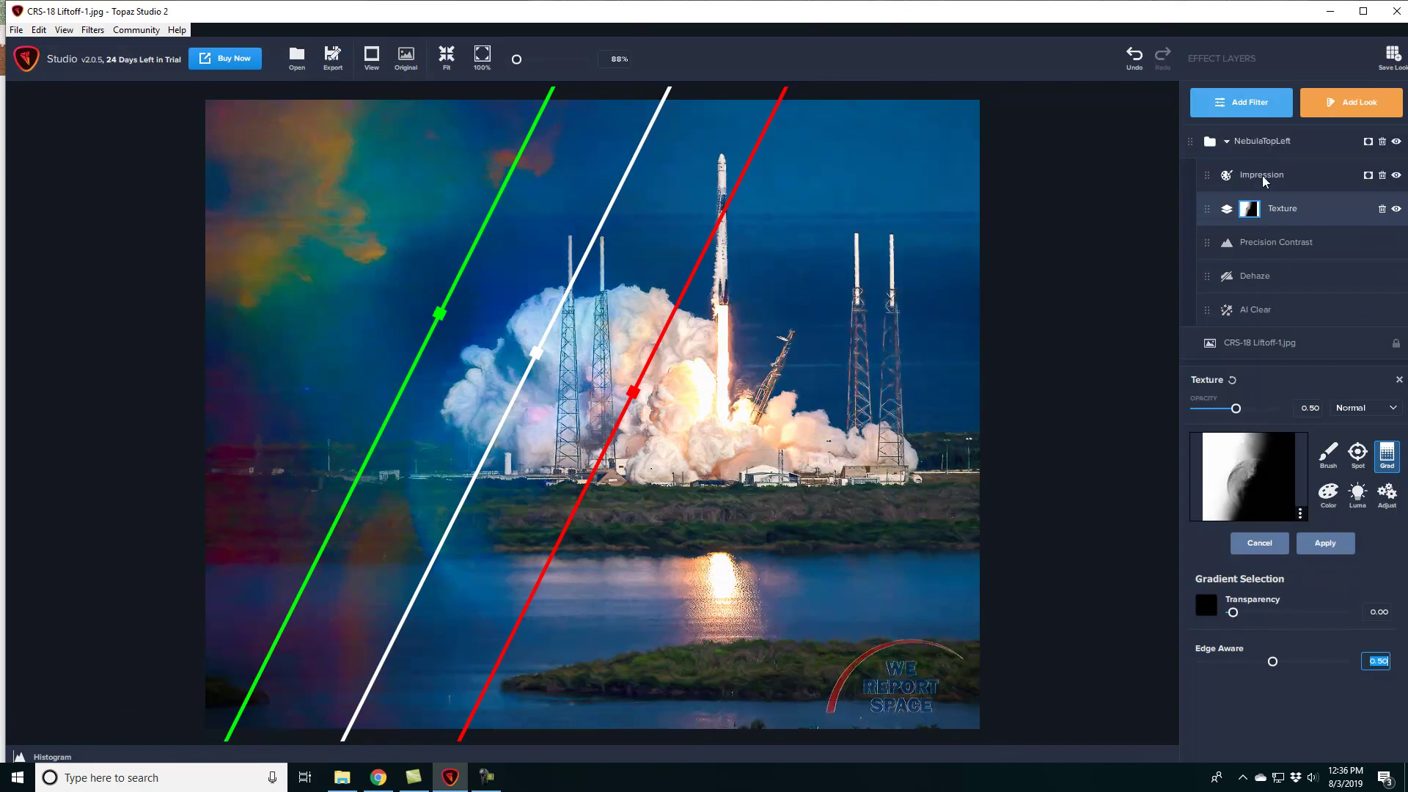
{"action": "left_click", "coordinate": [1325, 543]}
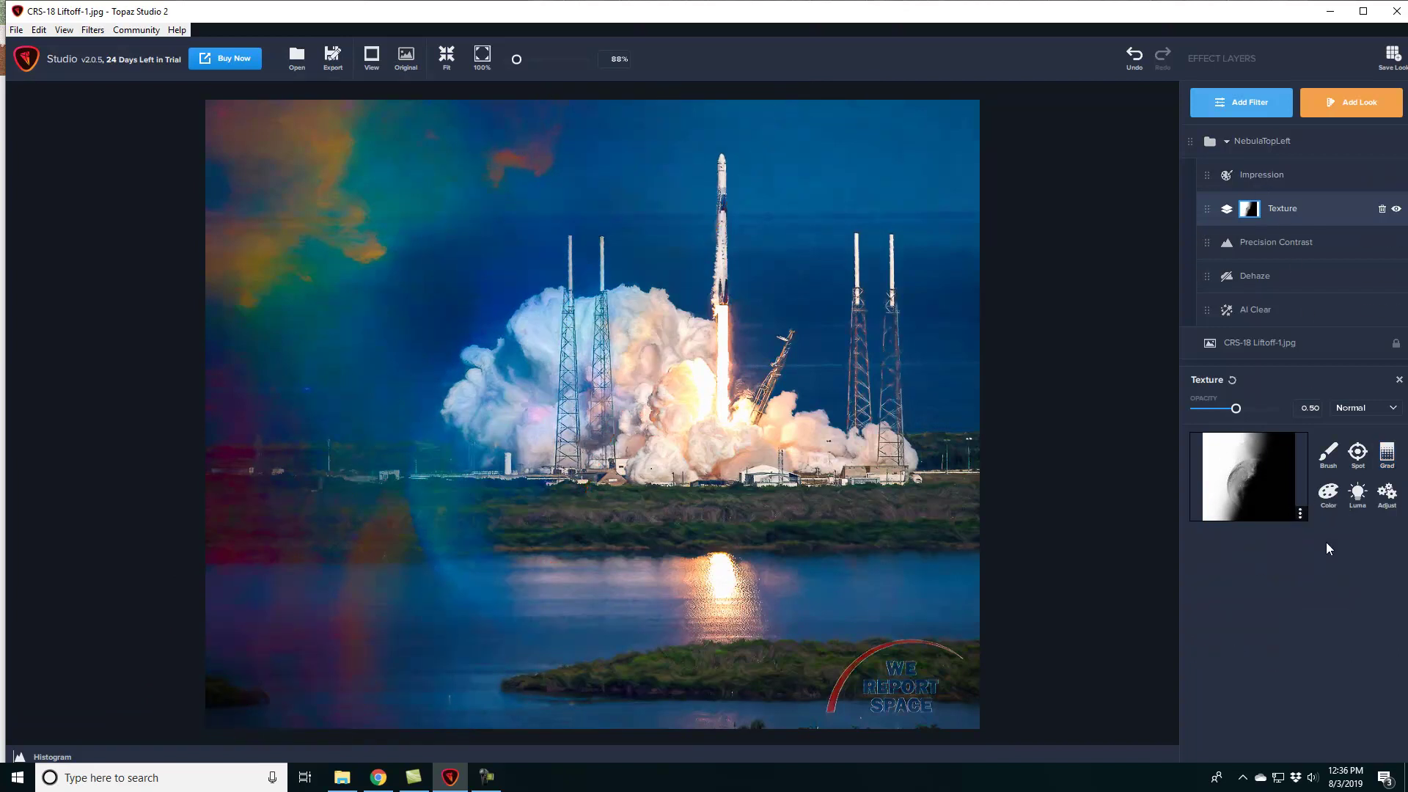
Give the Impression layer a pasted, inverted copy of the Texture mask
{"action": "left_click", "coordinate": [1270, 174]}
{"action": "left_click", "coordinate": [1368, 175]}
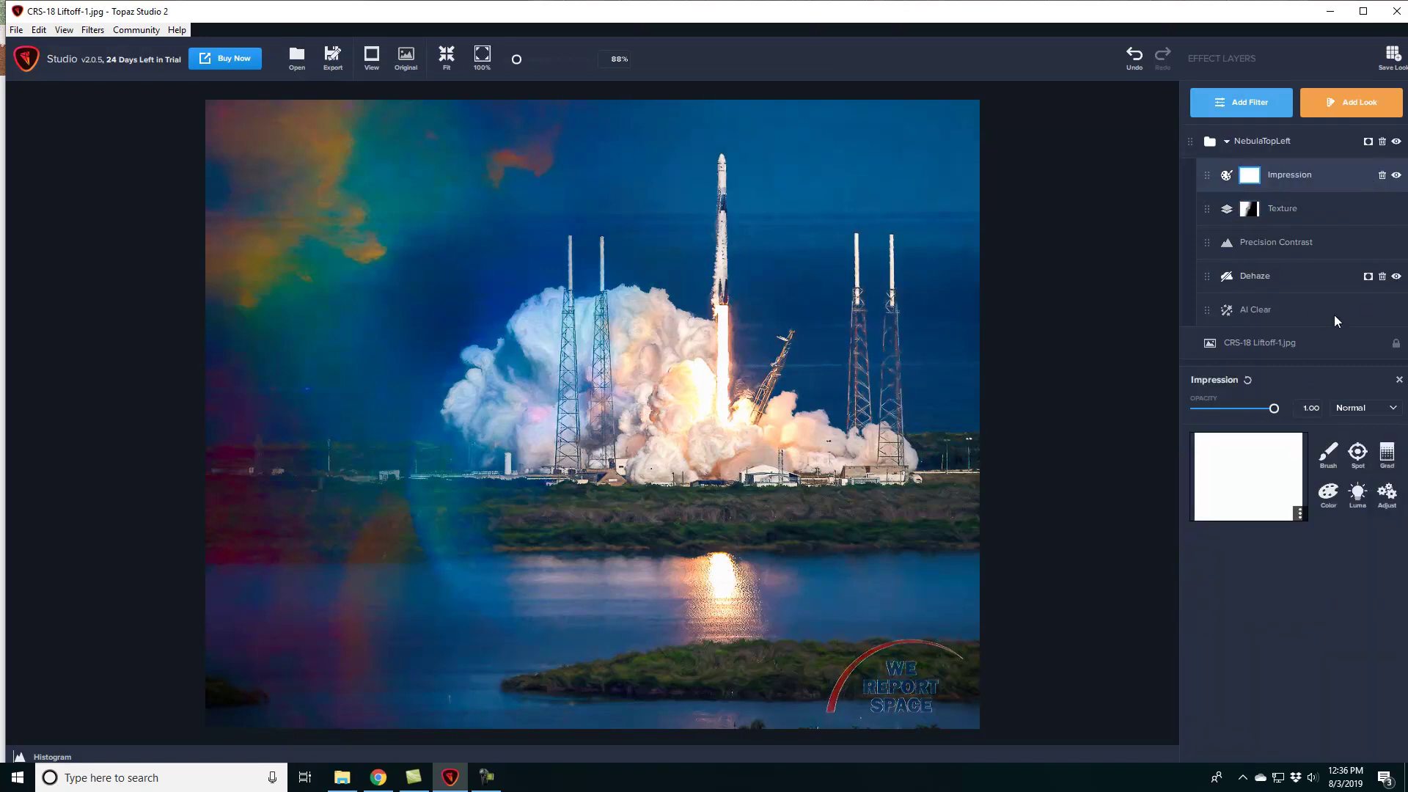
{"action": "left_click", "coordinate": [1300, 514]}
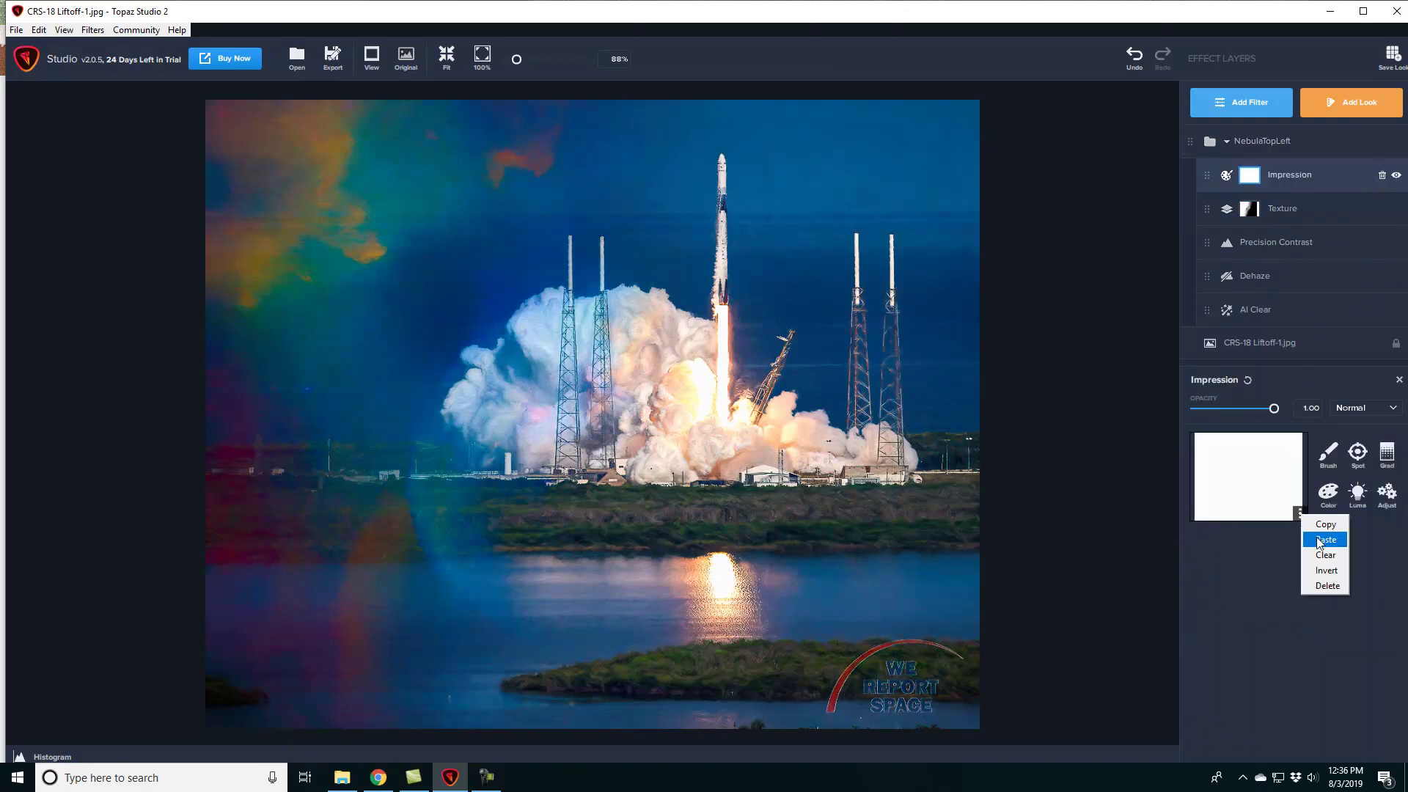
{"action": "left_click", "coordinate": [1318, 540]}
{"action": "left_click", "coordinate": [1300, 516]}
{"action": "left_click", "coordinate": [1322, 565]}
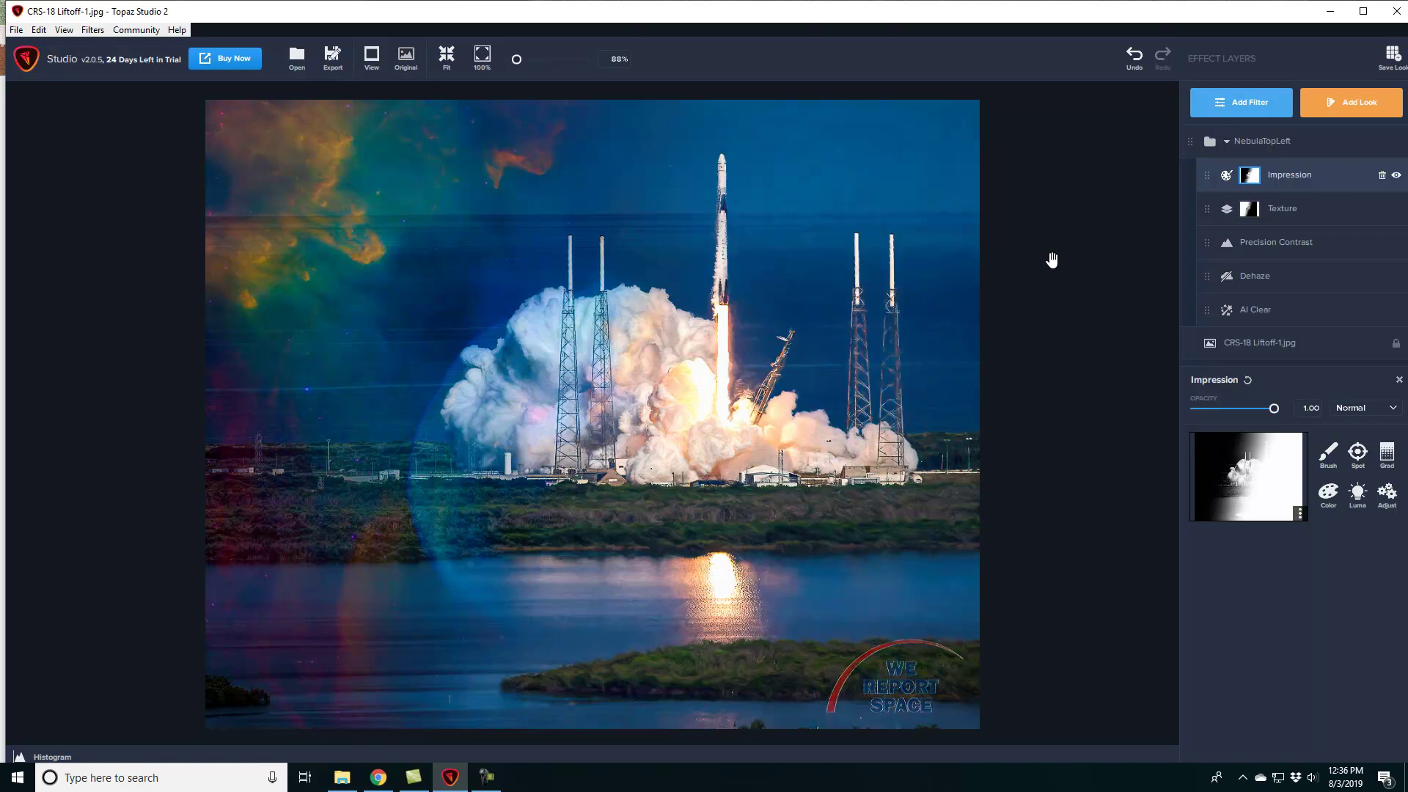
Show the Essential and Creative filters available to add to the photo
{"action": "left_click", "coordinate": [1237, 103]}
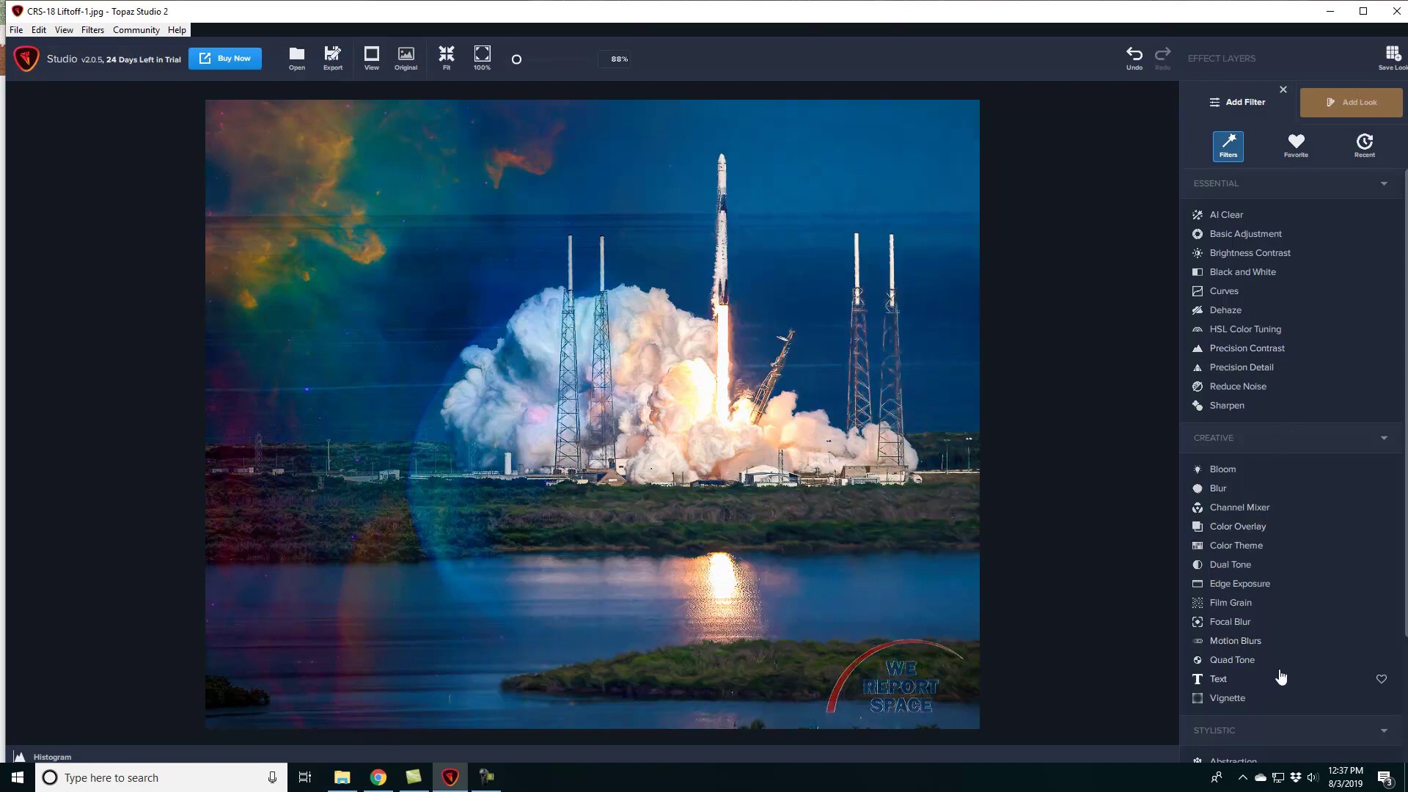
{"action": "scroll", "coordinate": [1282, 664], "scroll_direction": "down", "scroll_amount": 4}
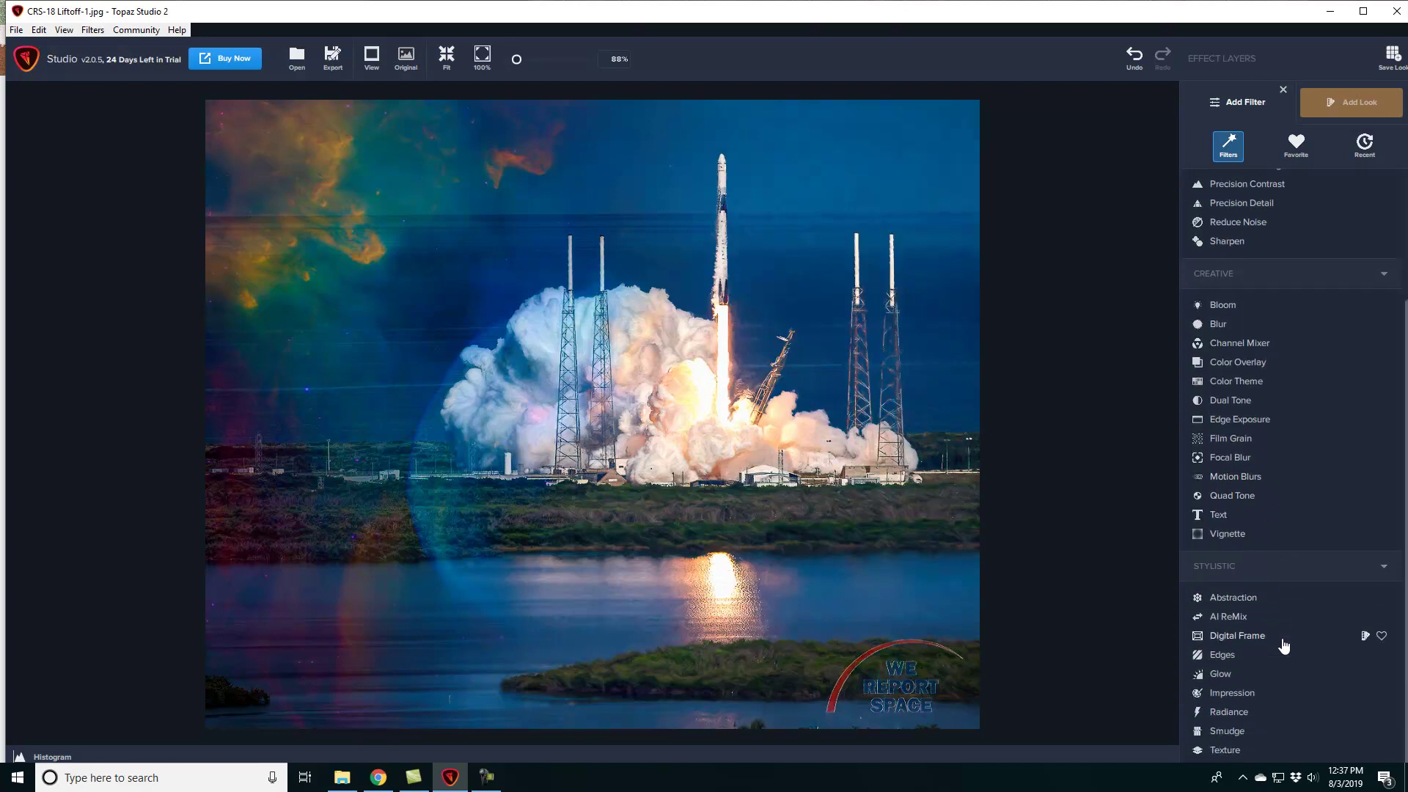
{"action": "scroll", "coordinate": [1283, 645], "scroll_direction": "up", "scroll_amount": 4}
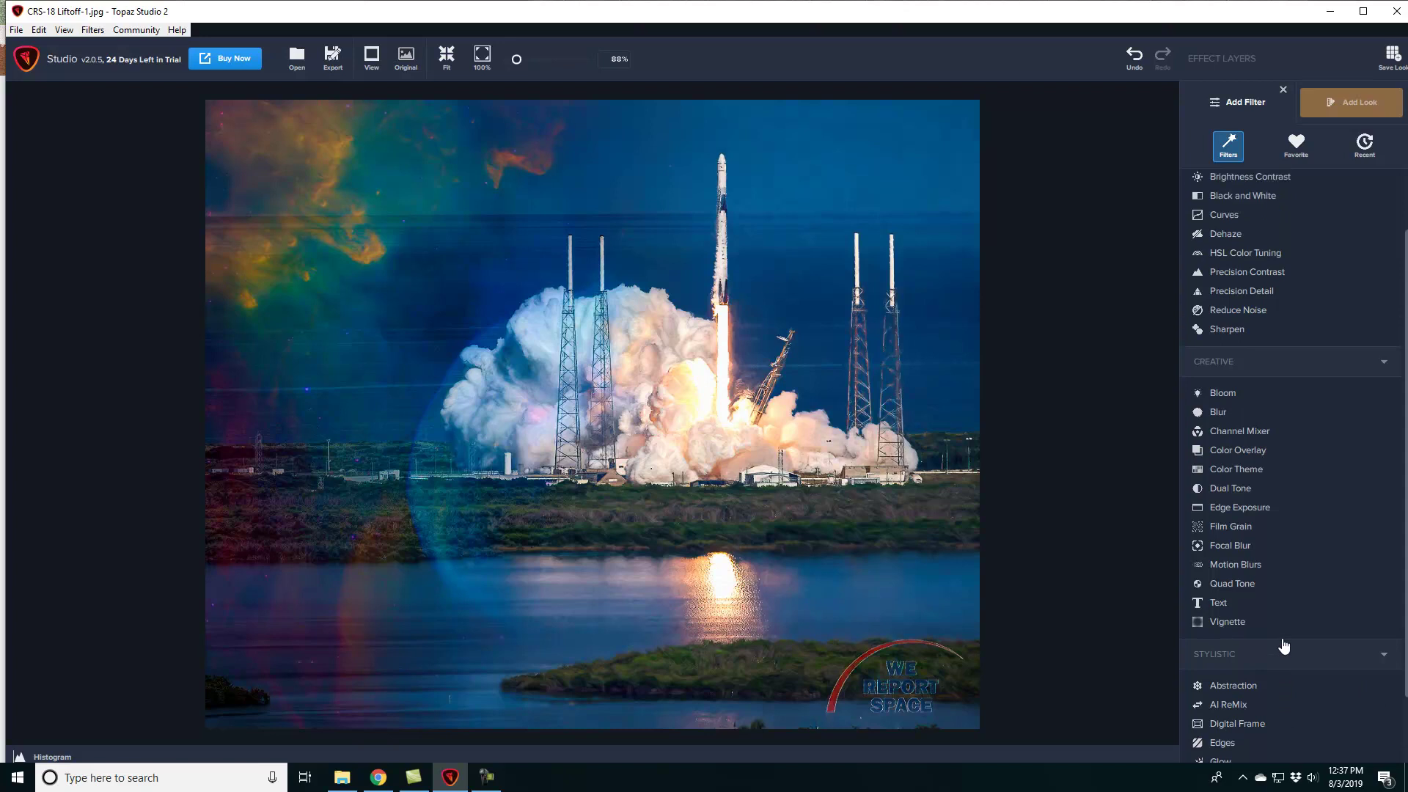
{"action": "scroll", "coordinate": [1284, 646], "scroll_direction": "up", "scroll_amount": 1}
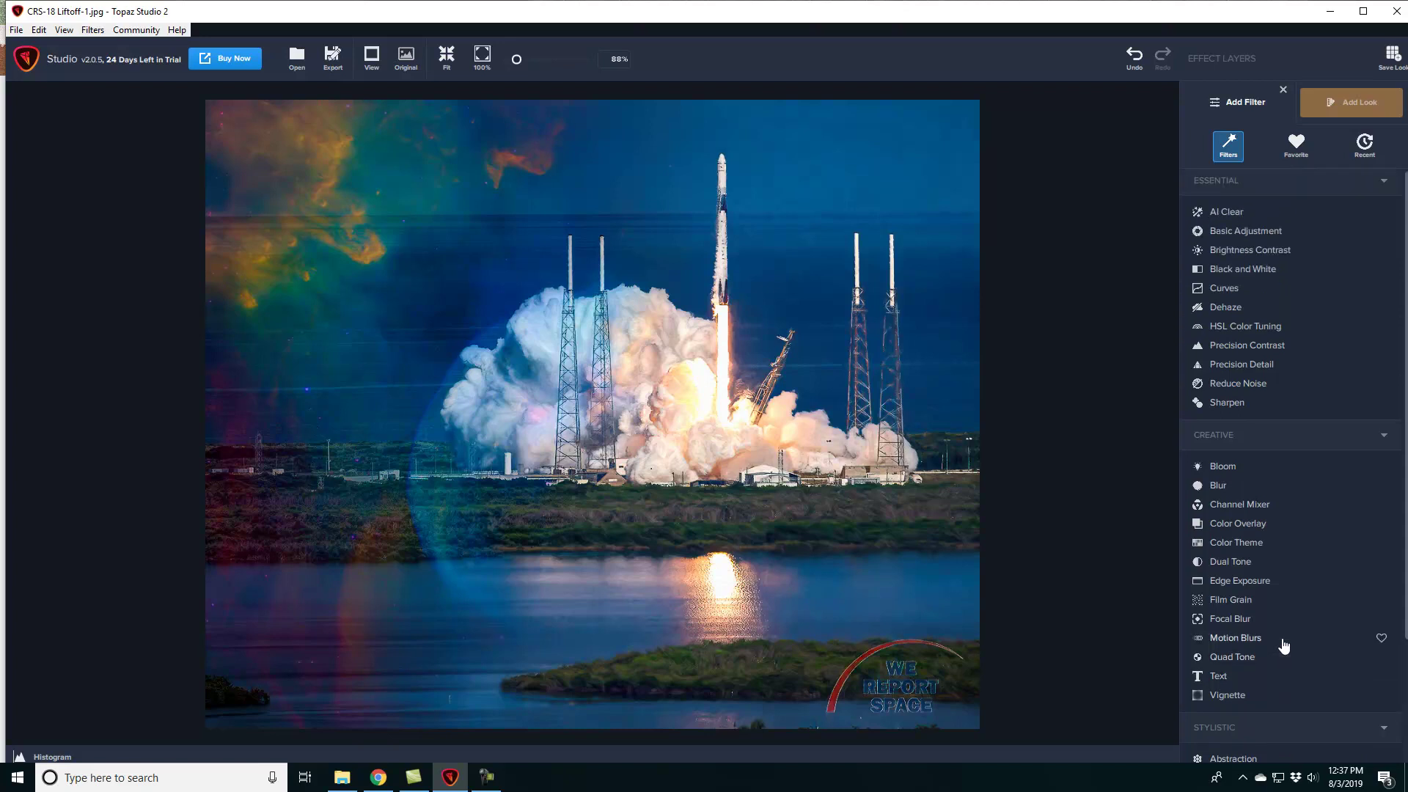